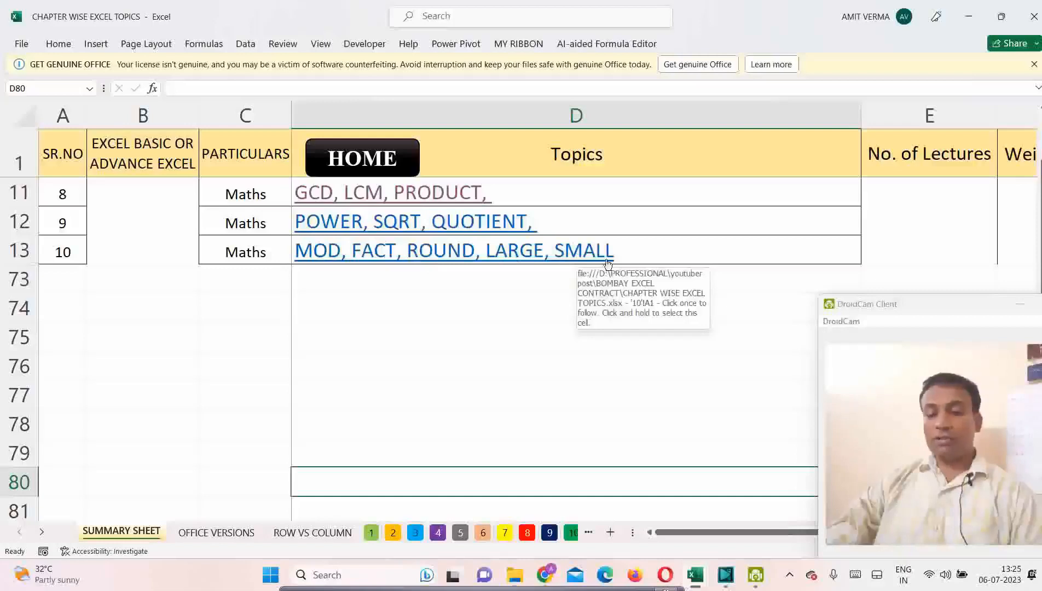
# Step: Open the sheet linked to the MOD, FACT, ROUND, LARGE, SMALL topic and clear the results in B9:B15
pyautogui.click(609, 263)
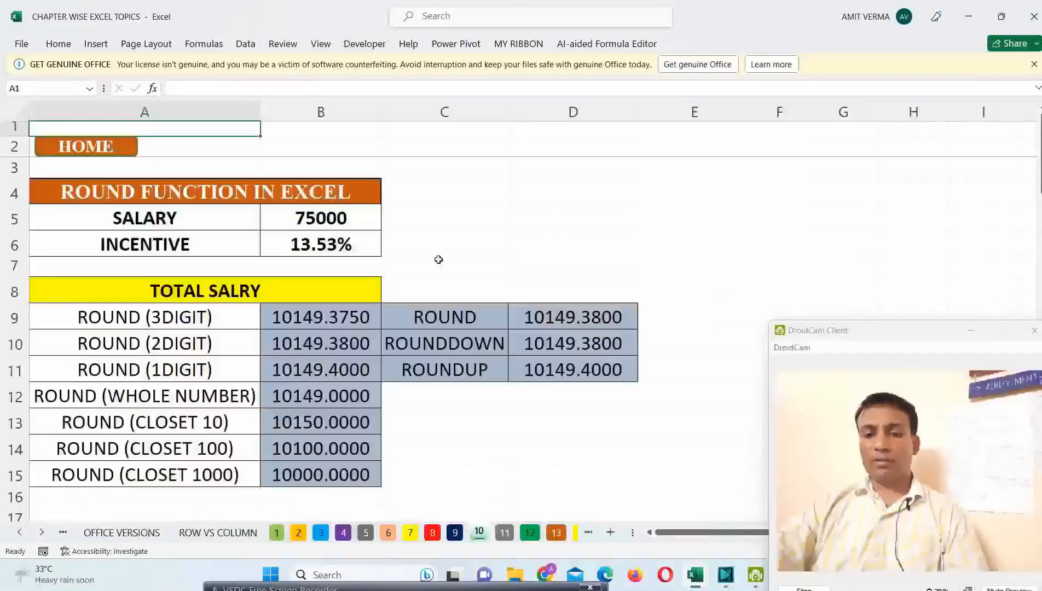
pyautogui.moveTo(342, 323); pyautogui.dragTo(329, 466)
pyautogui.press('Delete')
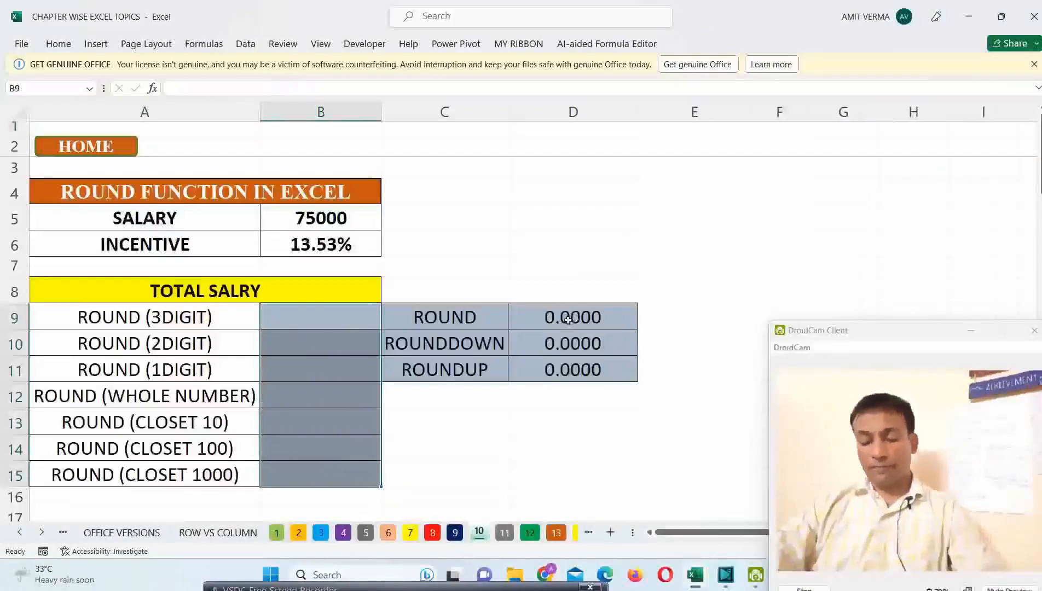
pyautogui.click(331, 312)
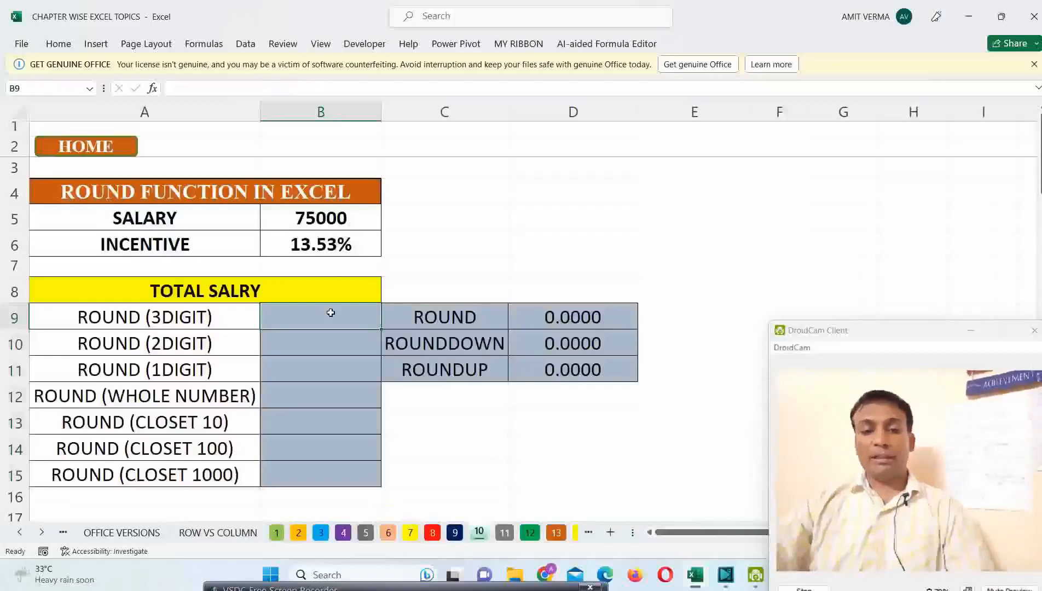
# Step: Examine the salary and incentive inputs in A5:B6 that the calculation is based on
pyautogui.click(141, 221)
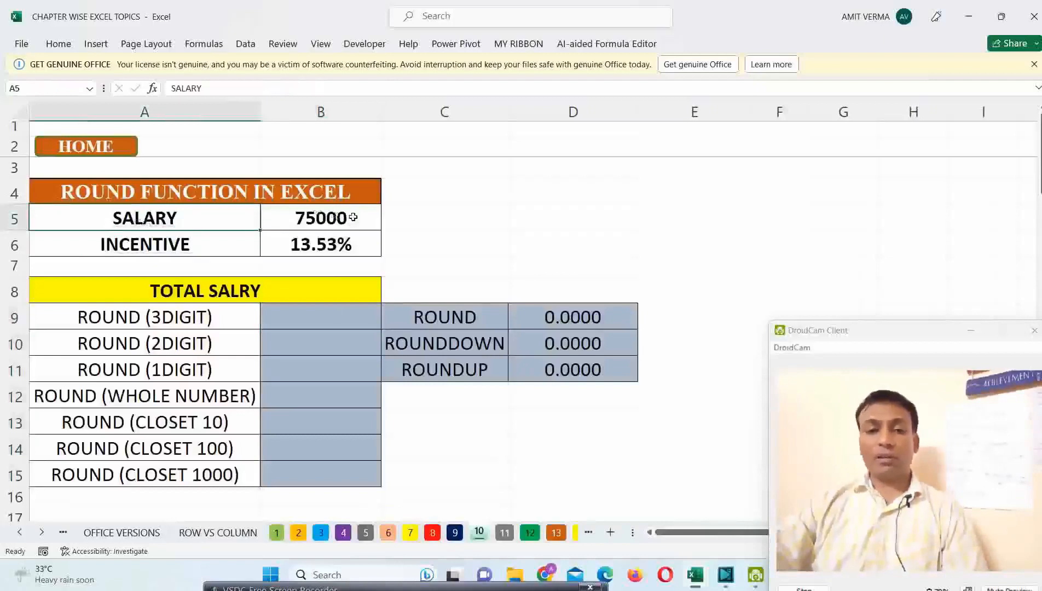
pyautogui.click(188, 243)
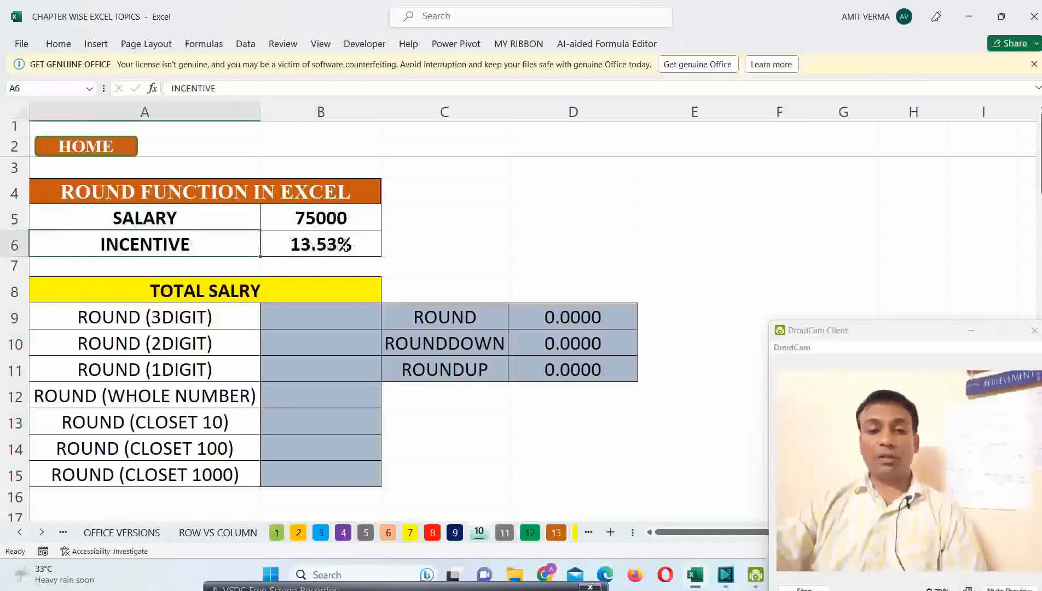
pyautogui.click(353, 246)
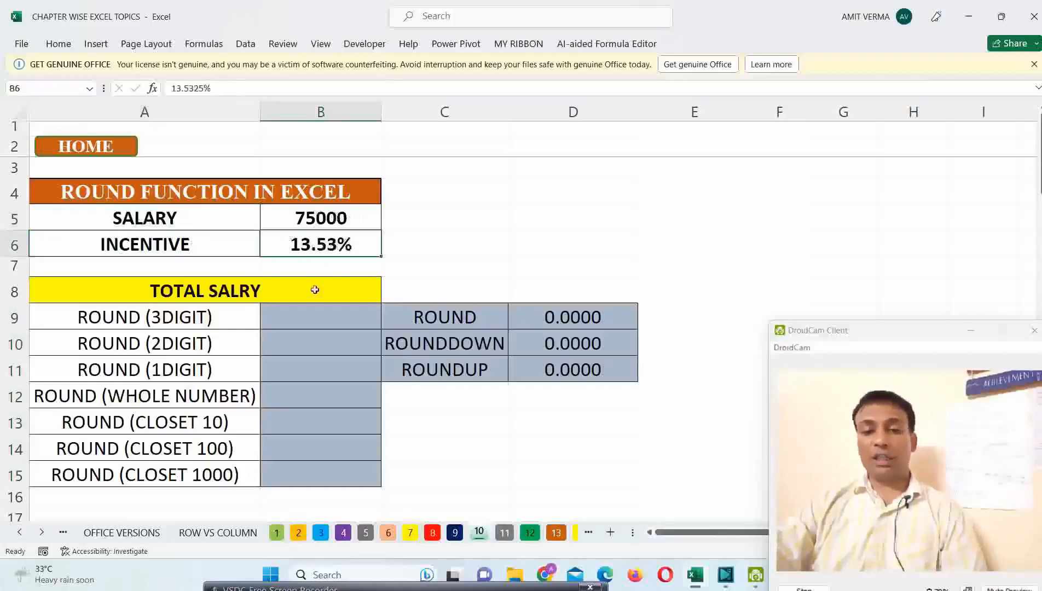
pyautogui.click(324, 317)
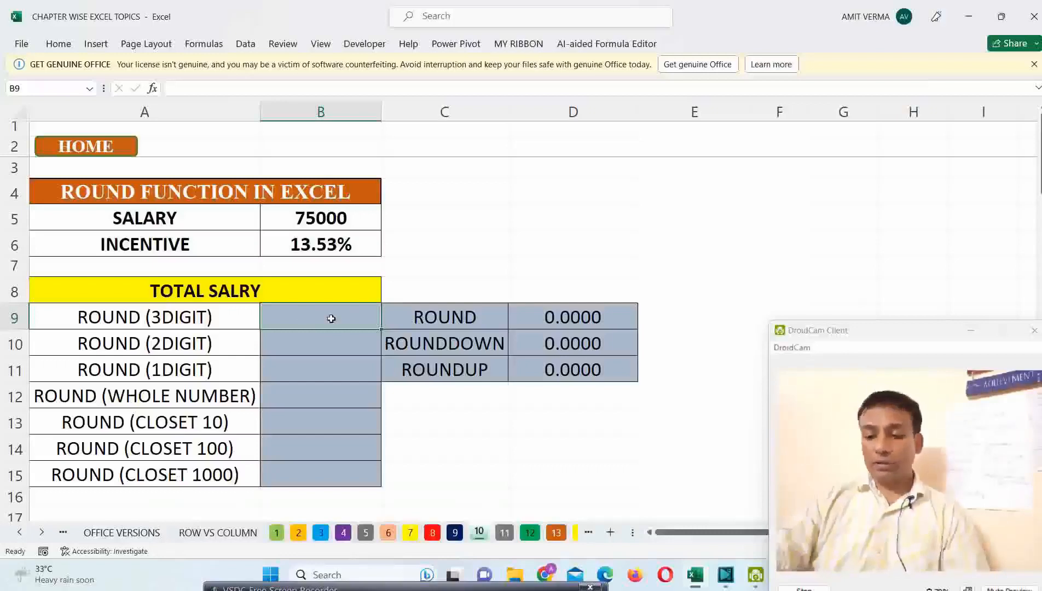
pyautogui.write('=')
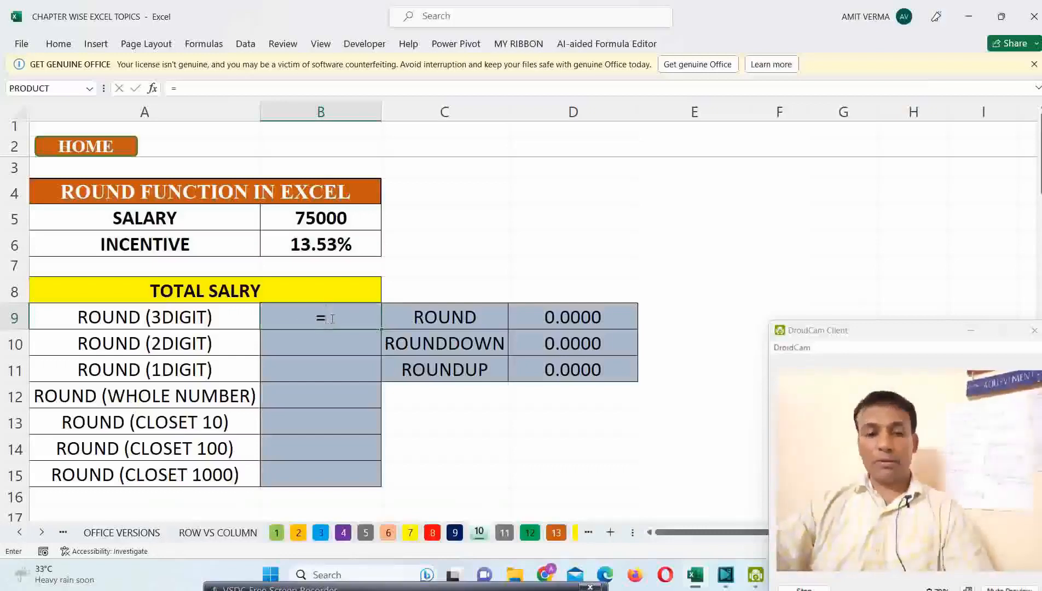
pyautogui.press('Escape')
# Step: Examine the rounding cases in A9:A15, from three digits through whole number to the closest 1000
pyautogui.moveTo(179, 318); pyautogui.dragTo(177, 474)
pyautogui.click(177, 330)
pyautogui.moveTo(177, 330); pyautogui.dragTo(172, 474)
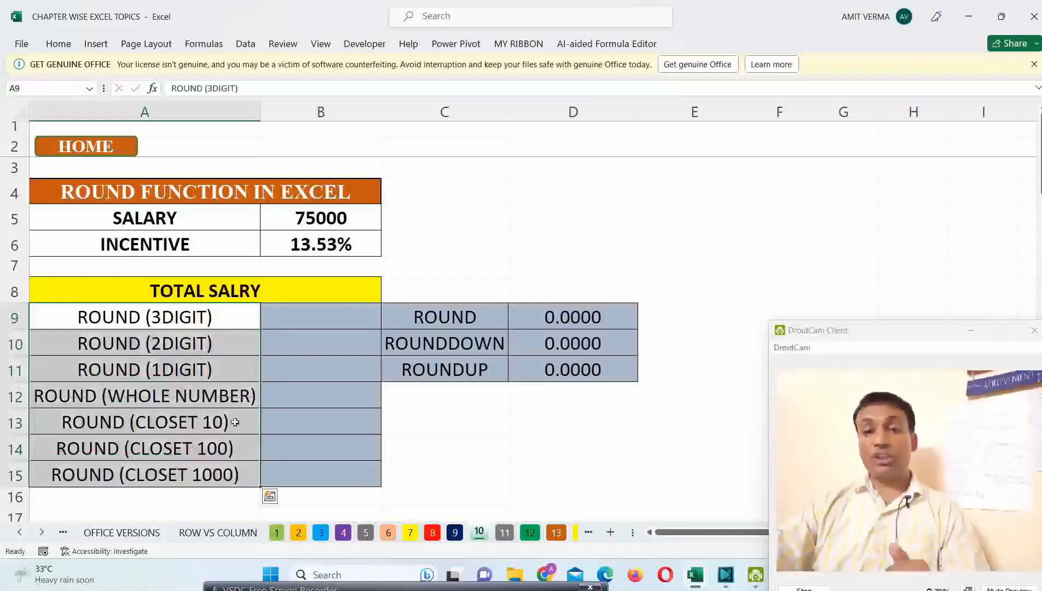
pyautogui.click(194, 326)
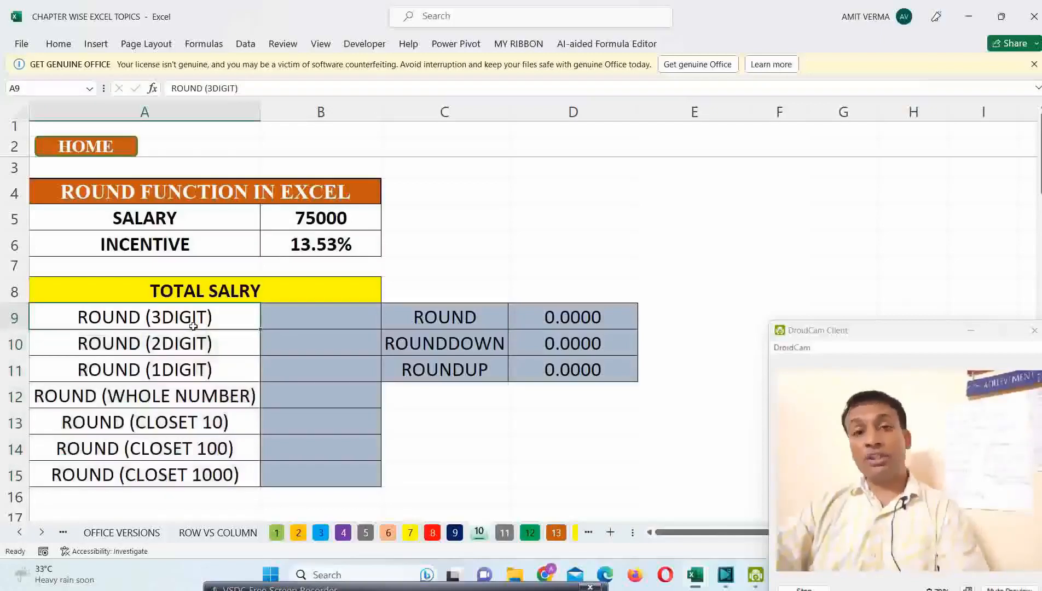
pyautogui.click(182, 342)
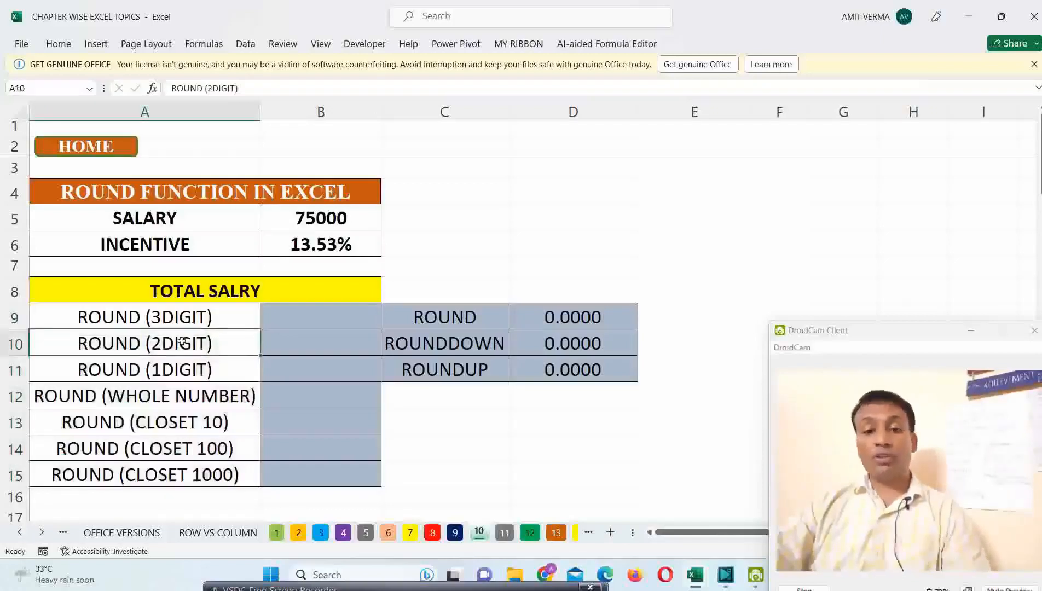
pyautogui.click(179, 371)
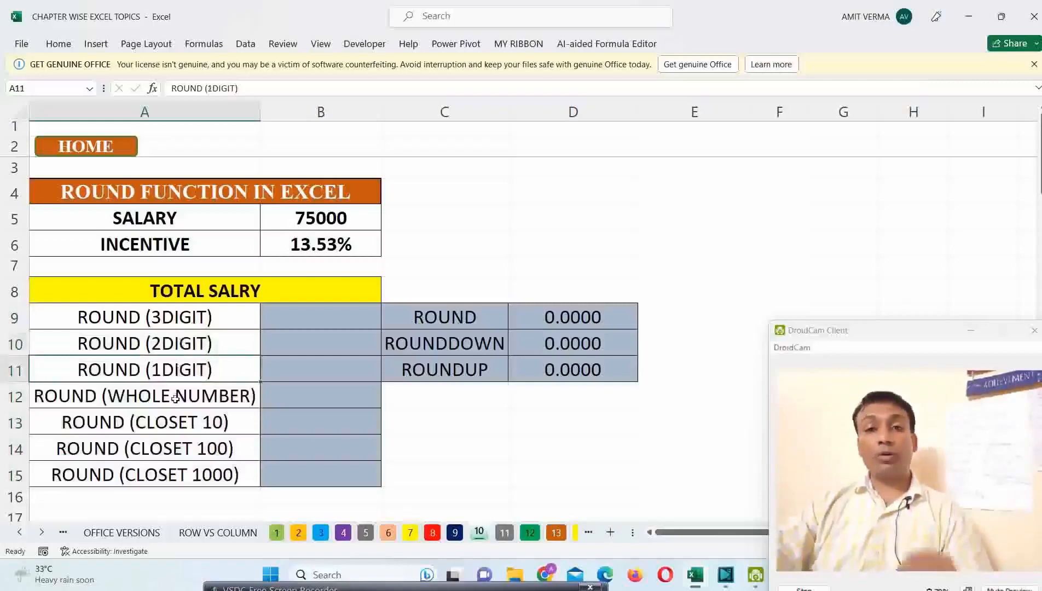
pyautogui.click(175, 398)
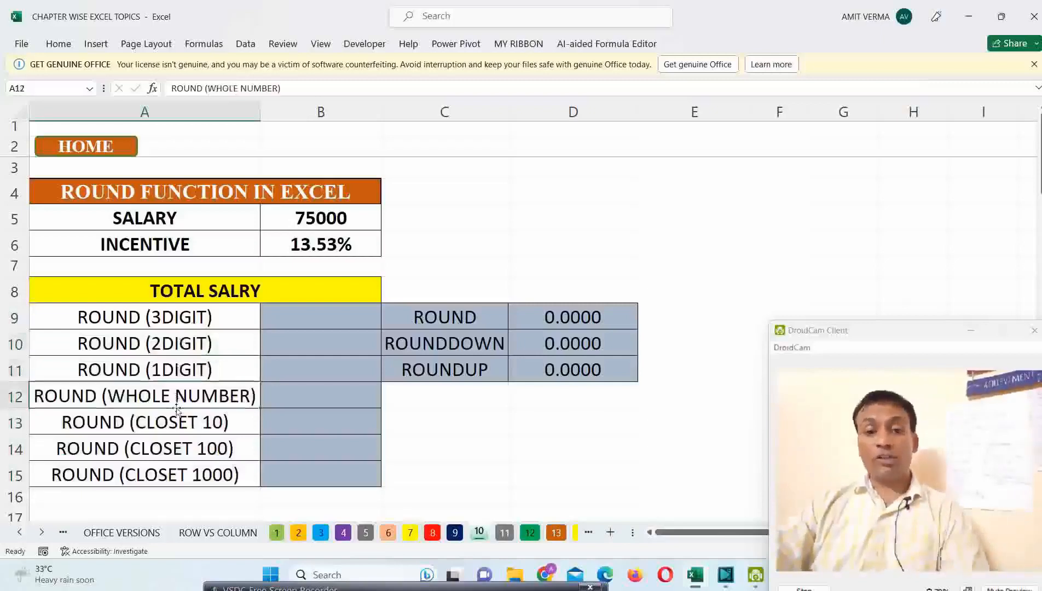
pyautogui.click(184, 425)
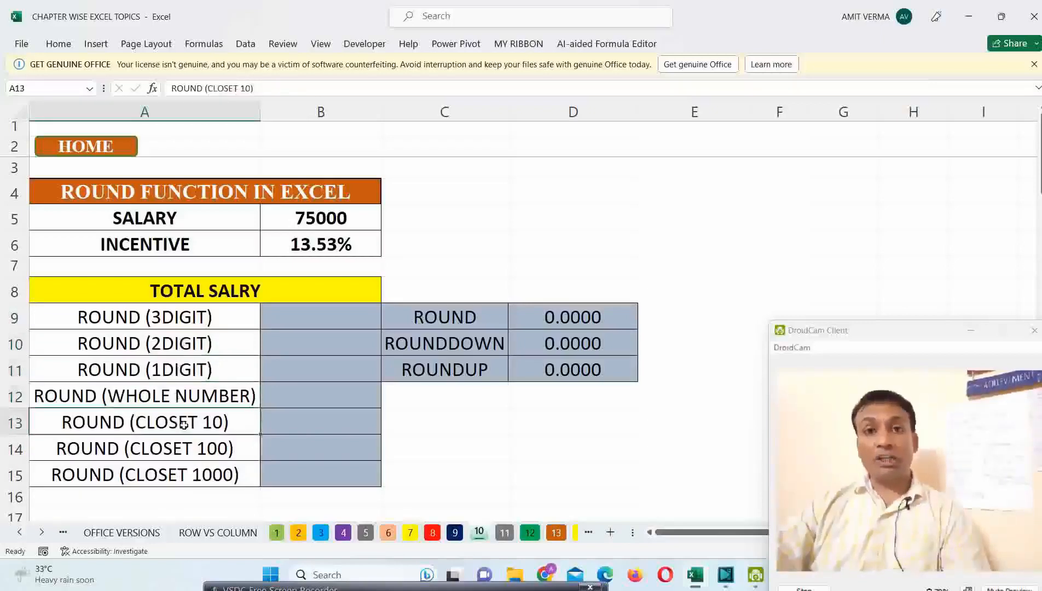
pyautogui.click(306, 322)
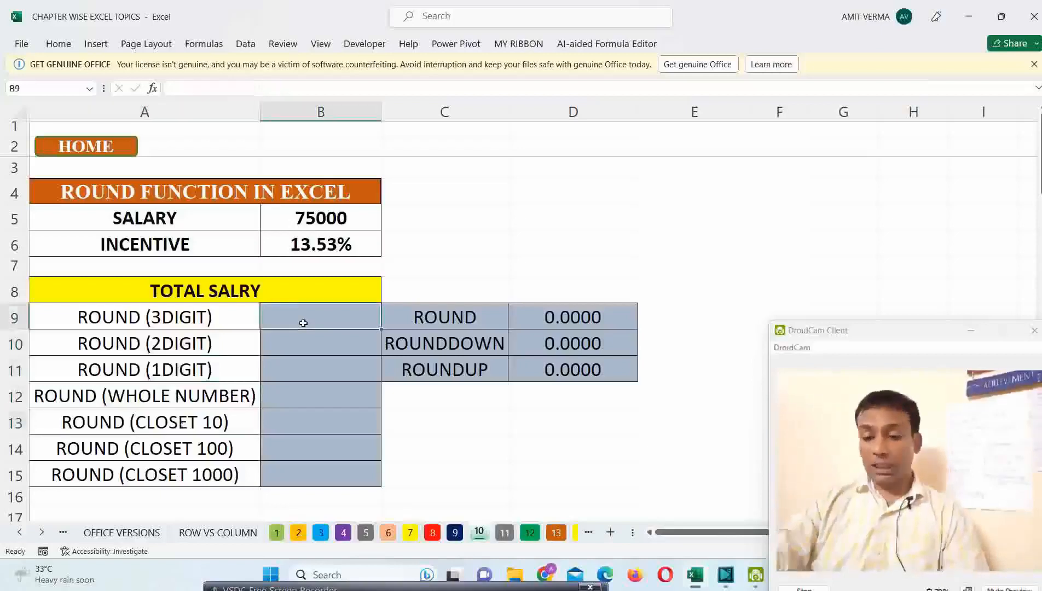
pyautogui.write('=')
pyautogui.press('Escape')
pyautogui.click(454, 315)
# Step: Enter the formula =B5*B6 in B9 to multiply the salary by the incentive rate
pyautogui.click(302, 319)
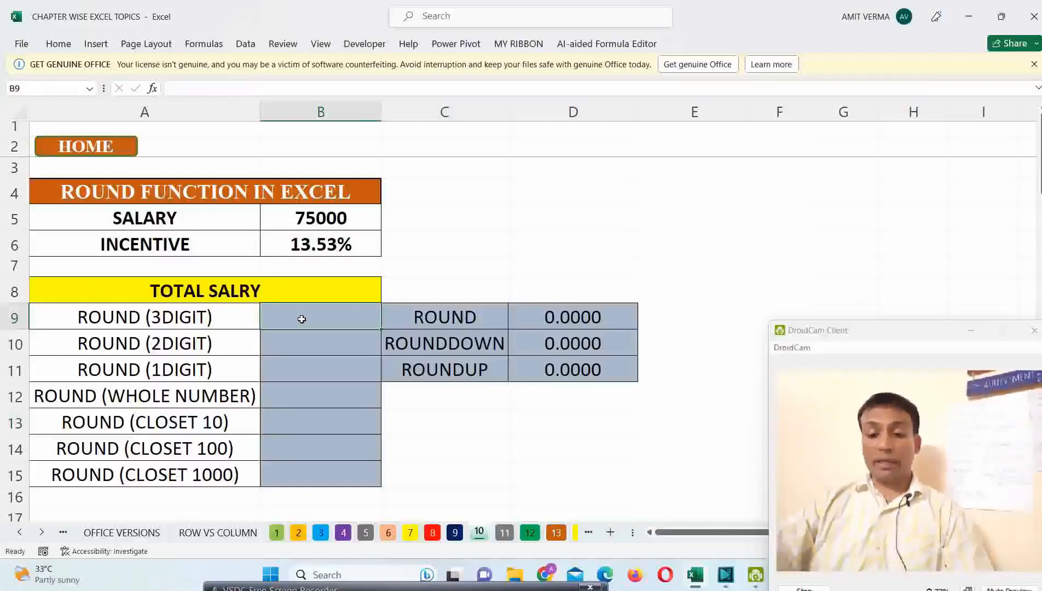
pyautogui.write('=')
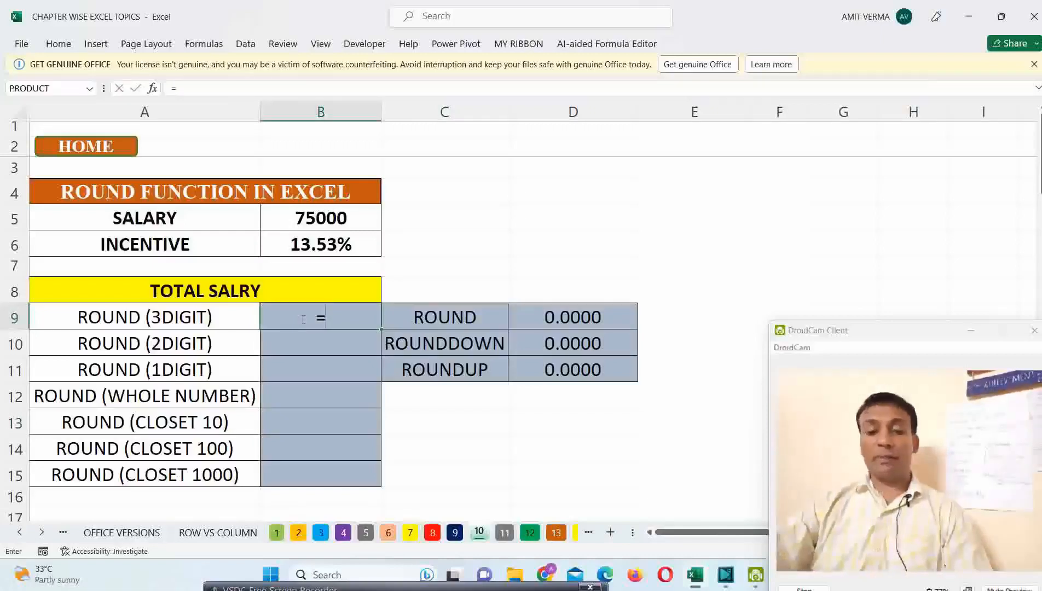
pyautogui.click(319, 220)
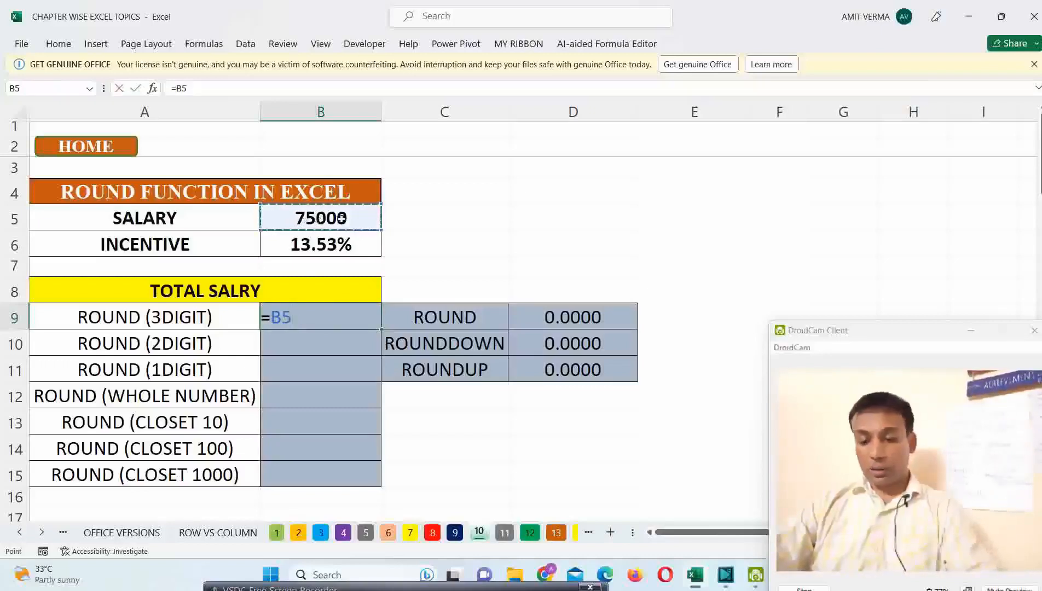
pyautogui.write('*')
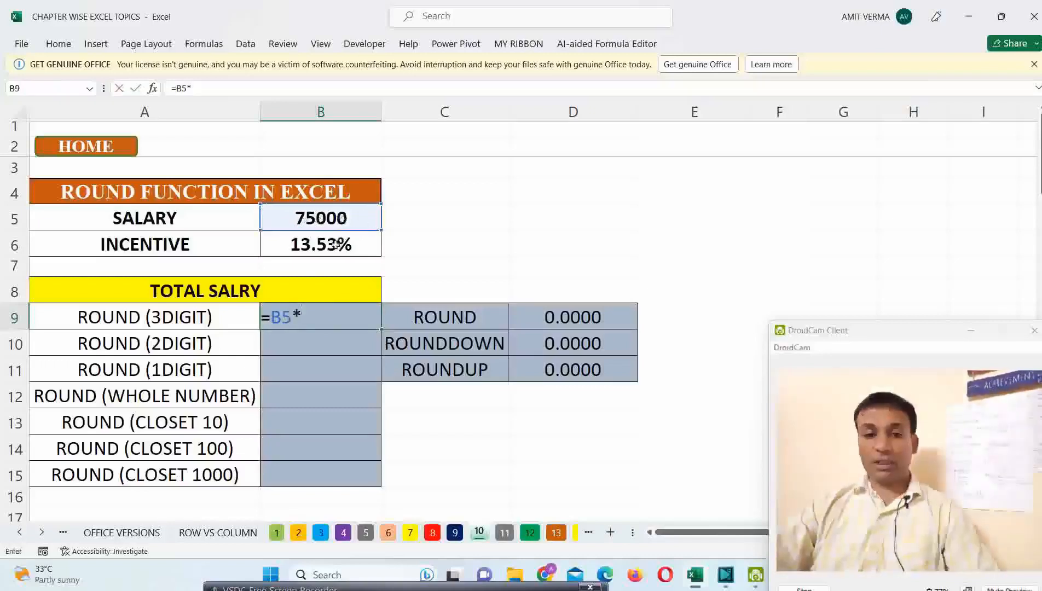
pyautogui.click(328, 247)
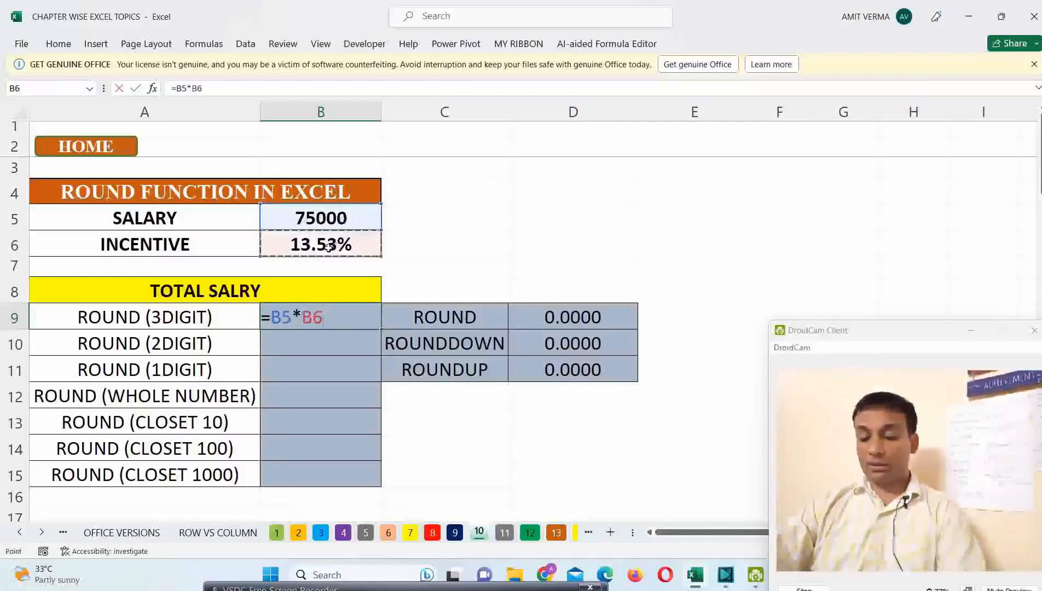
pyautogui.press('Return')
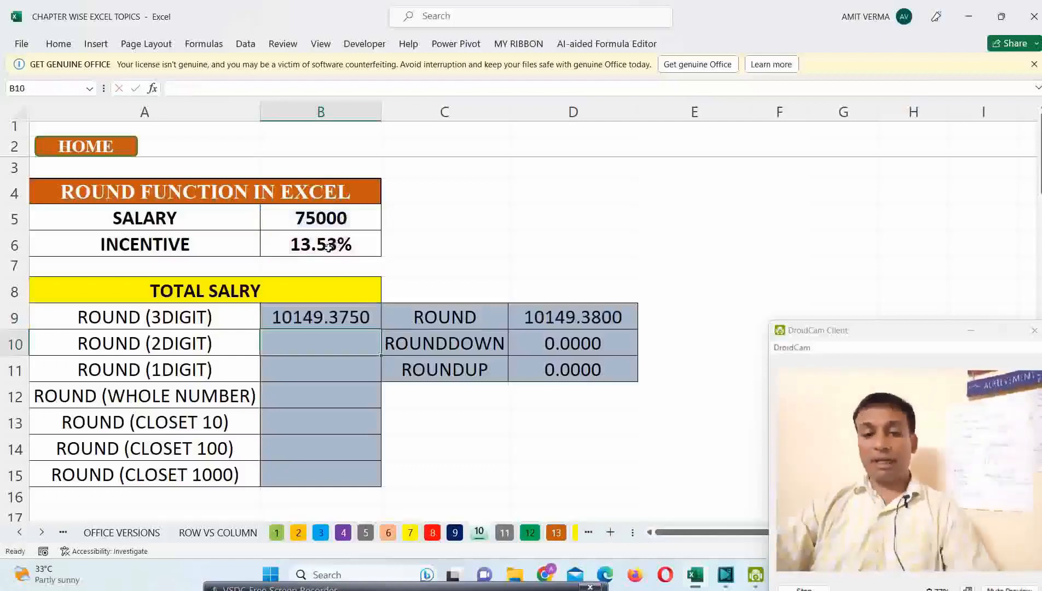
# Step: Copy the formula in B9 to the remaining rounding rows, B10:B15
pyautogui.click(347, 319)
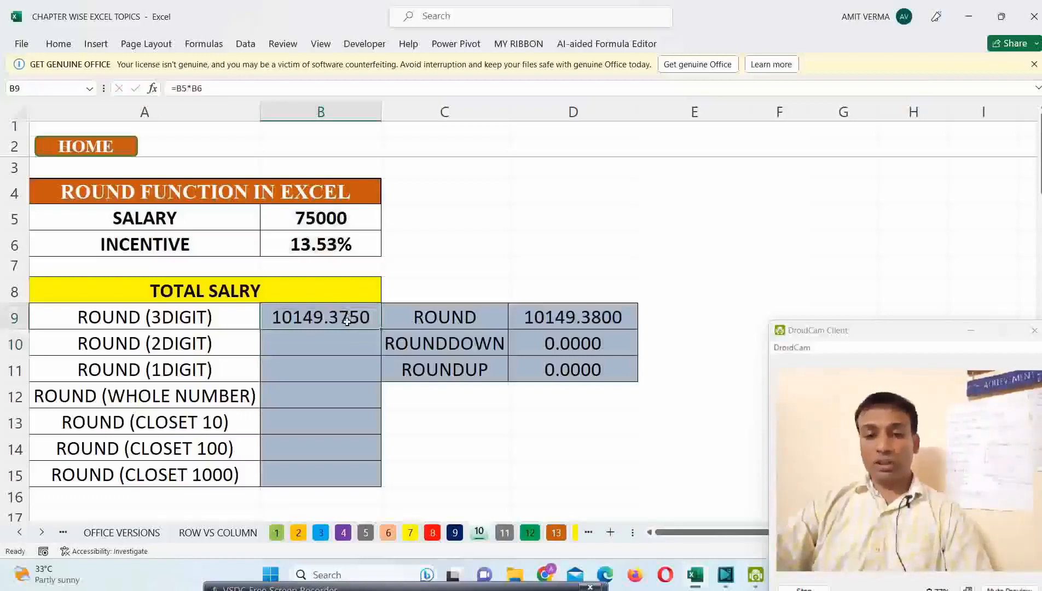
pyautogui.hotkey('ctrl', 'c')
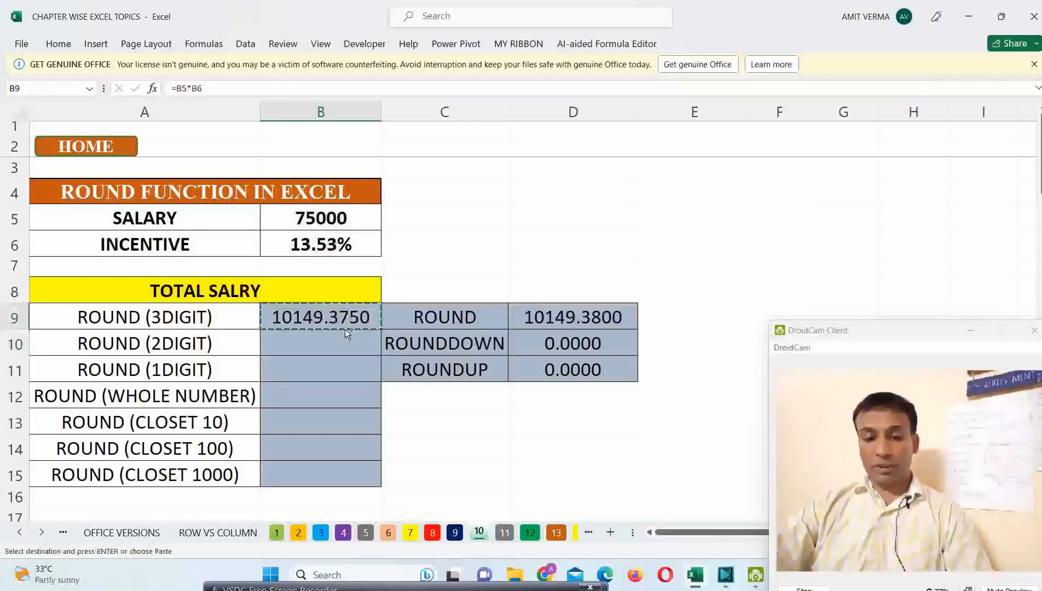
pyautogui.moveTo(345, 335); pyautogui.dragTo(333, 469)
pyautogui.hotkey('ctrl', 'v')
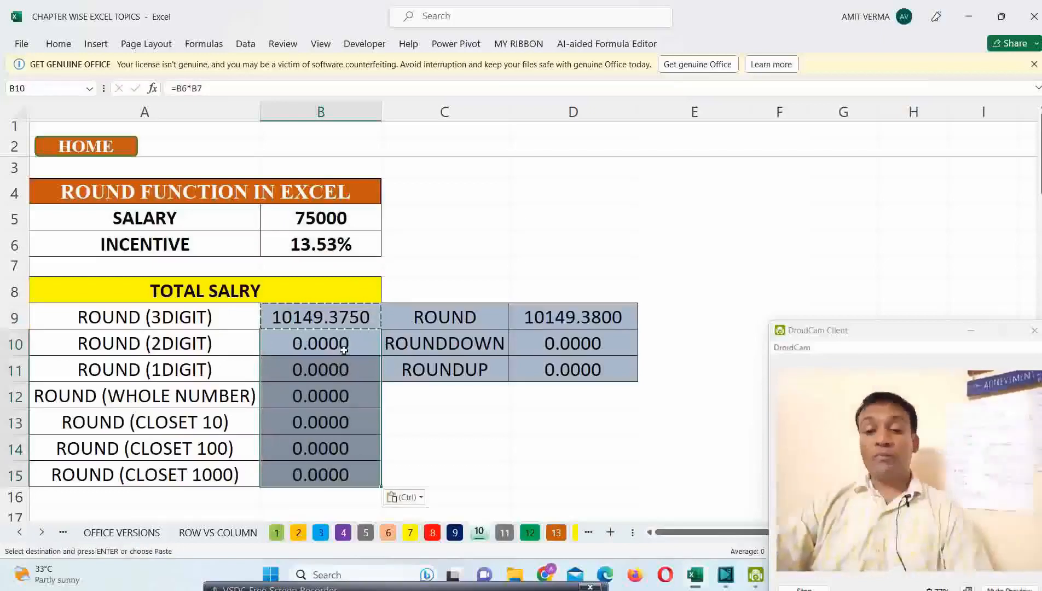
# Step: Make both references in B9 absolute, giving =$B$5*$B$6, and fill the formula down to B15
pyautogui.click(335, 323)
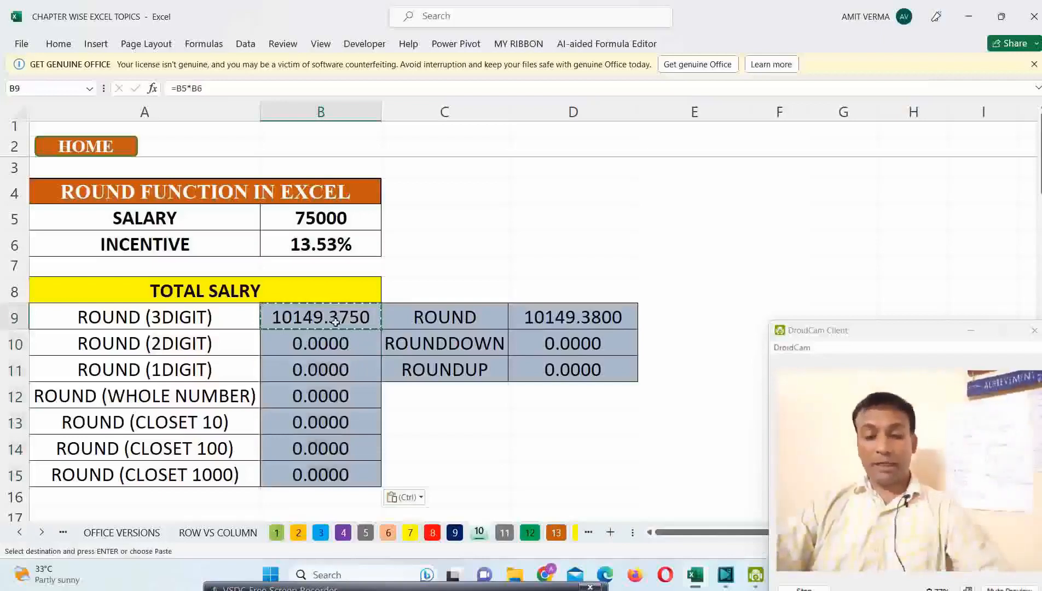
pyautogui.doubleClick(336, 322)
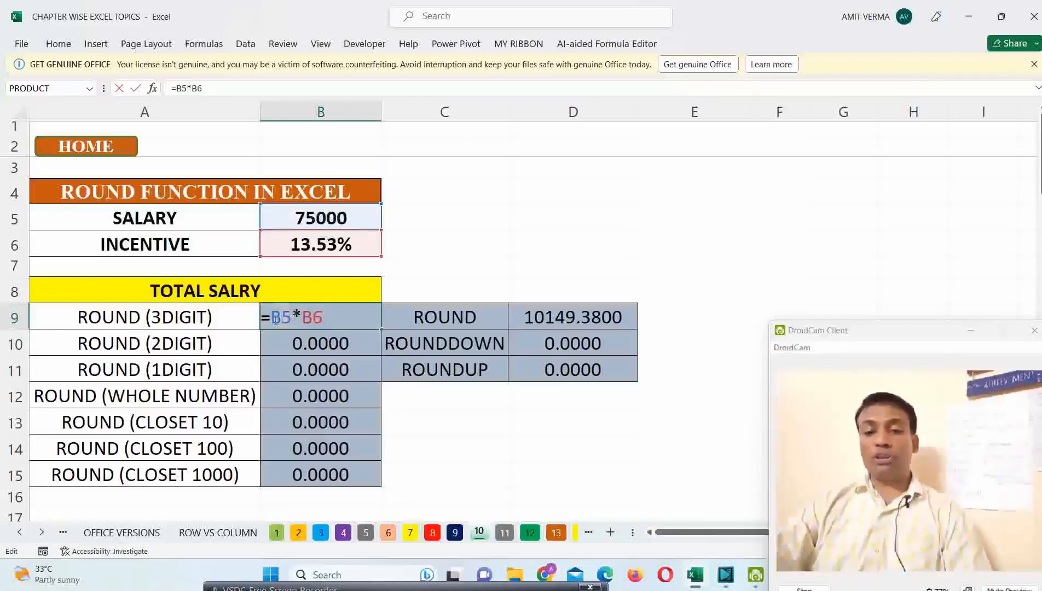
pyautogui.press('F4')
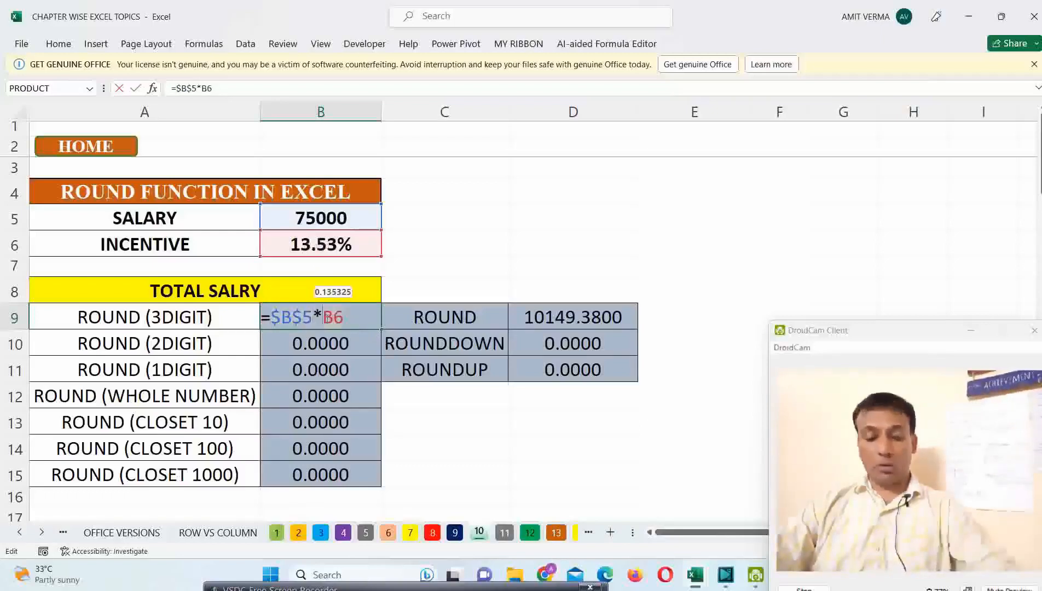
pyautogui.press('F4')
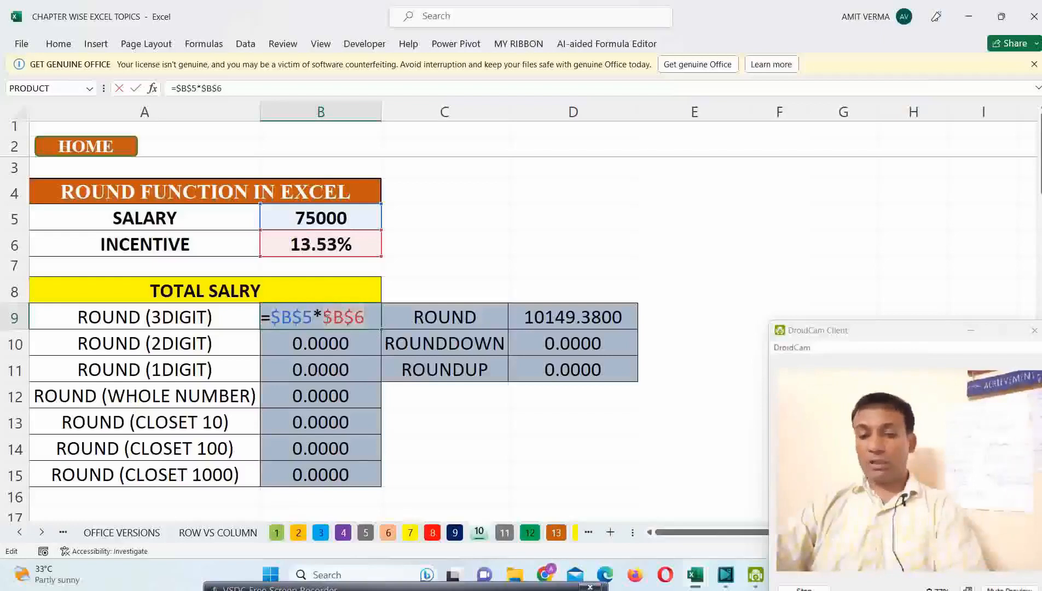
pyautogui.press('Return')
pyautogui.moveTo(353, 320); pyautogui.dragTo(341, 479)
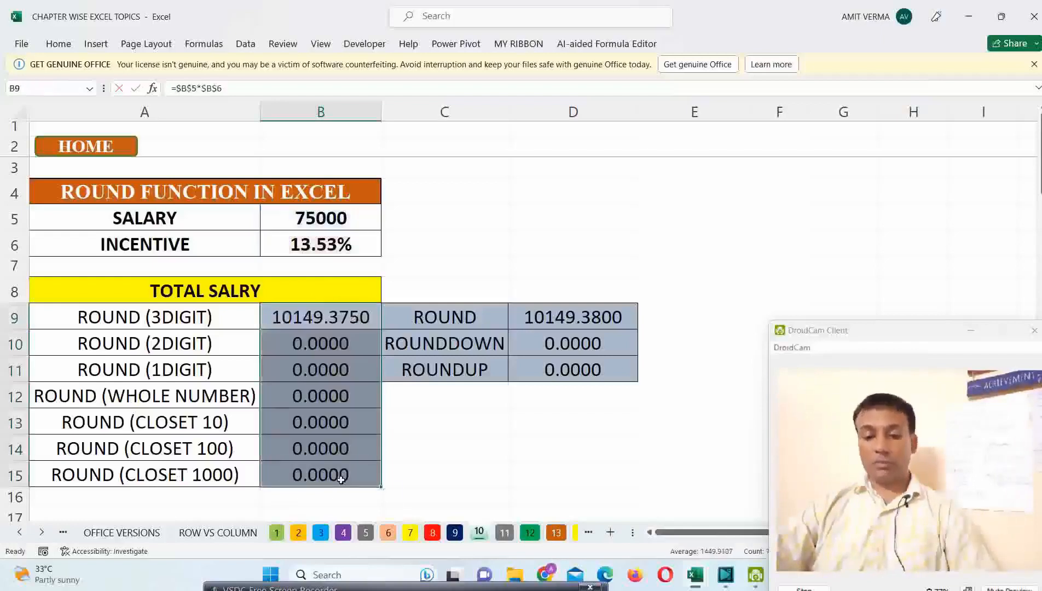
pyautogui.hotkey('ctrl', 'd')
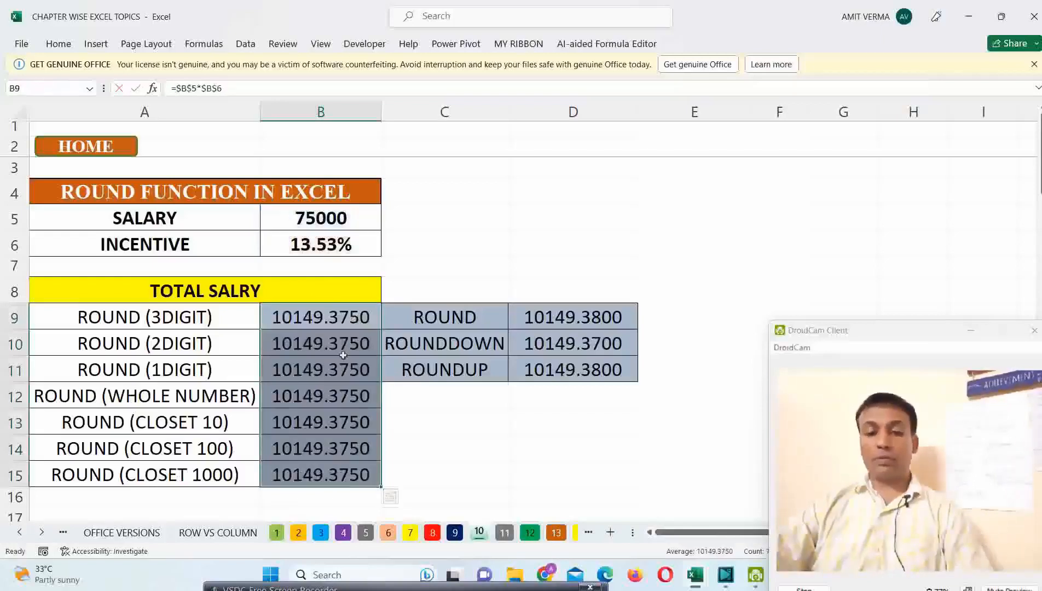
# Step: Clear the multiplication formulas from B9:B15
pyautogui.click(366, 318)
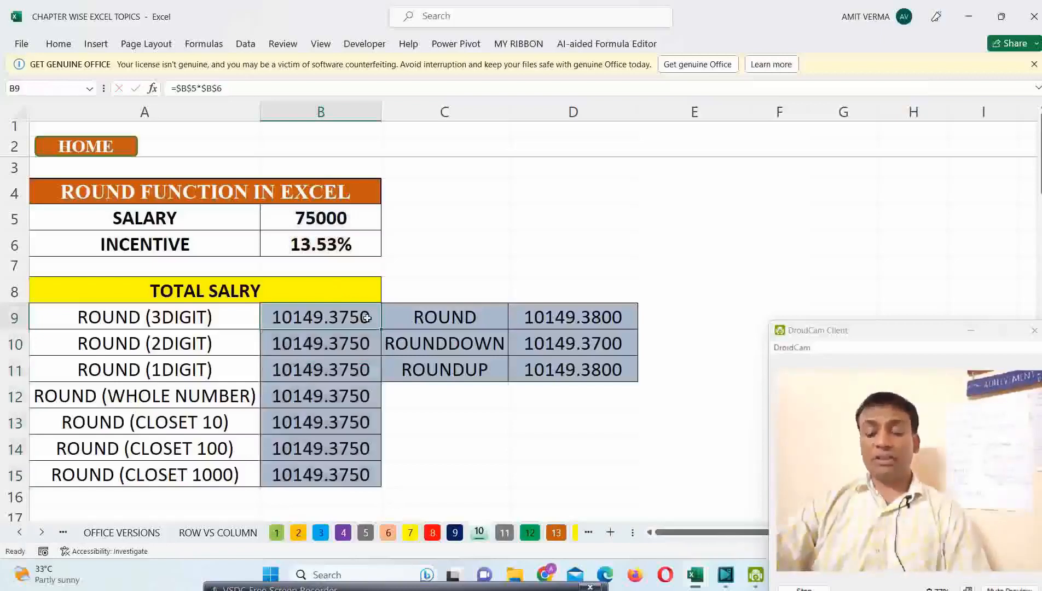
pyautogui.moveTo(367, 318); pyautogui.dragTo(328, 474)
pyautogui.press('Delete')
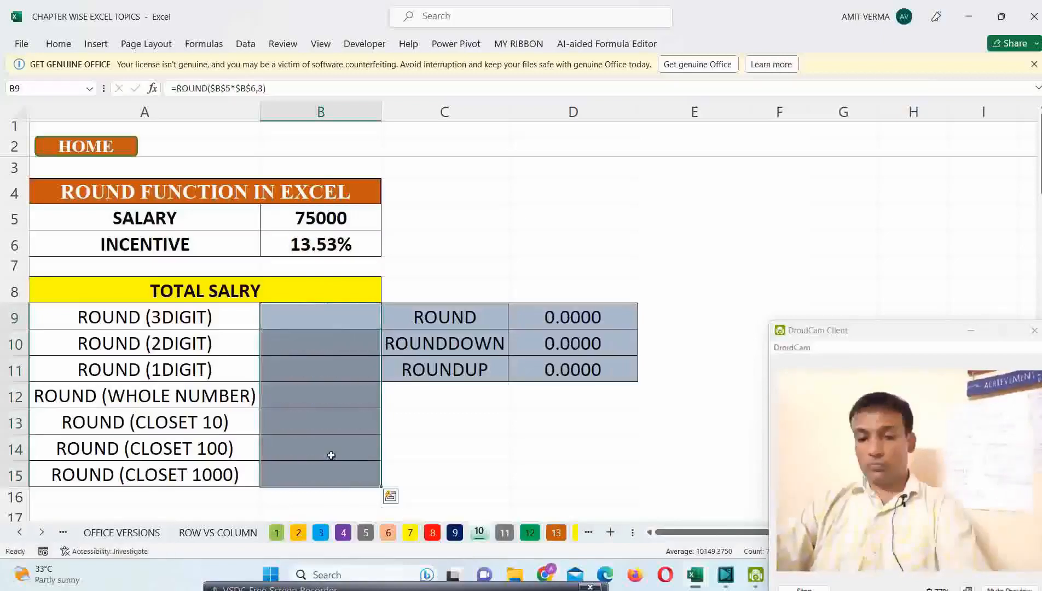
# Step: Enter =ROUND($B$5*$B$6,3) in B9 to round the incentive amount to three decimal digits
pyautogui.click(331, 317)
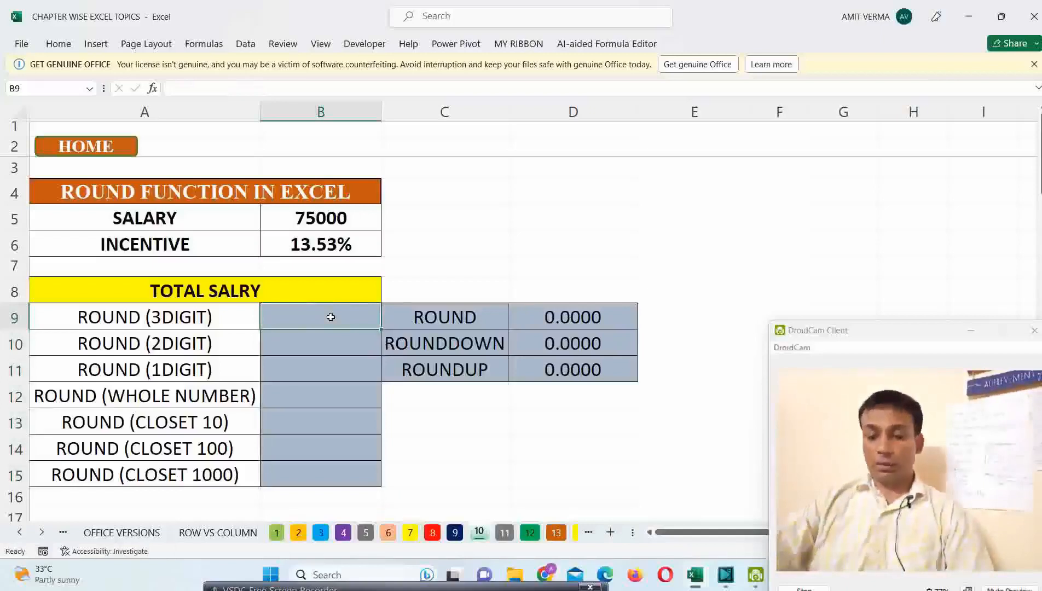
pyautogui.write('=ROUND(')
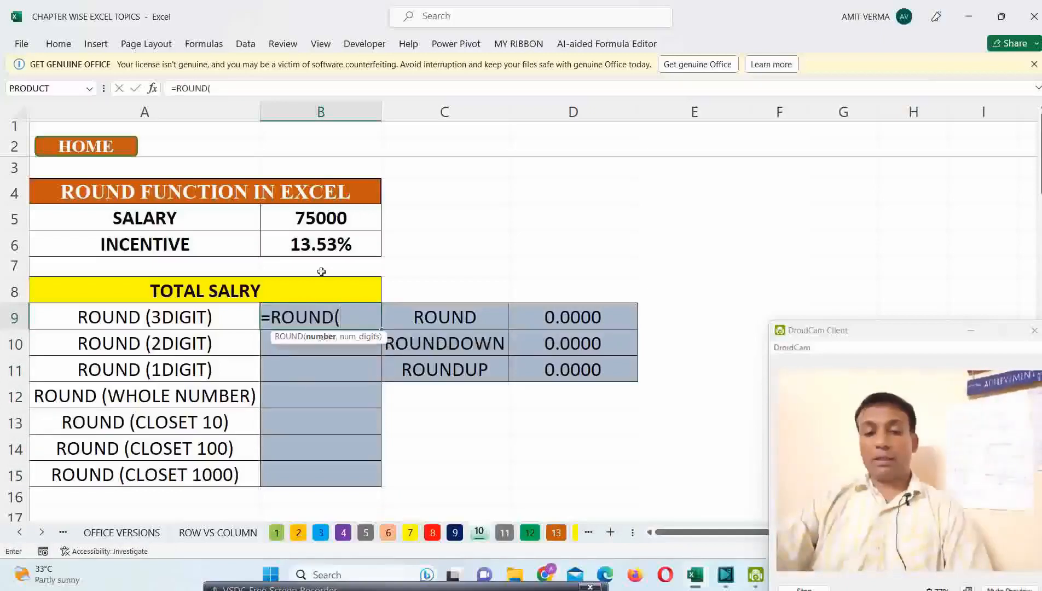
pyautogui.click(323, 222)
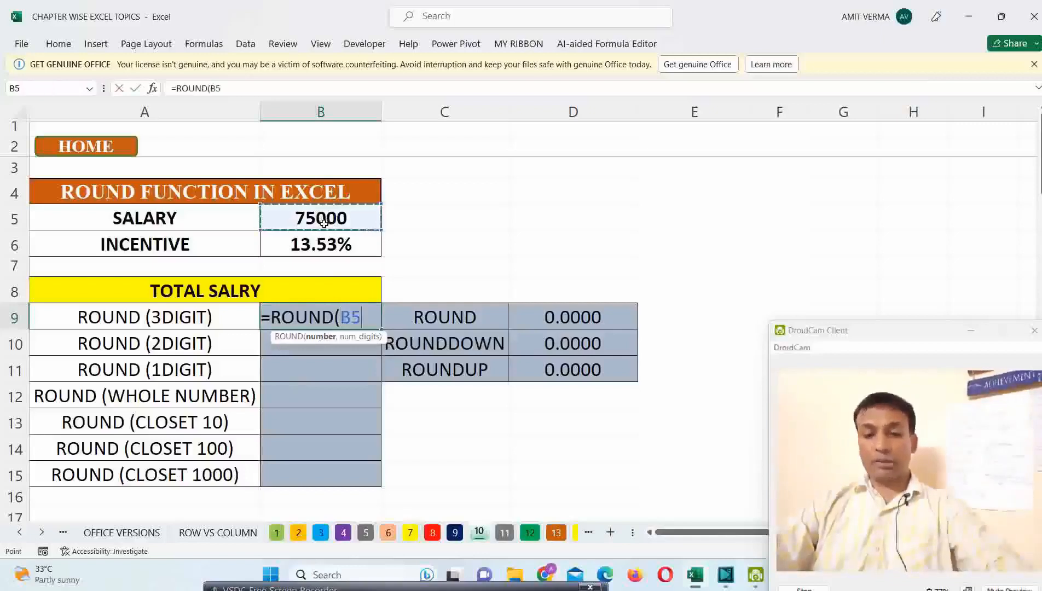
pyautogui.press('F4')
pyautogui.write('*')
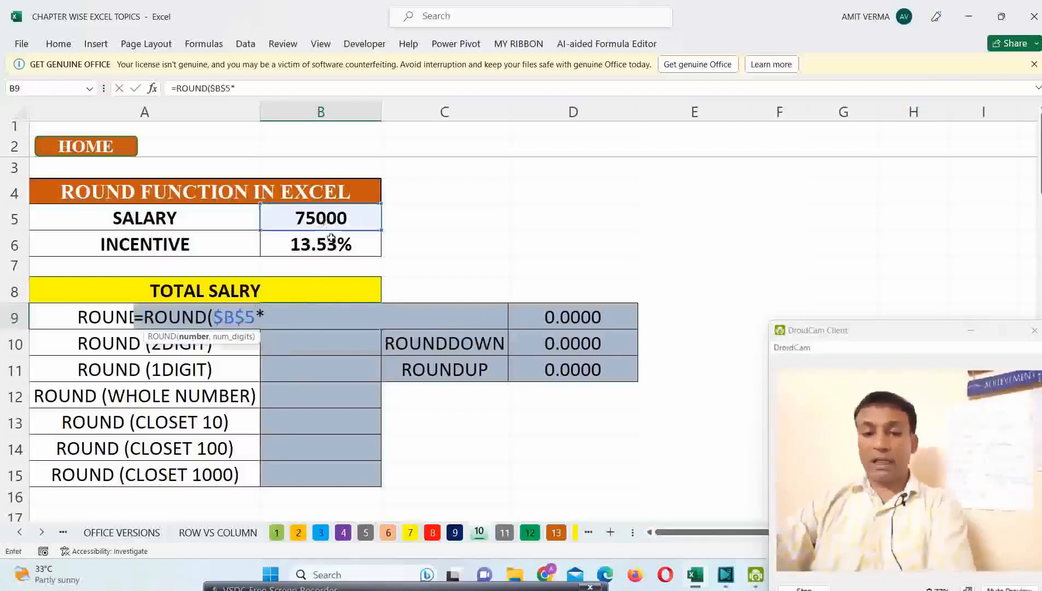
pyautogui.click(332, 245)
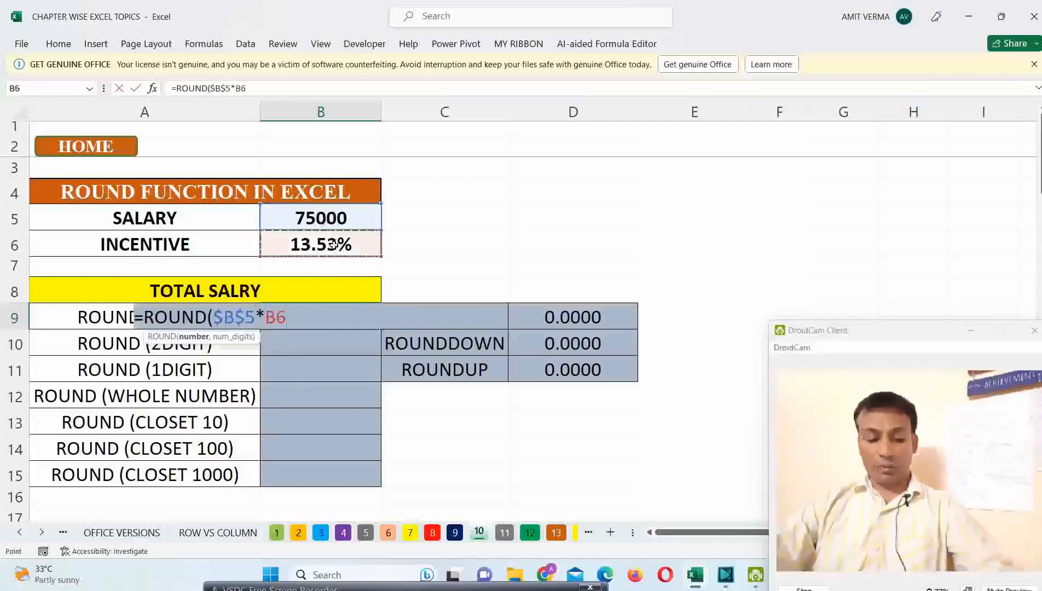
pyautogui.press('F4')
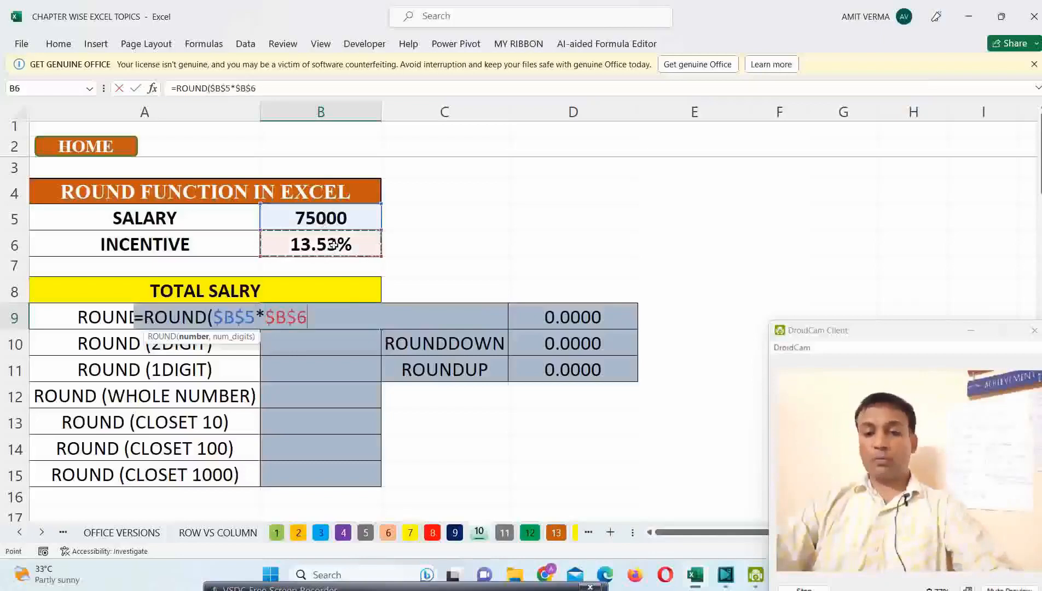
pyautogui.write(',3')
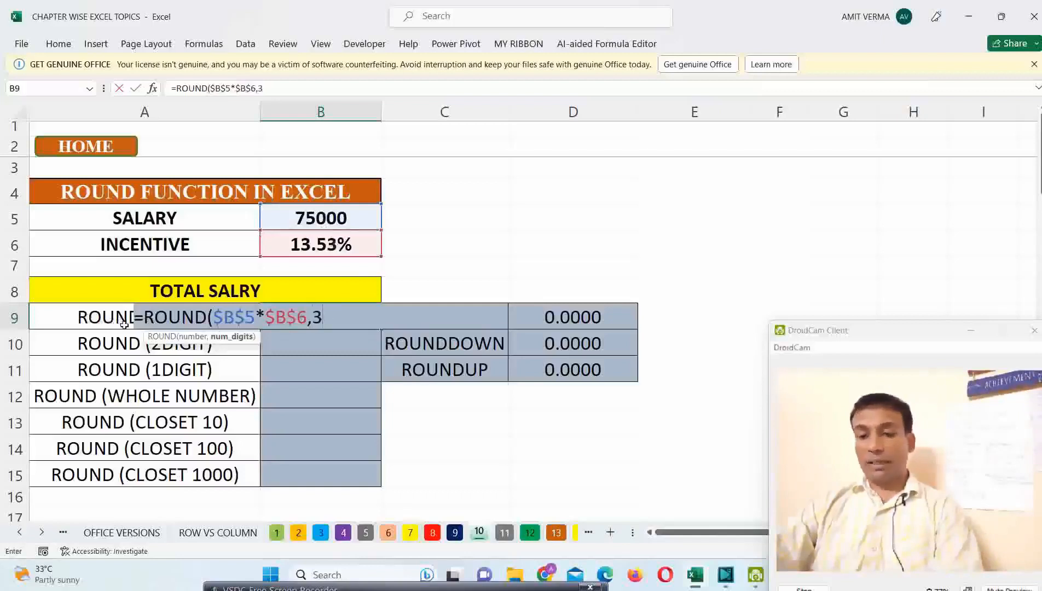
pyautogui.write(')')
pyautogui.press('Return')
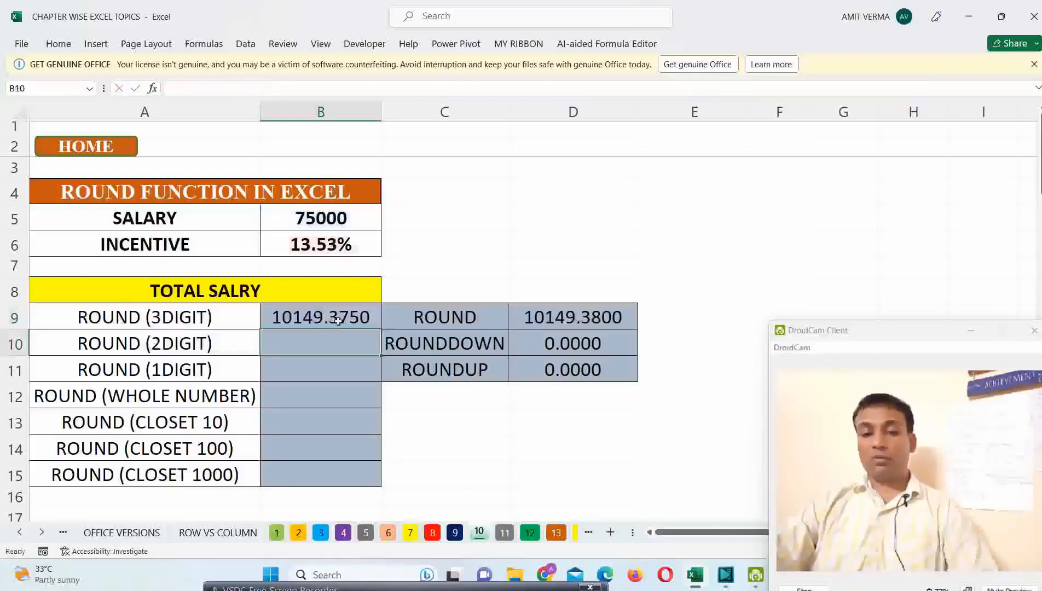
# Step: Copy the ROUND formula from B9 to the remaining rounding rows, B10:B15
pyautogui.click(314, 323)
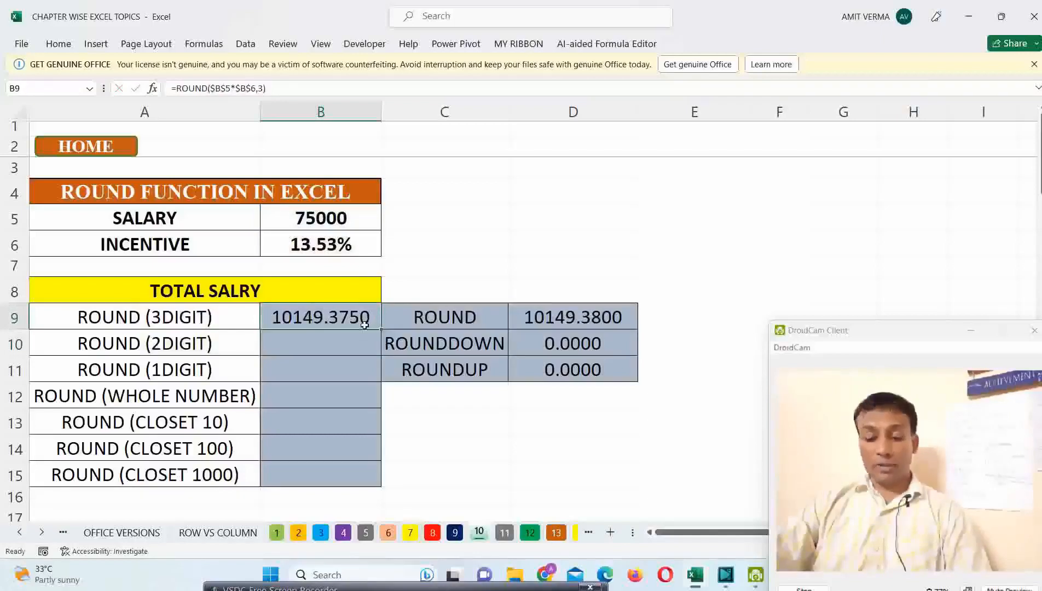
pyautogui.hotkey('ctrl', 'c')
pyautogui.click(356, 340)
pyautogui.moveTo(353, 452); pyautogui.dragTo(352, 470)
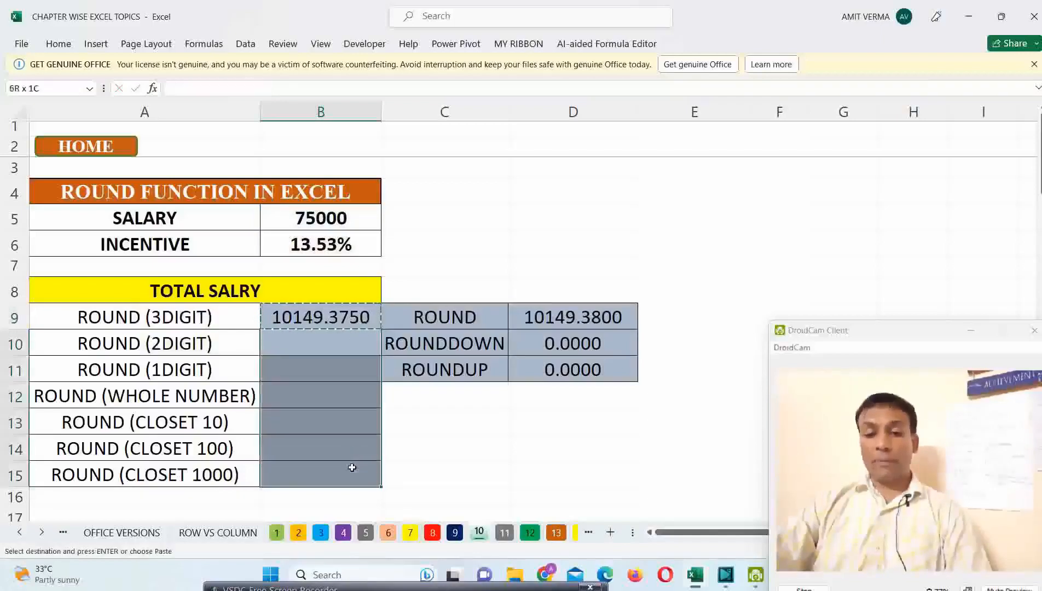
pyautogui.hotkey('ctrl', 'v')
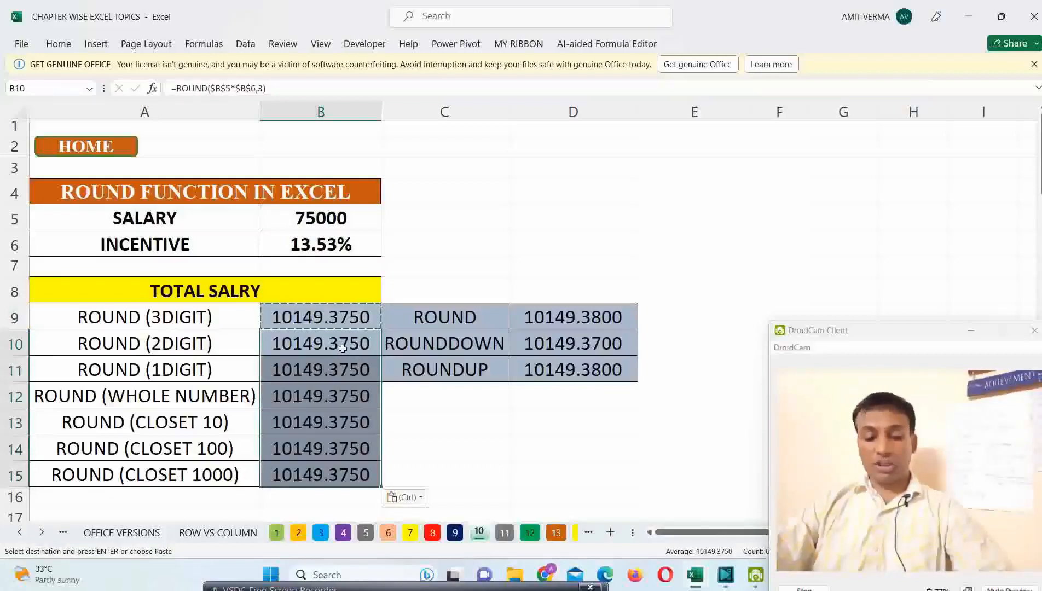
# Step: Change the number of digits in B10's ROUND formula to 2 for two-digit rounding
pyautogui.doubleClick(367, 346)
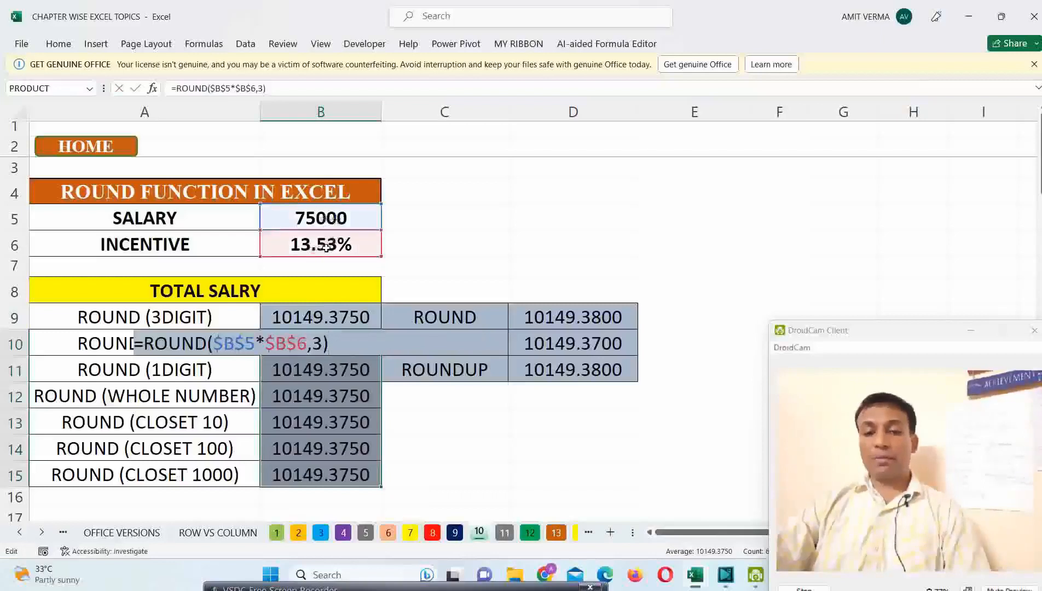
pyautogui.click(320, 344)
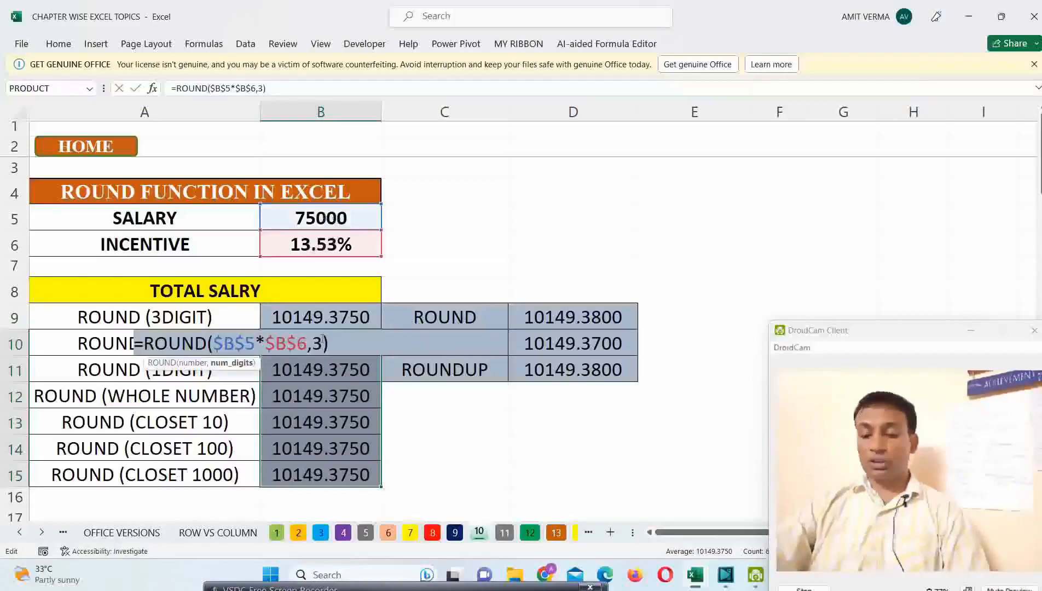
pyautogui.press('BackSpace')
pyautogui.write('2')
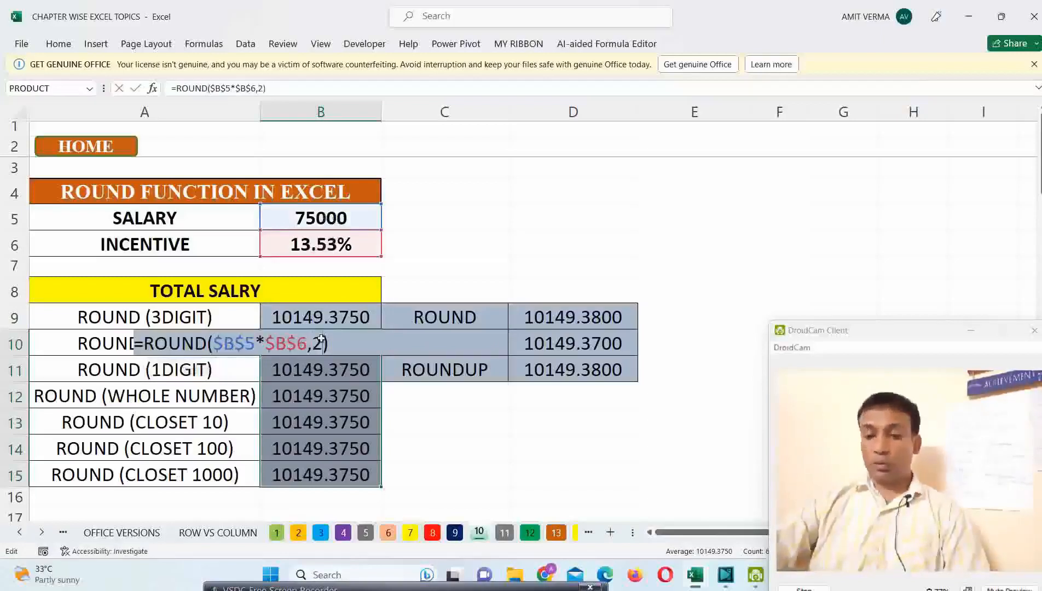
pyautogui.press('Return')
pyautogui.click(331, 346)
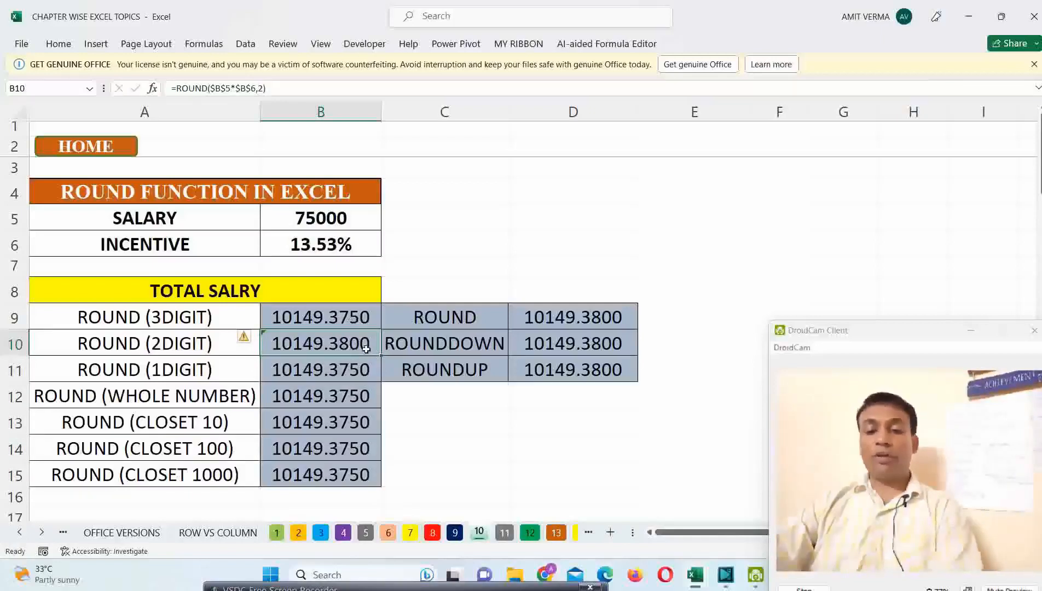
# Step: Set the digits argument of the ROUND formula in B11 to 1 and compare it with the cells above
pyautogui.click(342, 372)
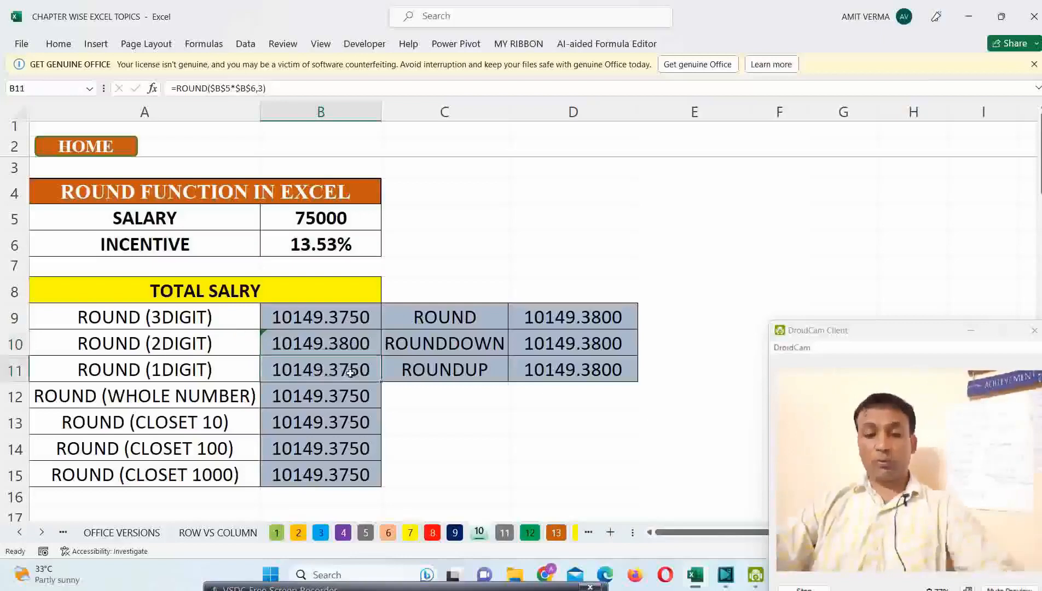
pyautogui.doubleClick(350, 373)
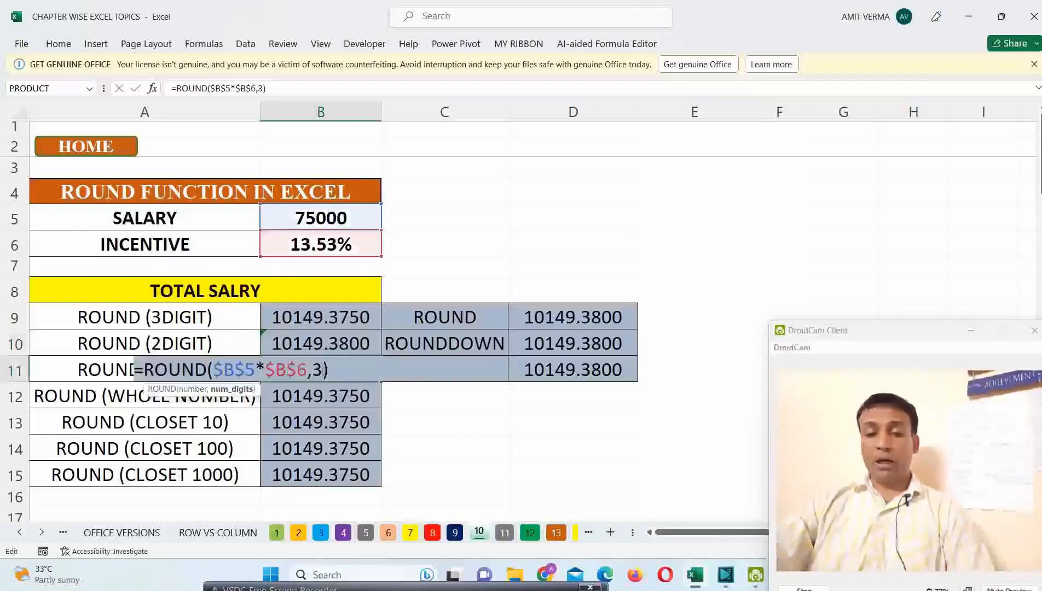
pyautogui.press('BackSpace')
pyautogui.write('1')
pyautogui.press('Return')
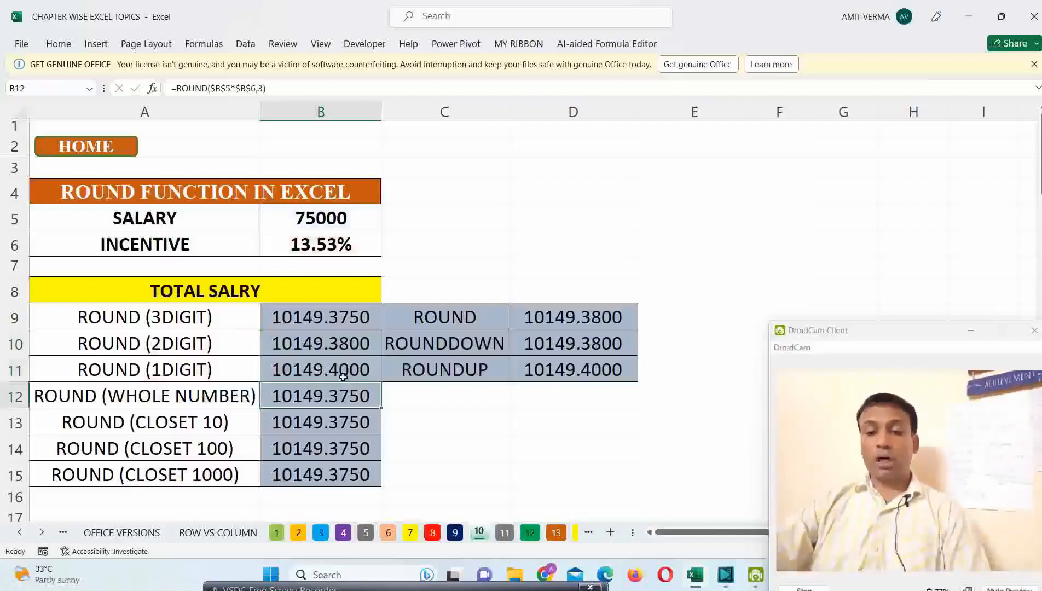
pyautogui.click(360, 350)
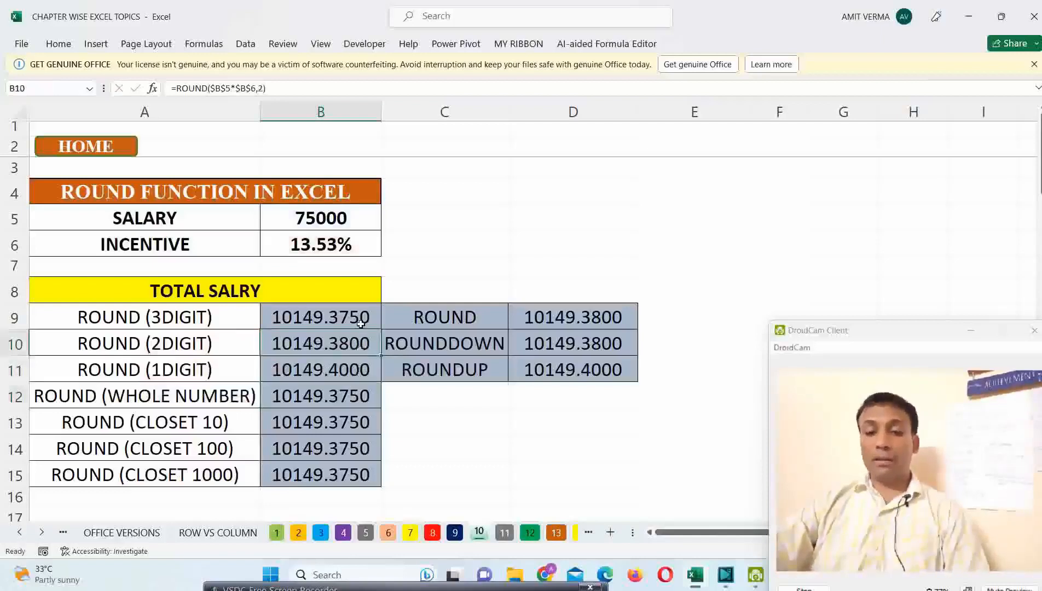
pyautogui.click(360, 324)
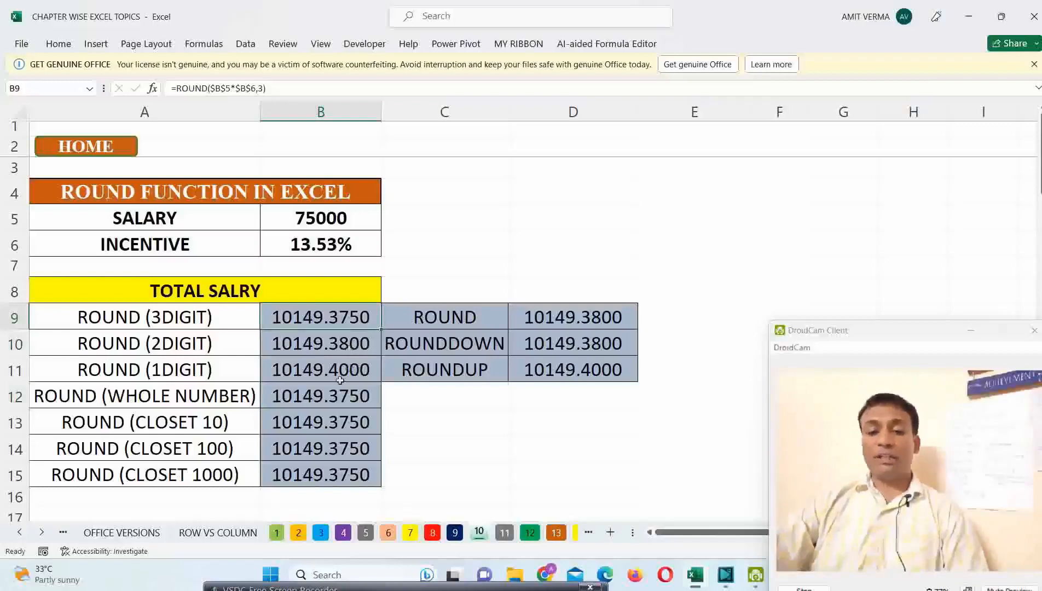
# Step: Edit the ROUND formula in B12 to use 0 digits so it rounds to a whole number
pyautogui.click(332, 394)
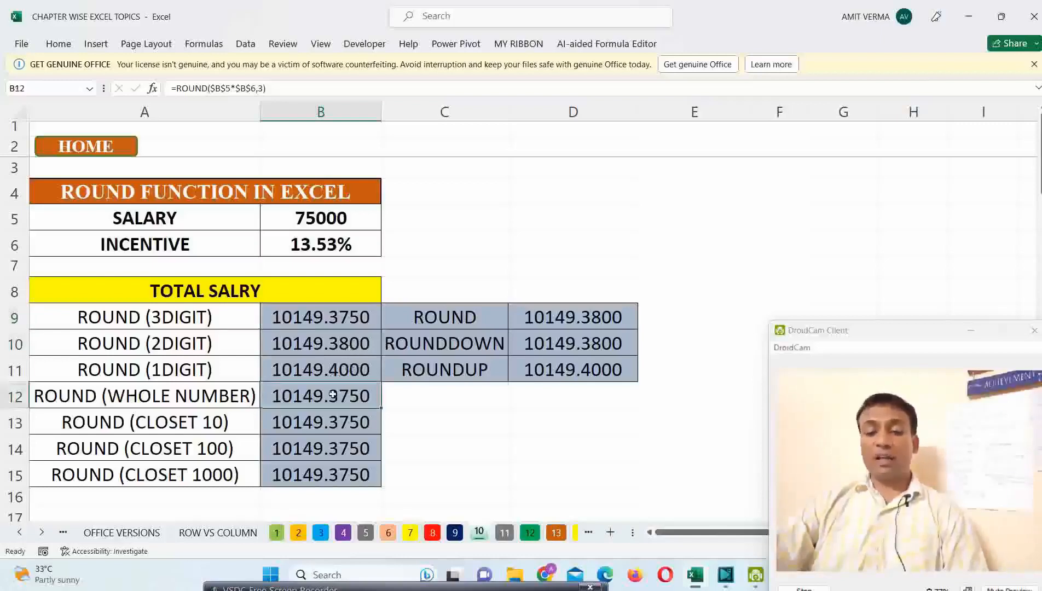
pyautogui.doubleClick(332, 394)
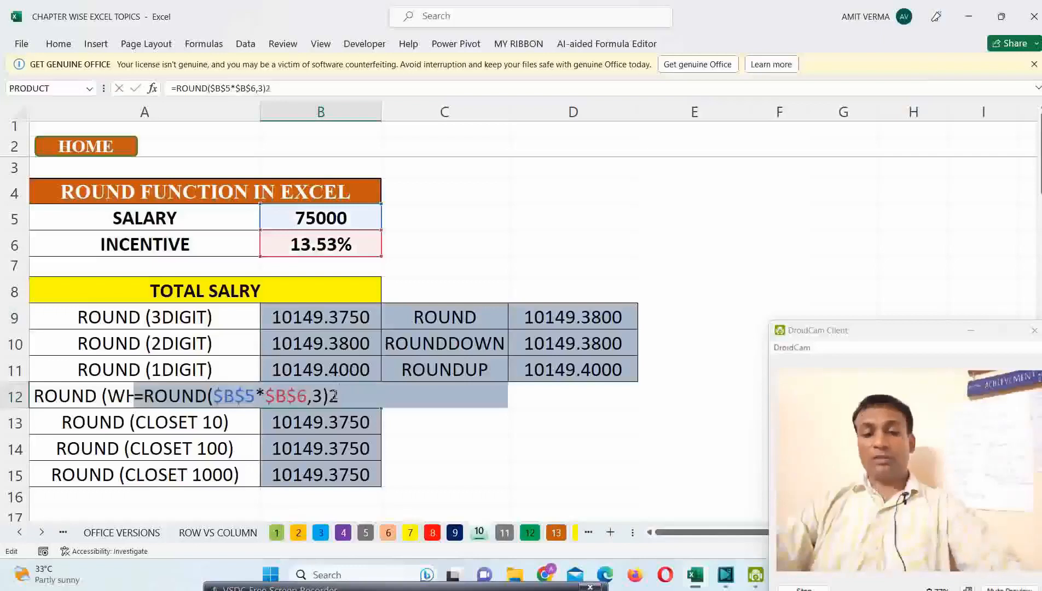
pyautogui.press('Escape')
pyautogui.doubleClick(335, 394)
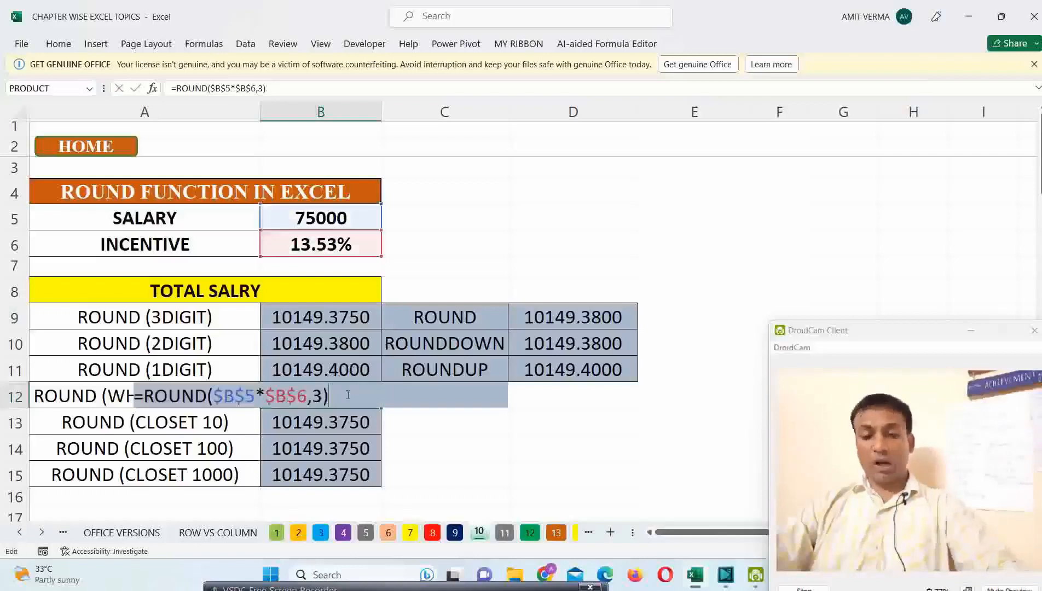
pyautogui.click(323, 395)
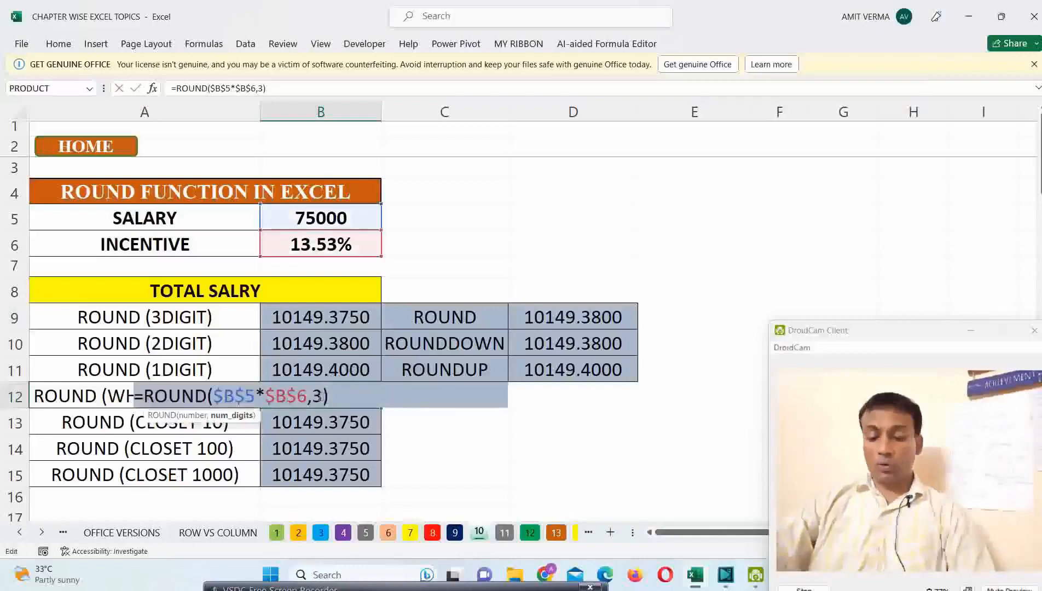
pyautogui.press('BackSpace')
pyautogui.write('0')
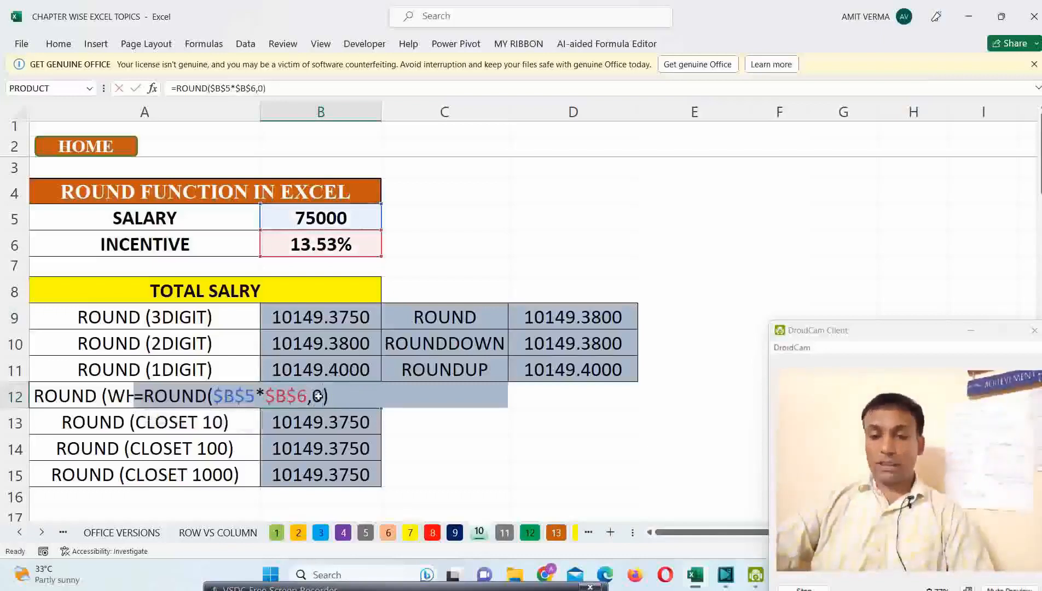
pyautogui.press('Return')
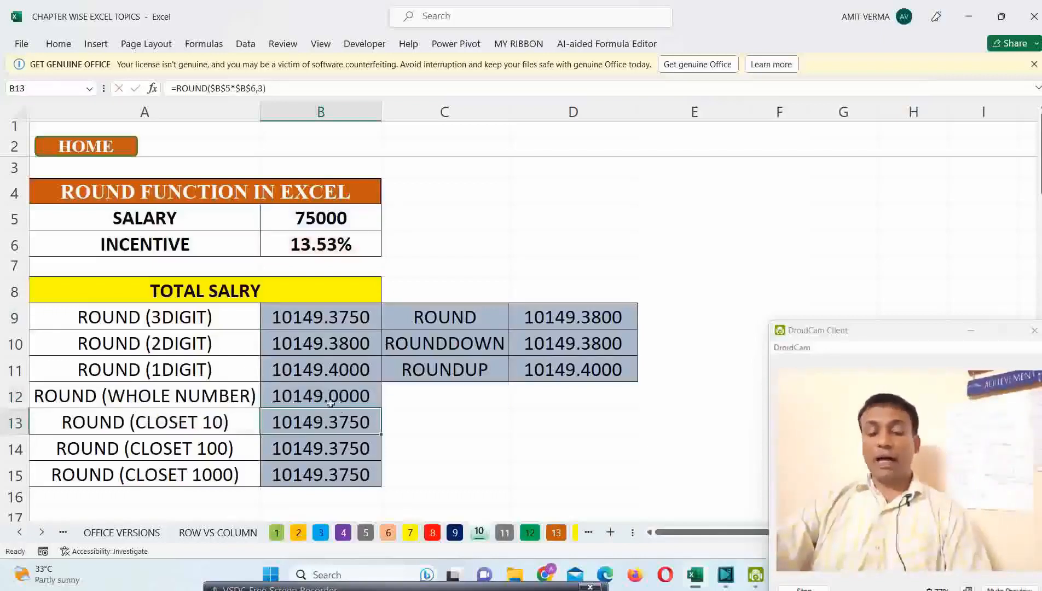
# Step: Set the digits argument in B13's ROUND formula to -1 to round to the closest 10
pyautogui.moveTo(333, 320); pyautogui.dragTo(339, 474)
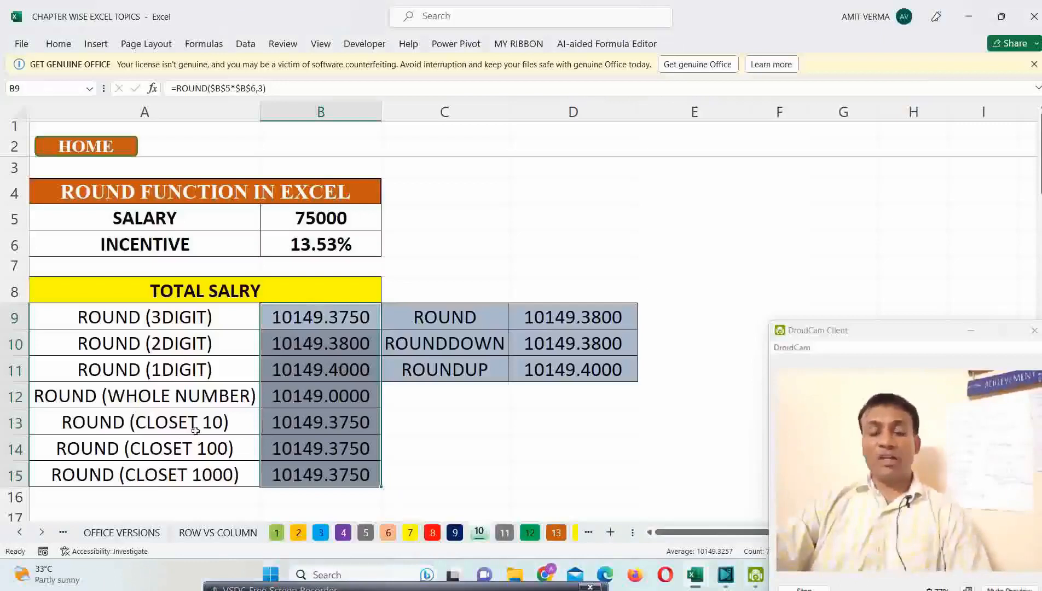
pyautogui.click(341, 423)
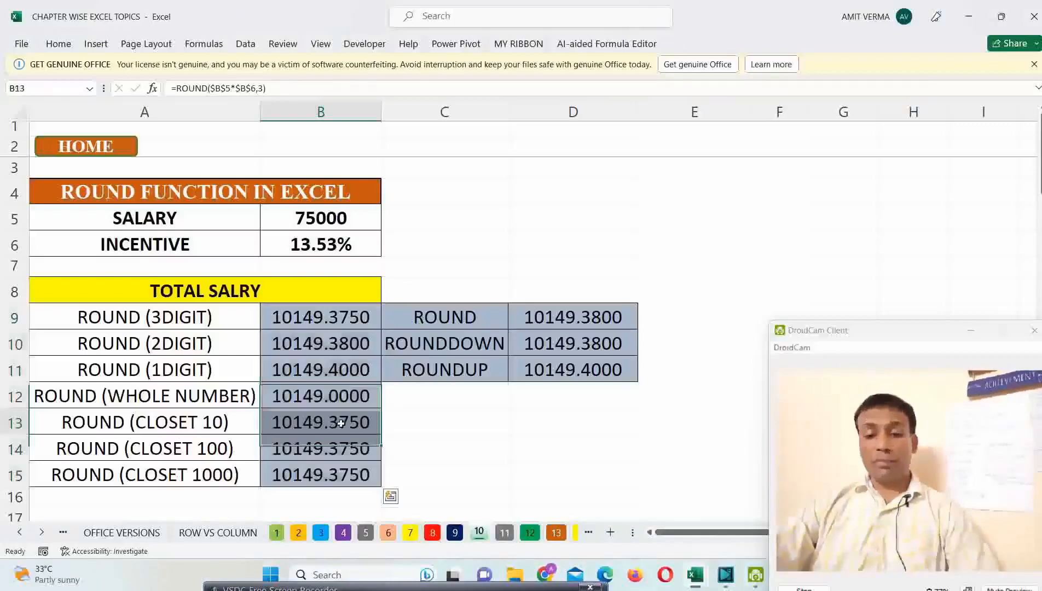
pyautogui.doubleClick(342, 425)
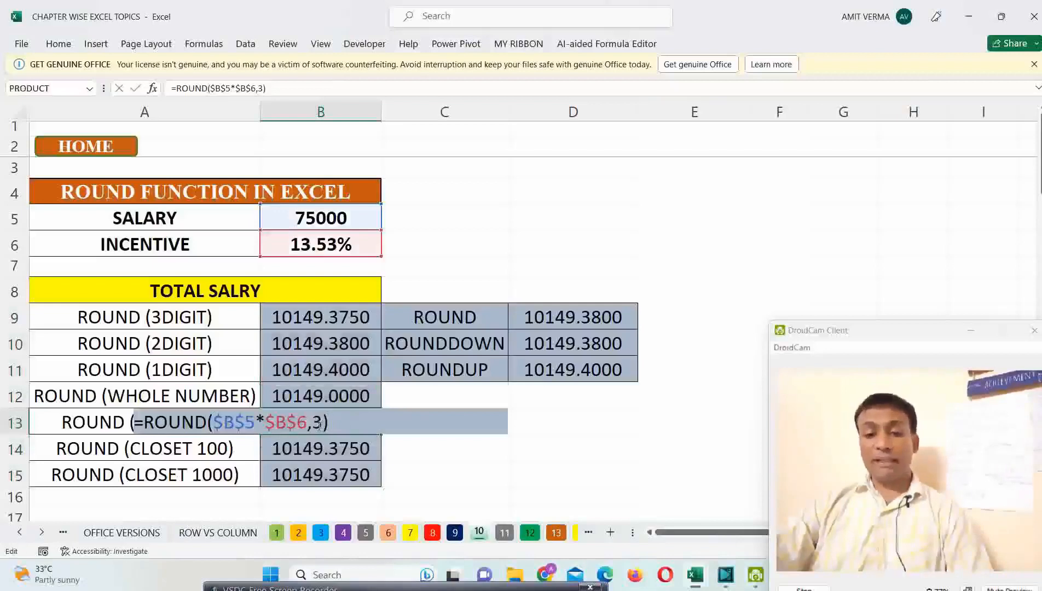
pyautogui.click(316, 425)
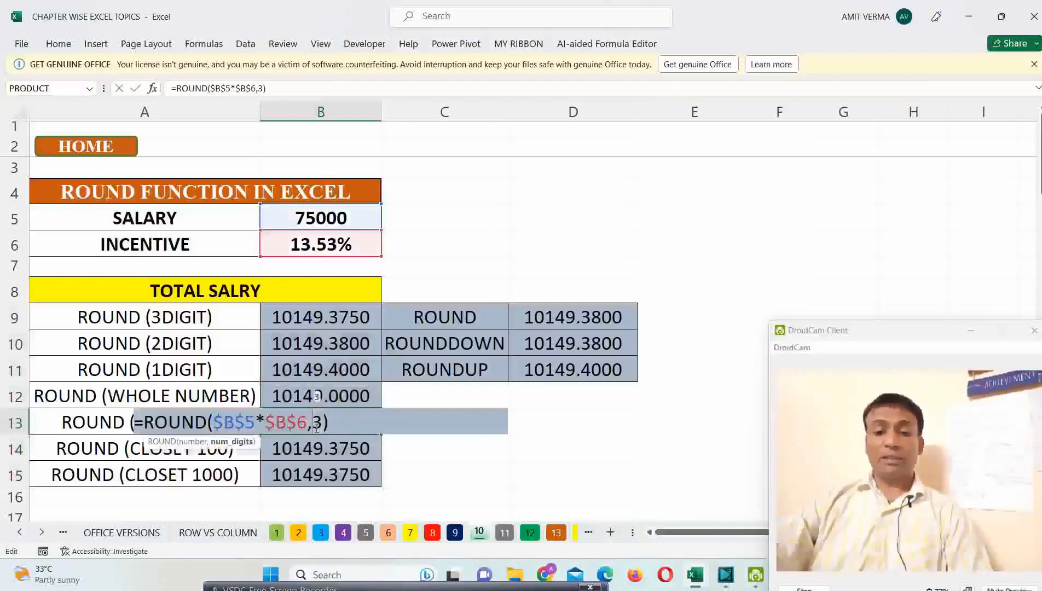
pyautogui.press('Delete')
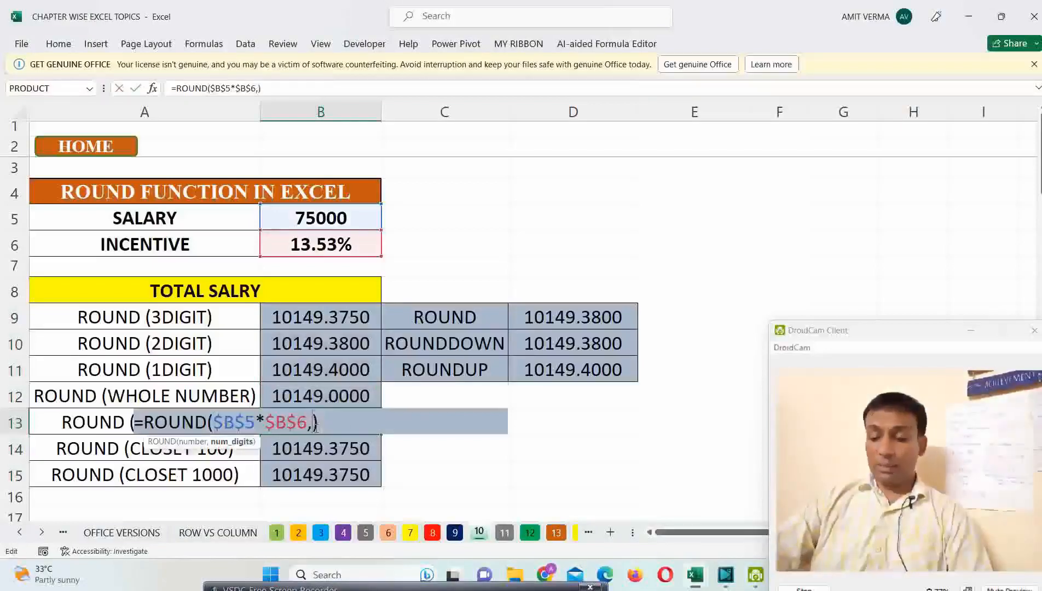
pyautogui.write('-1')
pyautogui.press('Return')
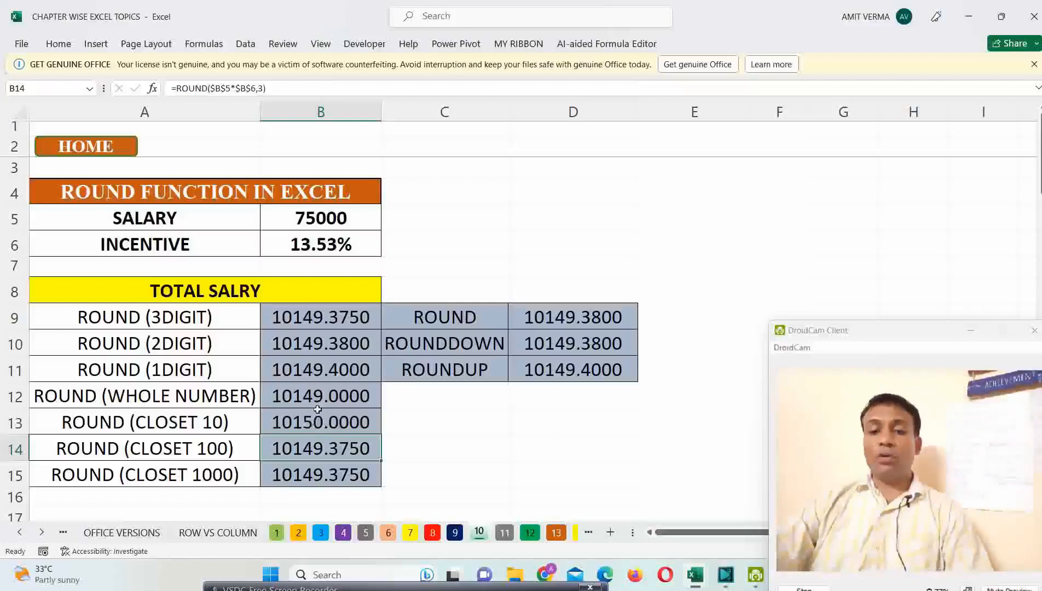
# Step: Change the digits argument in B14's ROUND formula to -2 to round to the closest 100
pyautogui.doubleClick(318, 453)
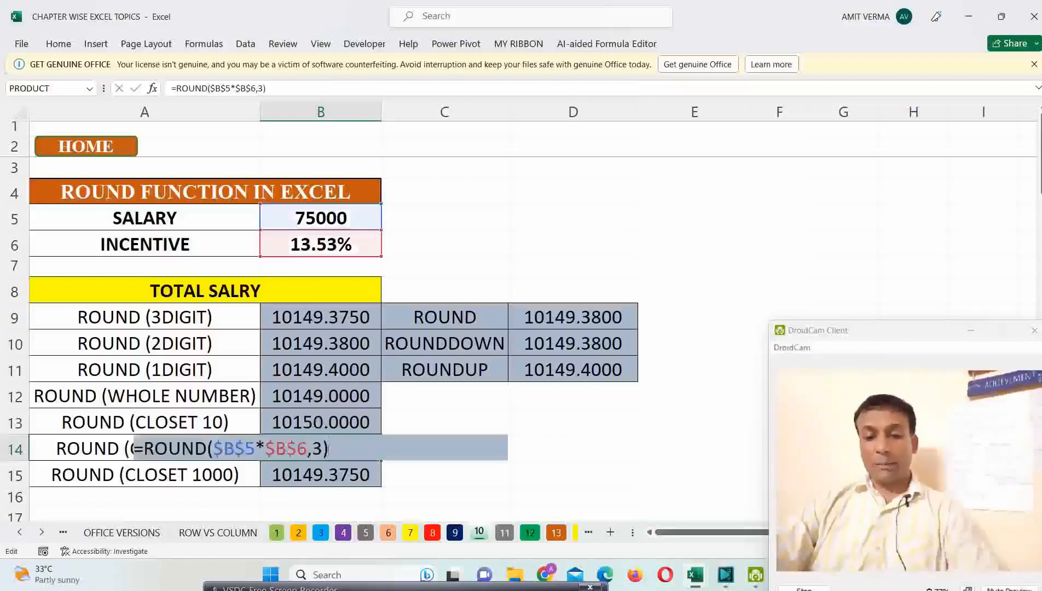
pyautogui.press('Delete')
pyautogui.write('-2')
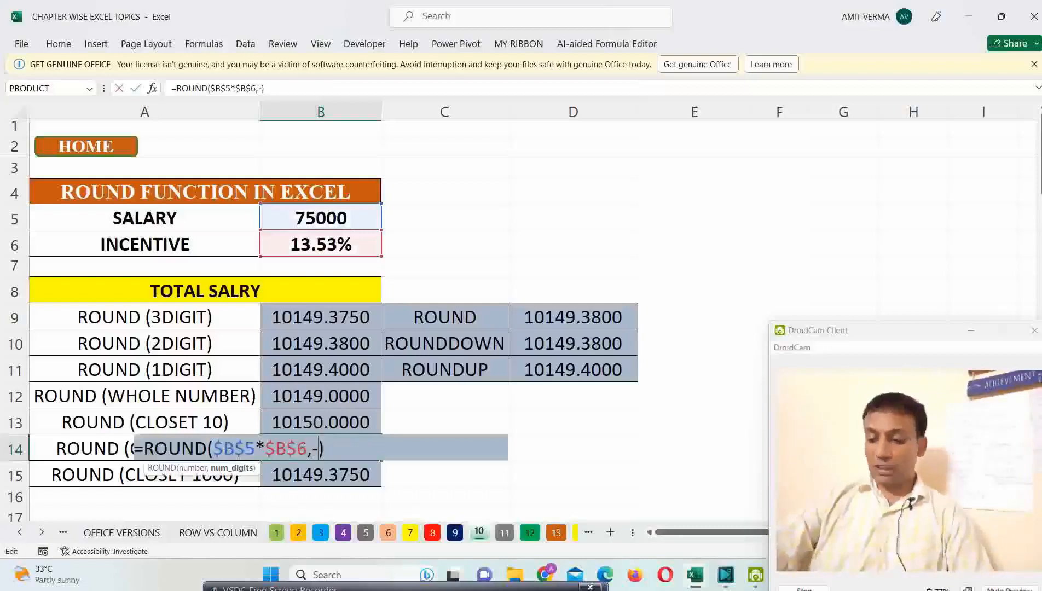
pyautogui.press('Return')
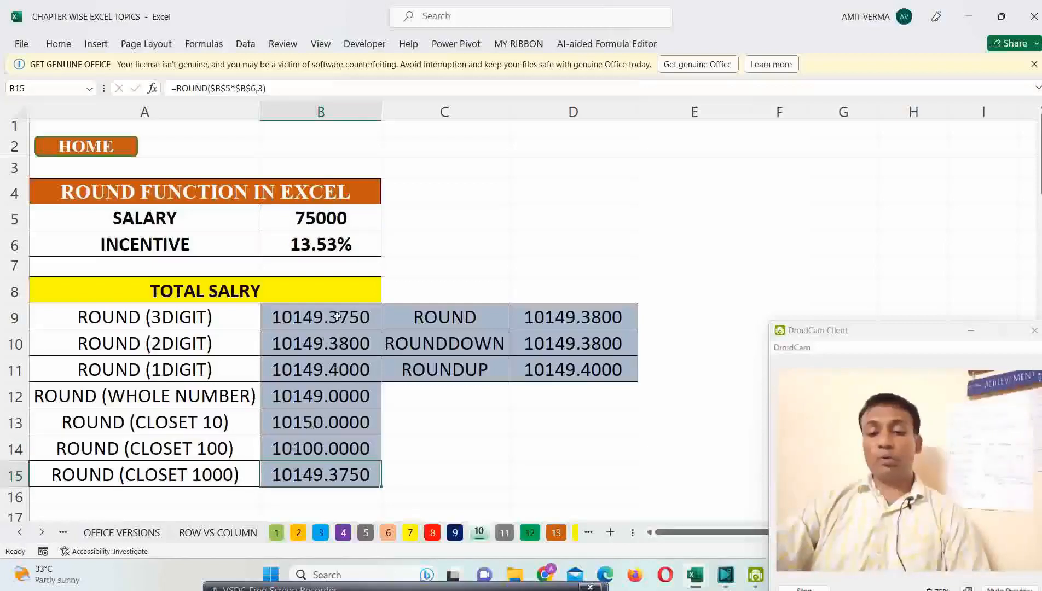
# Step: Set the digits argument in B15's ROUND formula to -3 to round to the closest 1000, and review the column's results against their labels
pyautogui.doubleClick(317, 472)
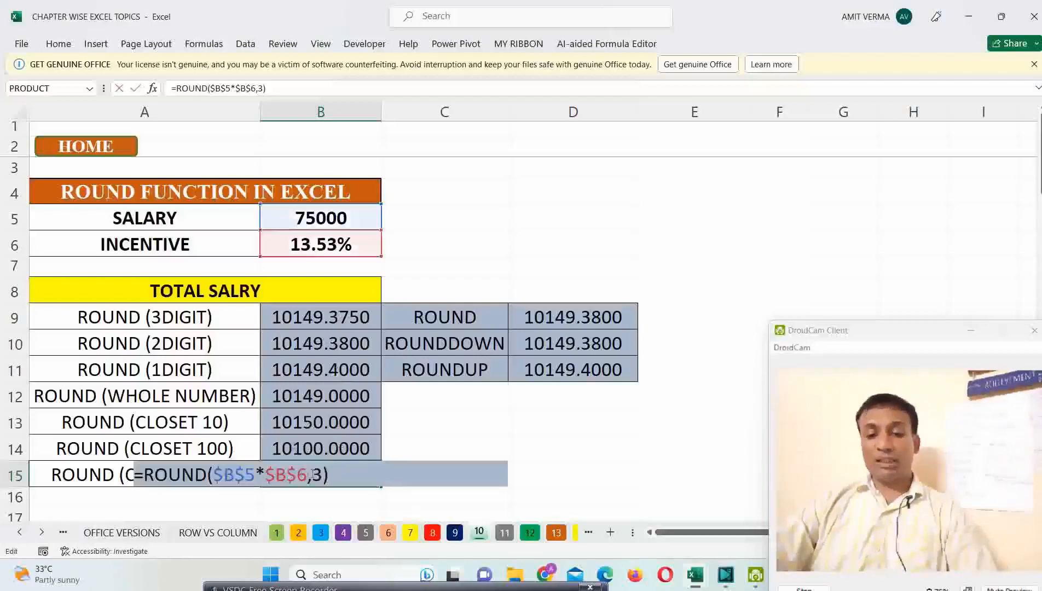
pyautogui.click(312, 473)
pyautogui.write('-')
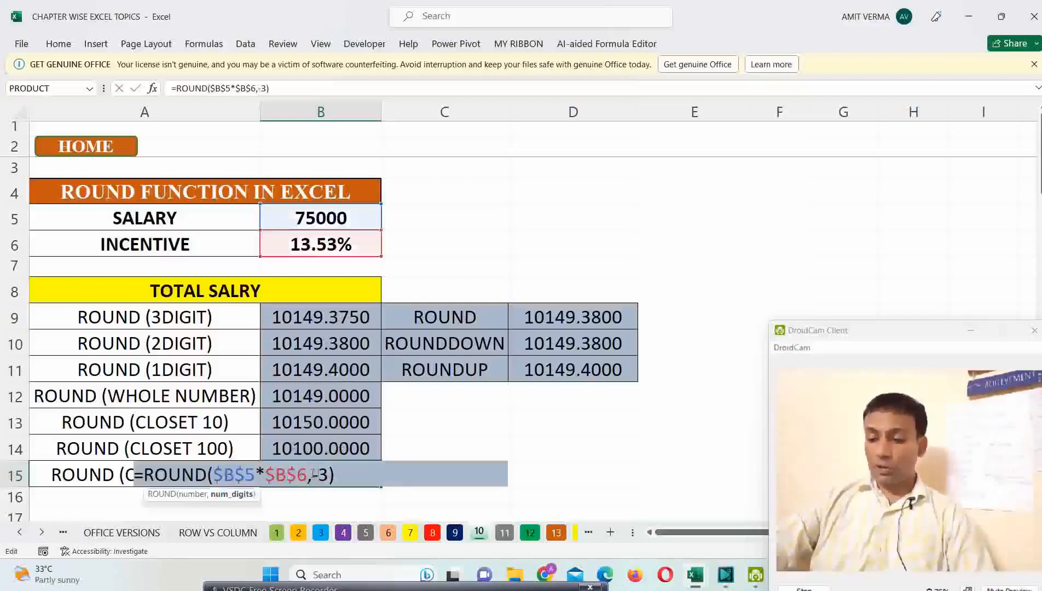
pyautogui.press('Return')
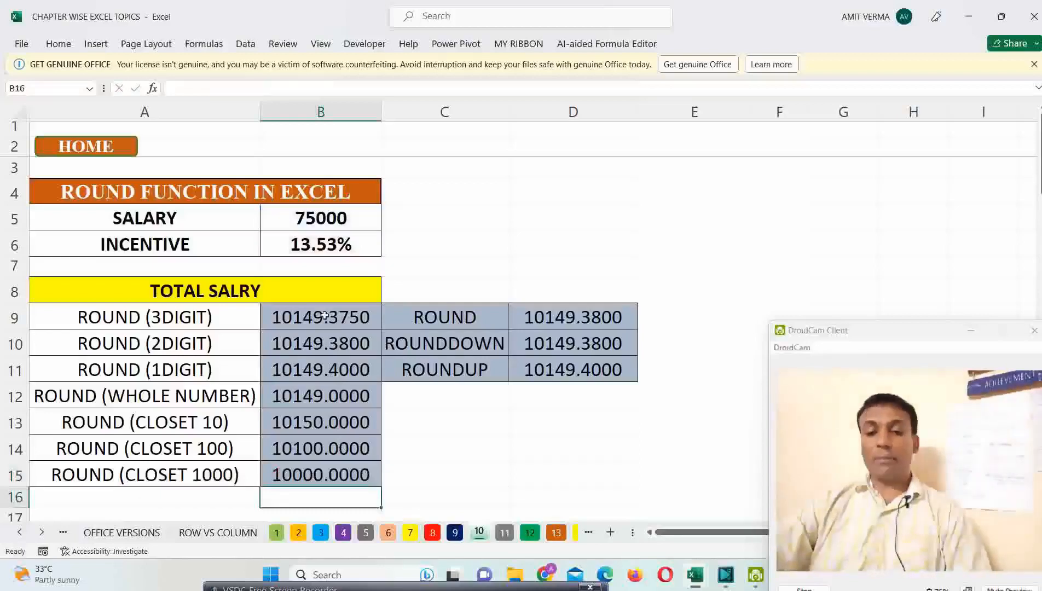
pyautogui.moveTo(320, 314); pyautogui.dragTo(335, 475)
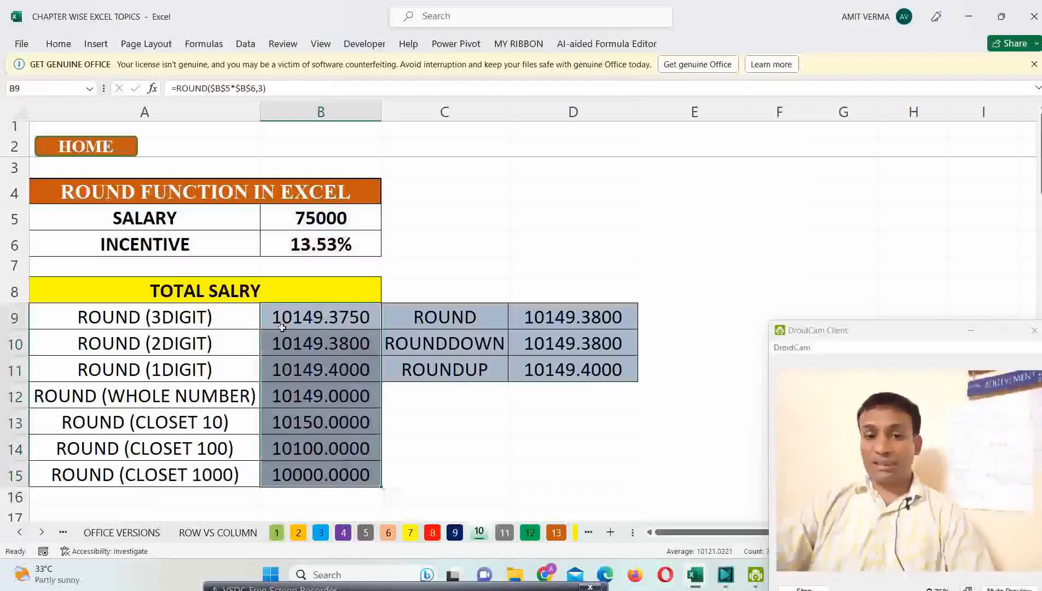
pyautogui.moveTo(199, 326); pyautogui.dragTo(208, 465)
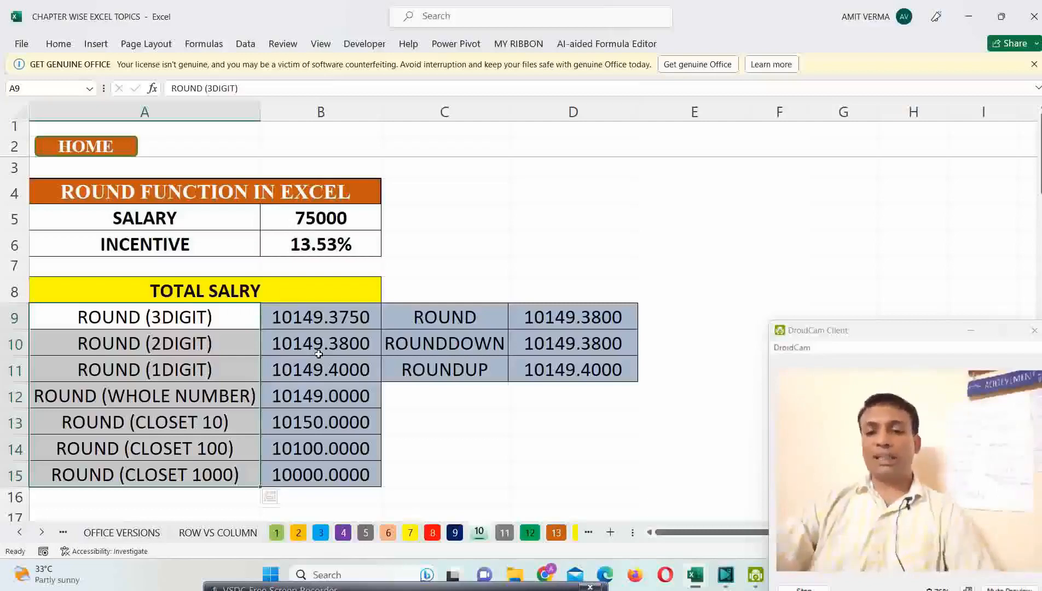
# Step: Examine the ROUND formula in B9 and the ROUND, ROUNDDOWN and ROUNDUP formulas in D9:D11 without changing them
pyautogui.click(338, 316)
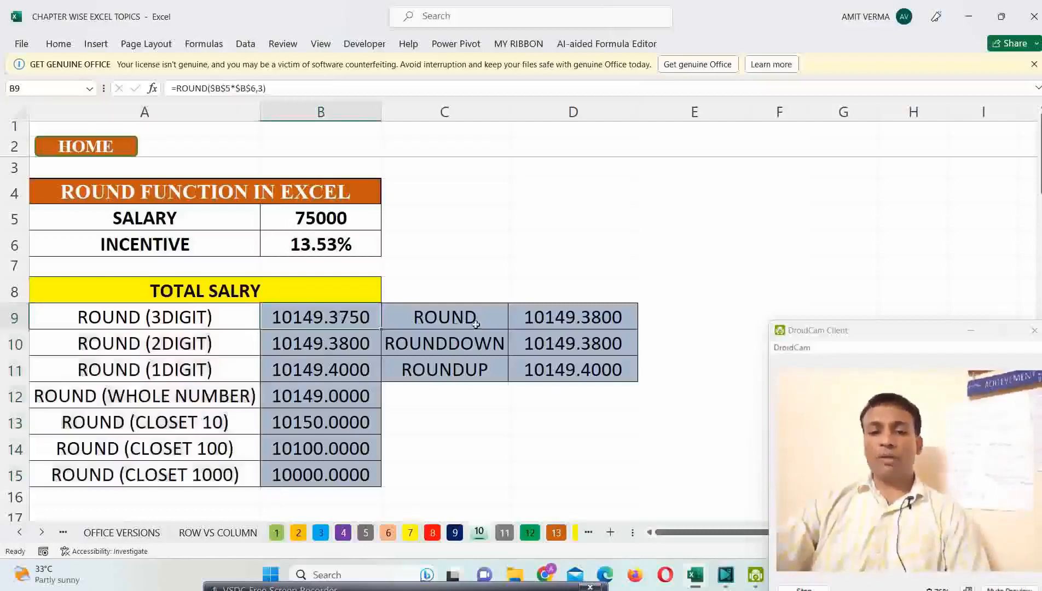
pyautogui.click(531, 316)
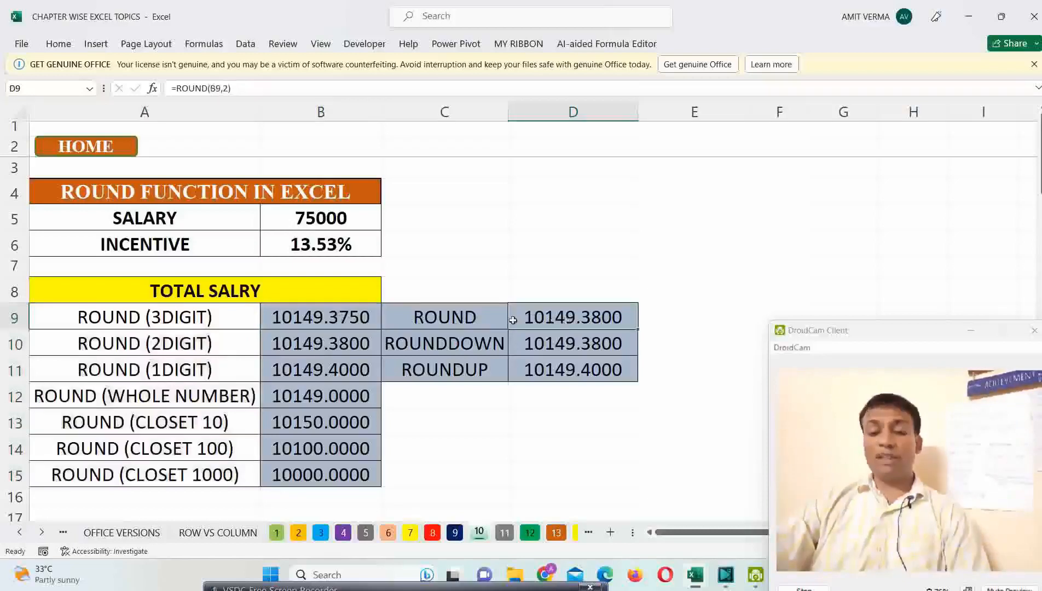
pyautogui.click(562, 350)
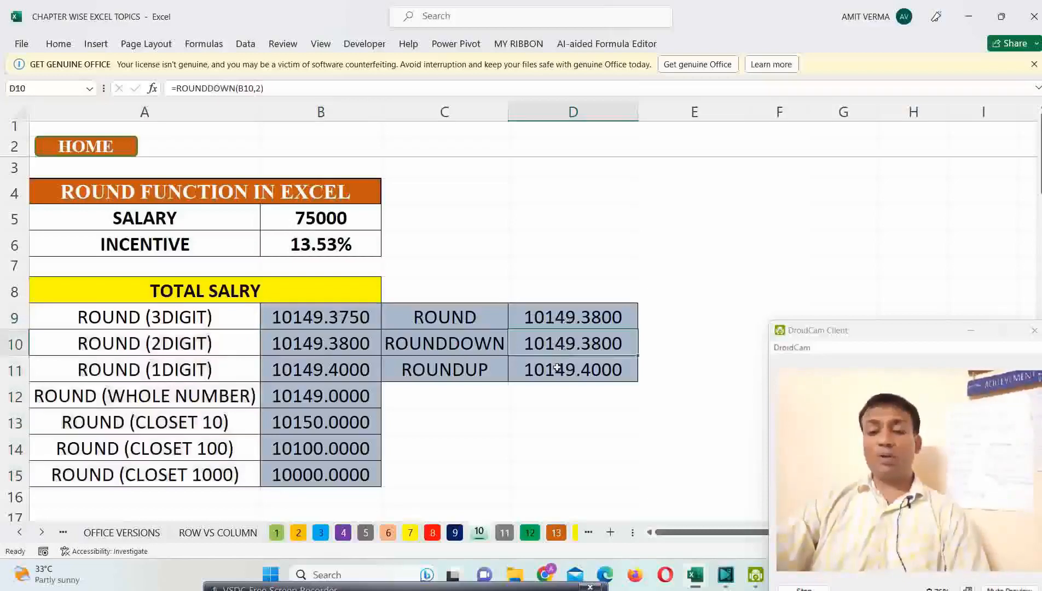
pyautogui.click(556, 369)
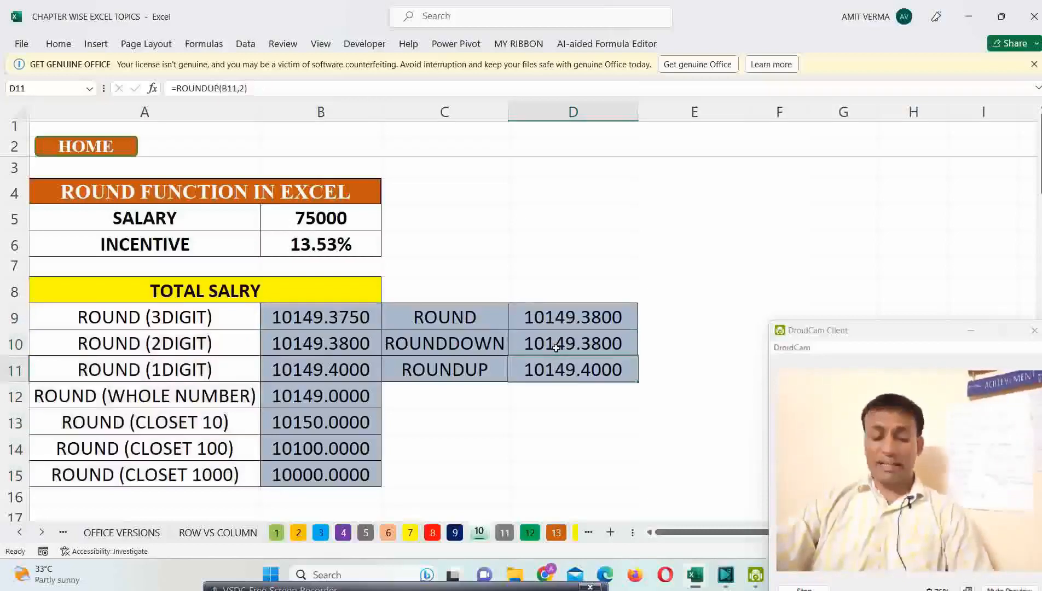
pyautogui.press('F2')
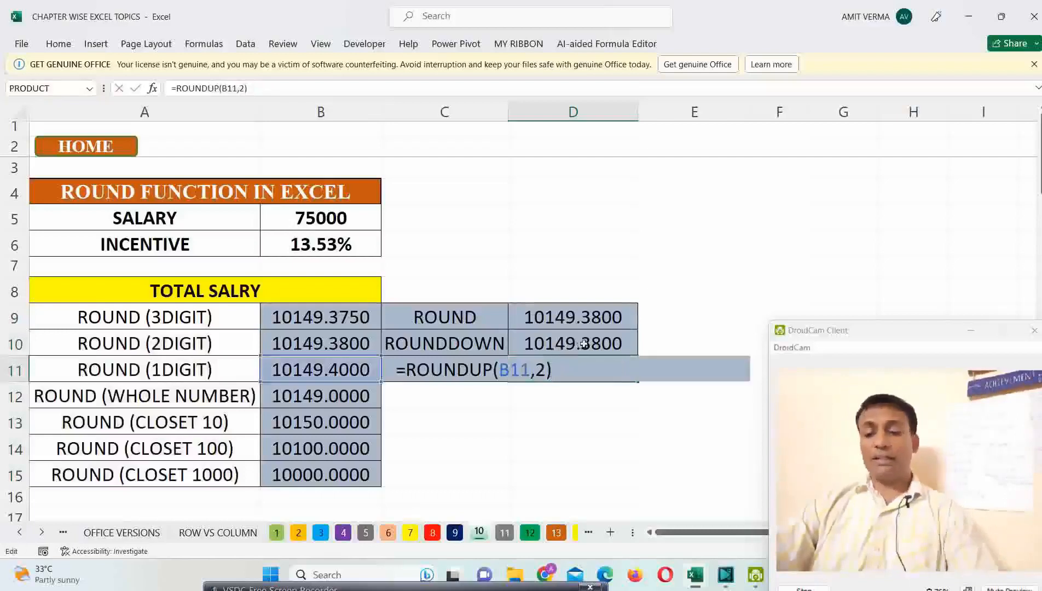
pyautogui.click(584, 343)
pyautogui.press('F2')
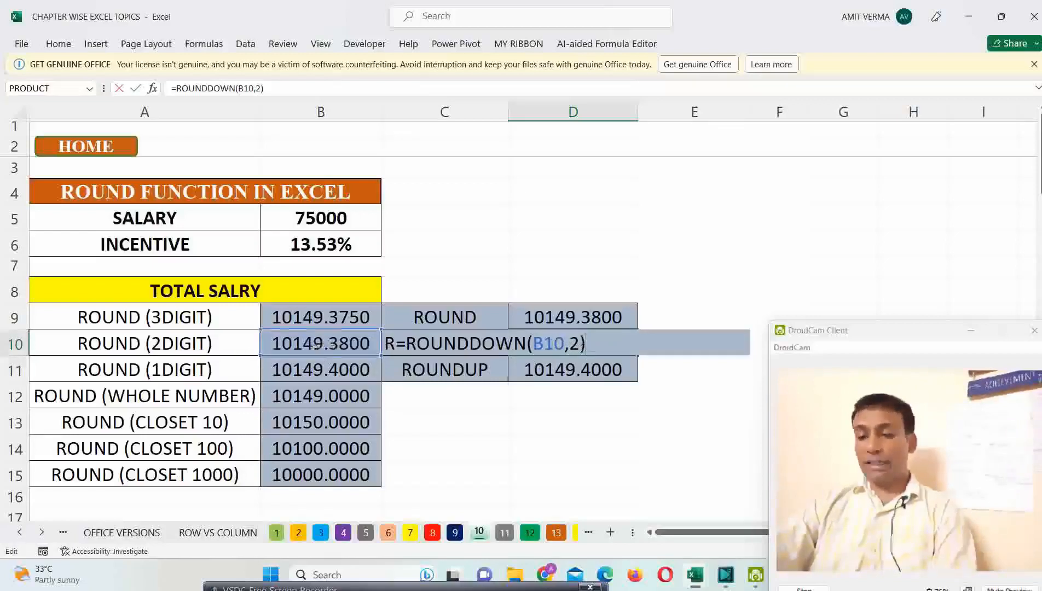
pyautogui.press('Return')
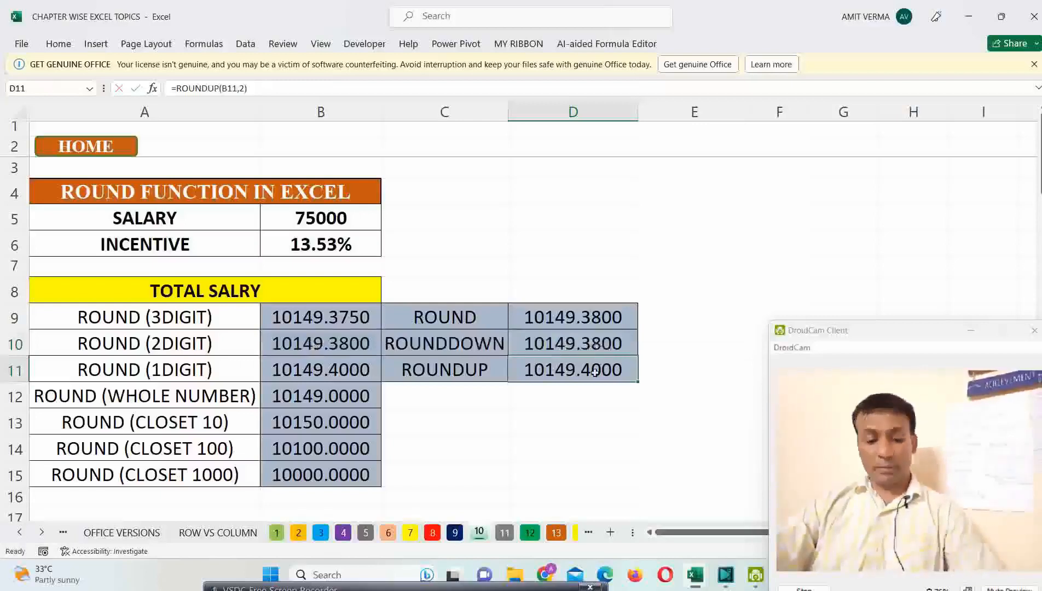
pyautogui.doubleClick(595, 372)
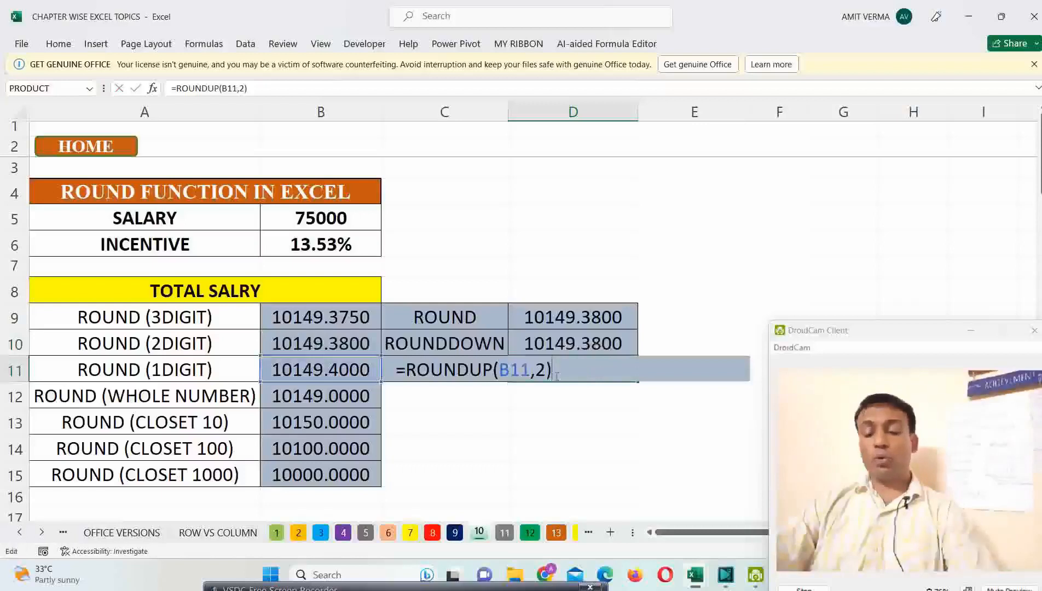
pyautogui.press('Return')
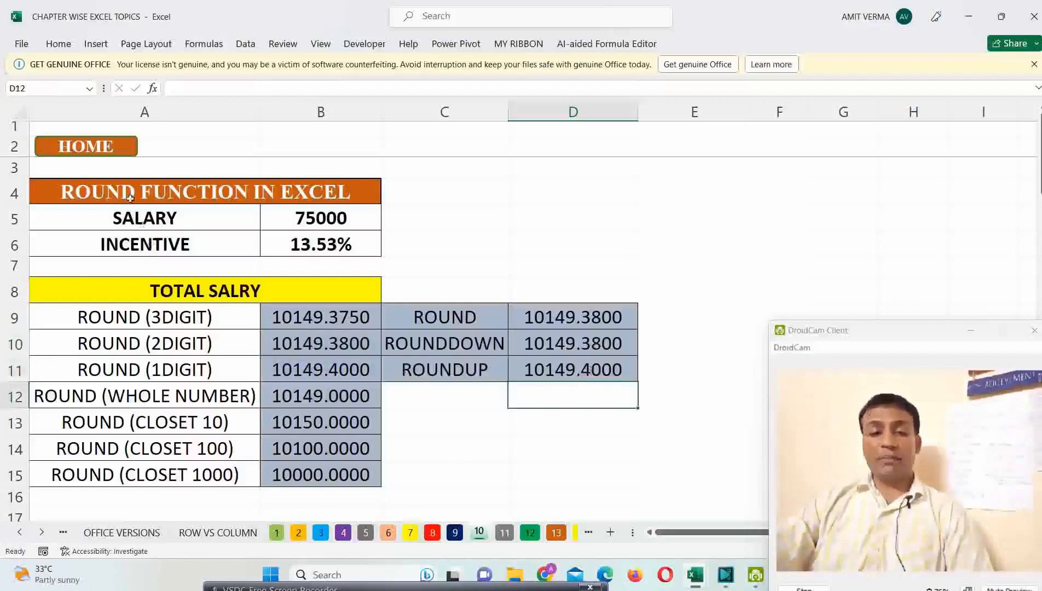
# Step: Return to the summary sheet and follow the MOD, FACT, ROUND, LARGE, SMALL topic link to the MOD FUNCTION section
pyautogui.click(101, 155)
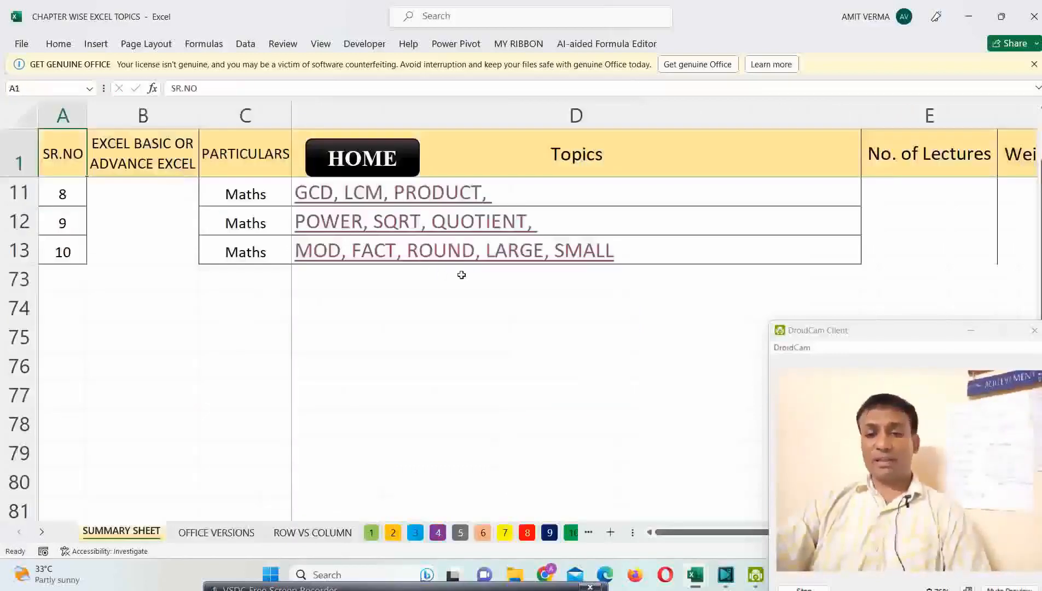
pyautogui.click(453, 257)
pyautogui.scroll(-4, 423, 281)
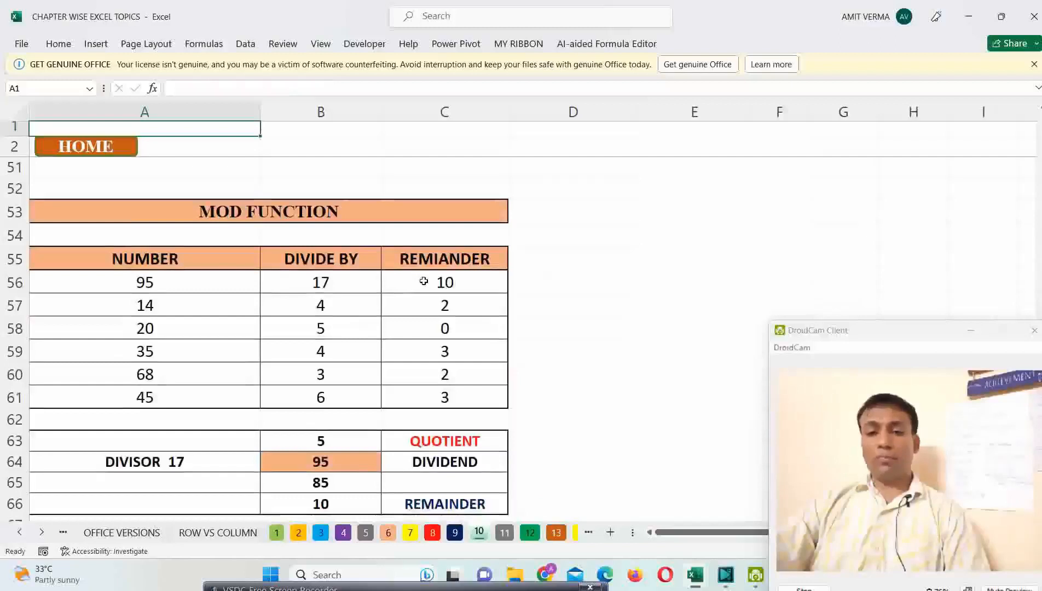
pyautogui.click(571, 511)
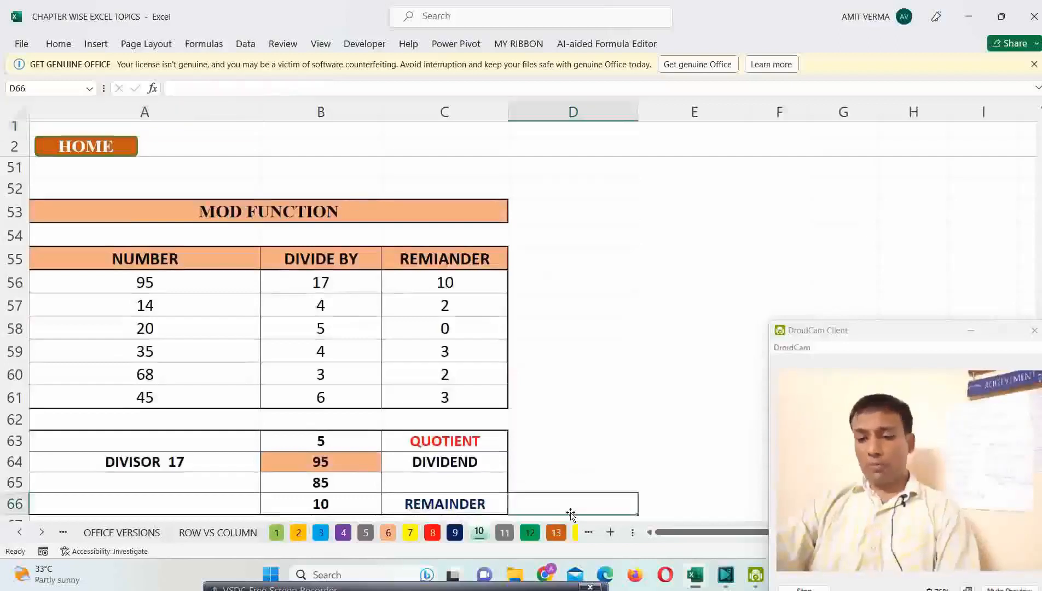
pyautogui.press('Return')
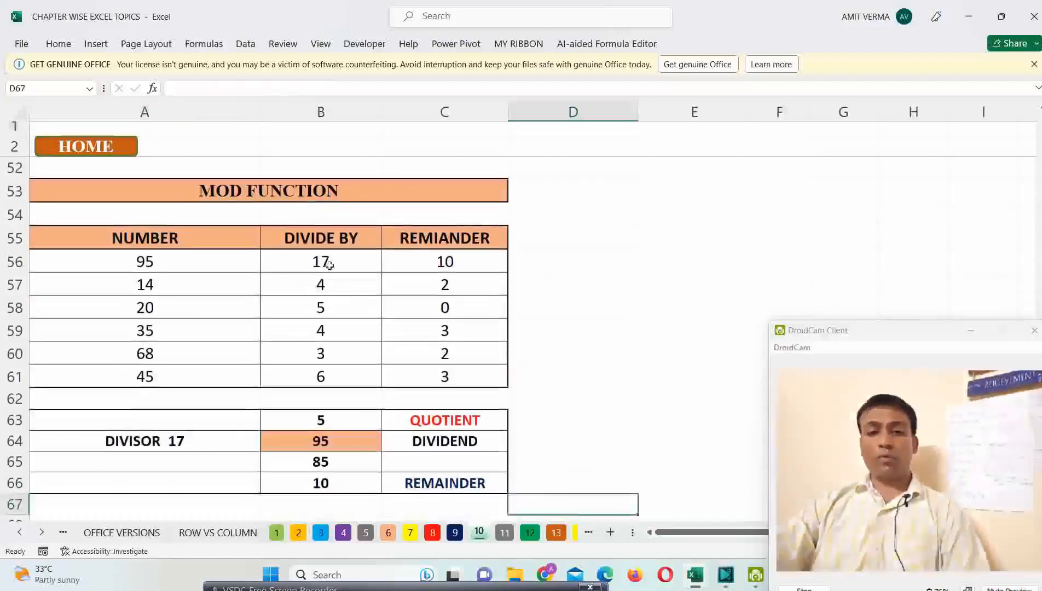
# Step: Review the number and divisor columns of the MOD FUNCTION table and clear the remainder formulas in C56:C61
pyautogui.click(313, 189)
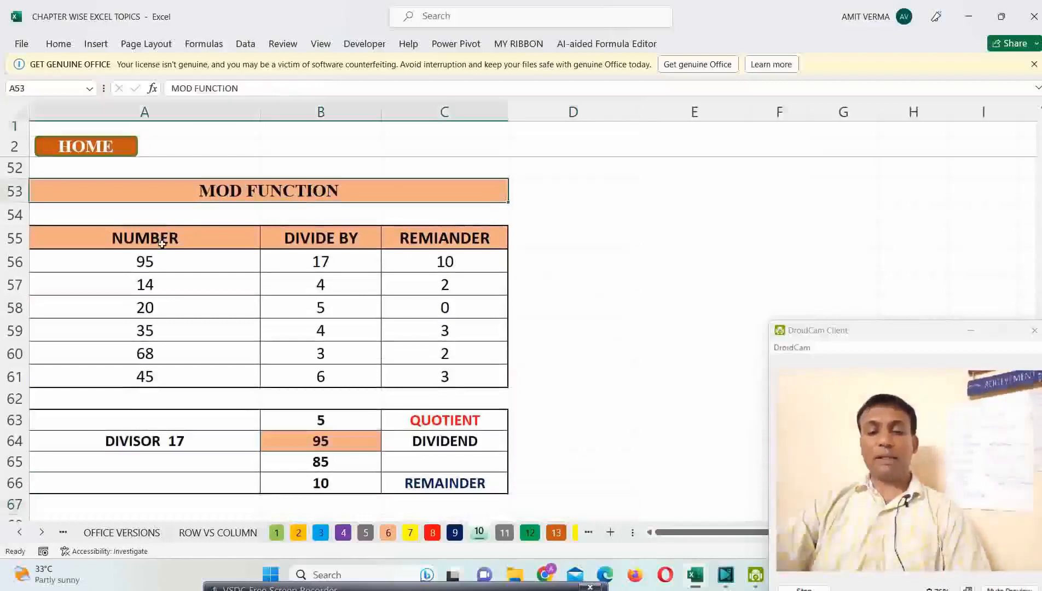
pyautogui.moveTo(167, 262); pyautogui.dragTo(167, 371)
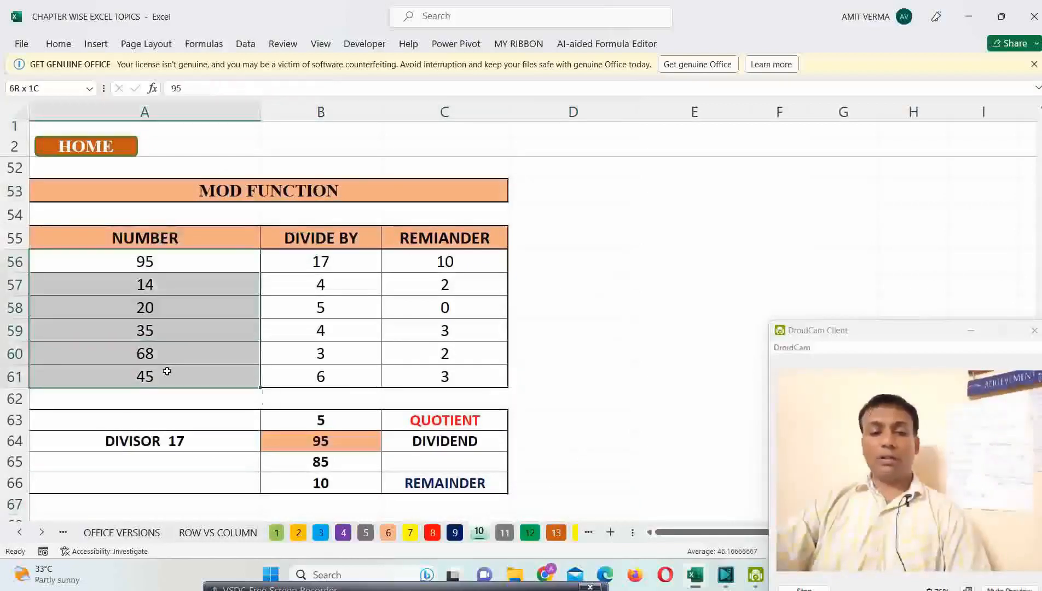
pyautogui.click(331, 262)
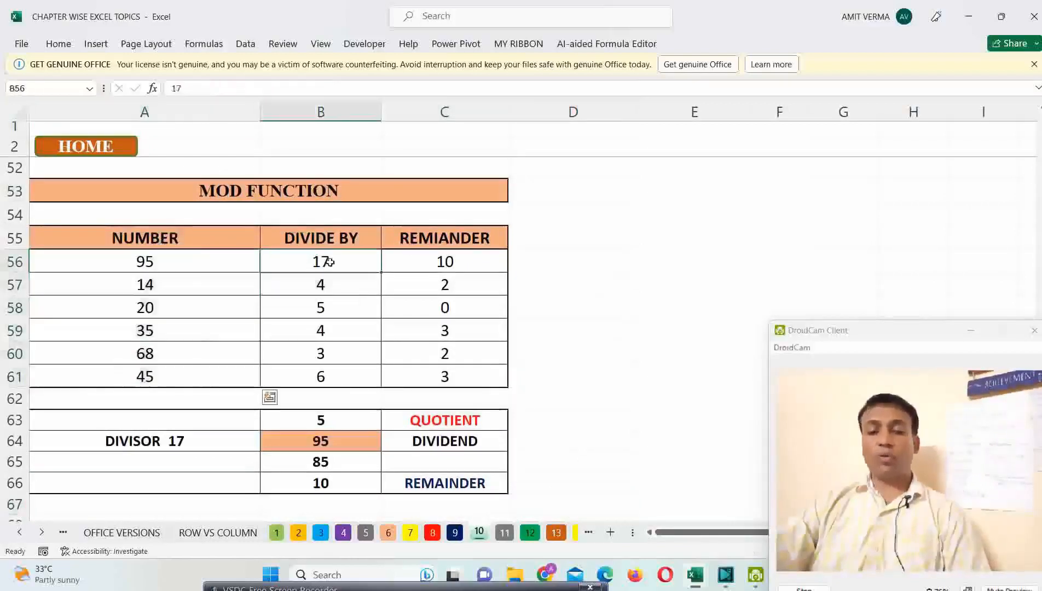
pyautogui.moveTo(330, 263); pyautogui.dragTo(333, 372)
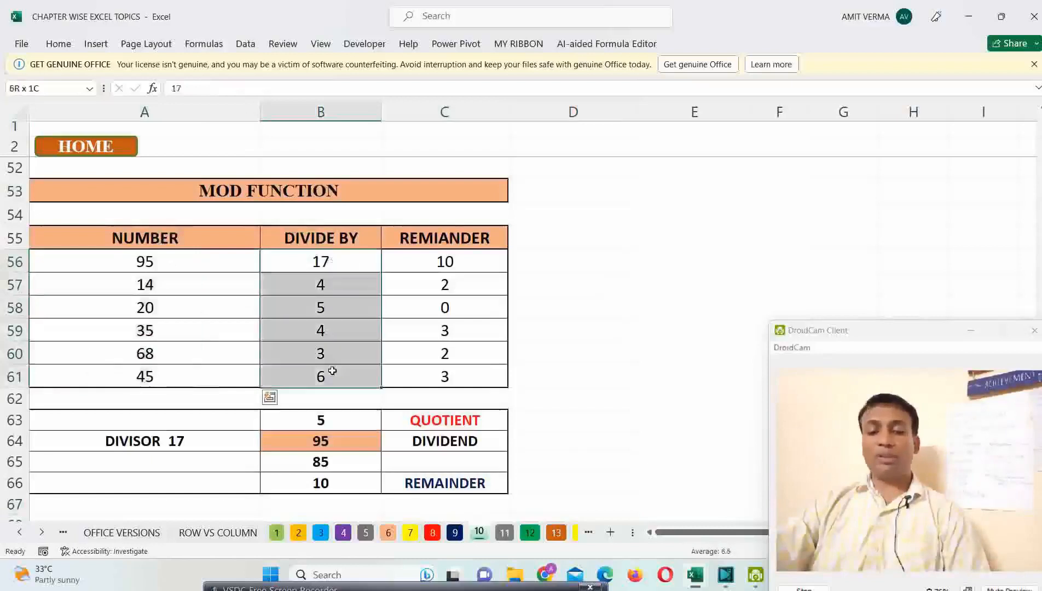
pyautogui.click(458, 260)
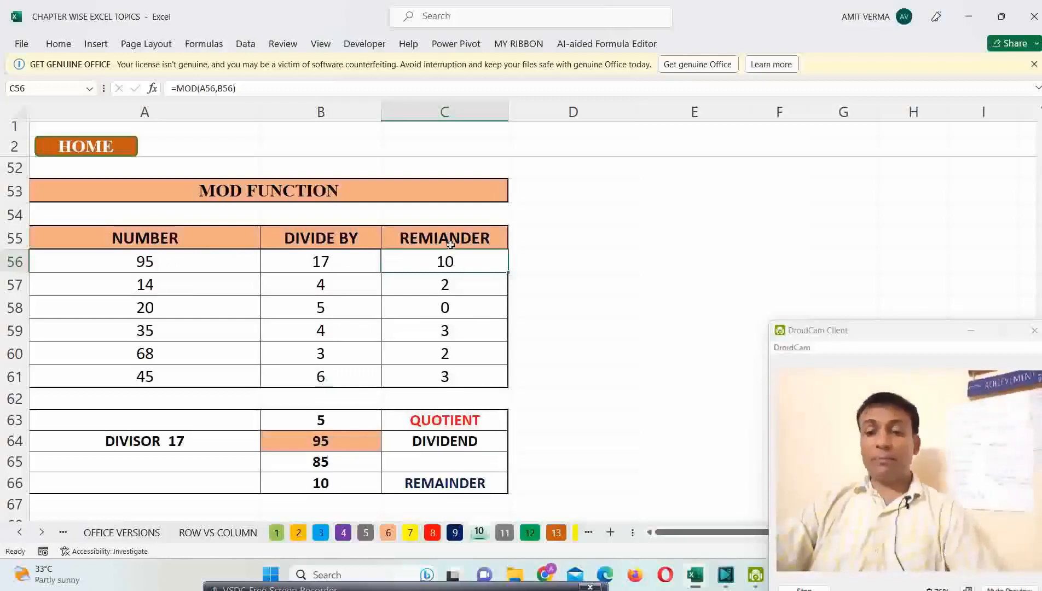
pyautogui.moveTo(448, 263); pyautogui.dragTo(444, 370)
pyautogui.press('Delete')
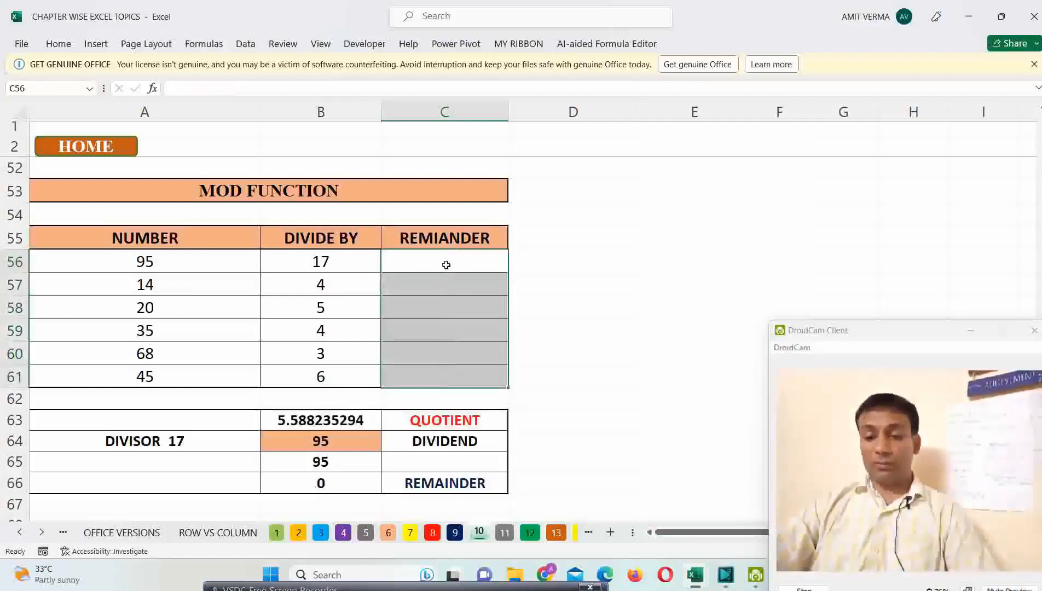
# Step: Enter =MOD(A56,B56) in C56 to calculate the remainder and fill the formula down to C61
pyautogui.click(446, 265)
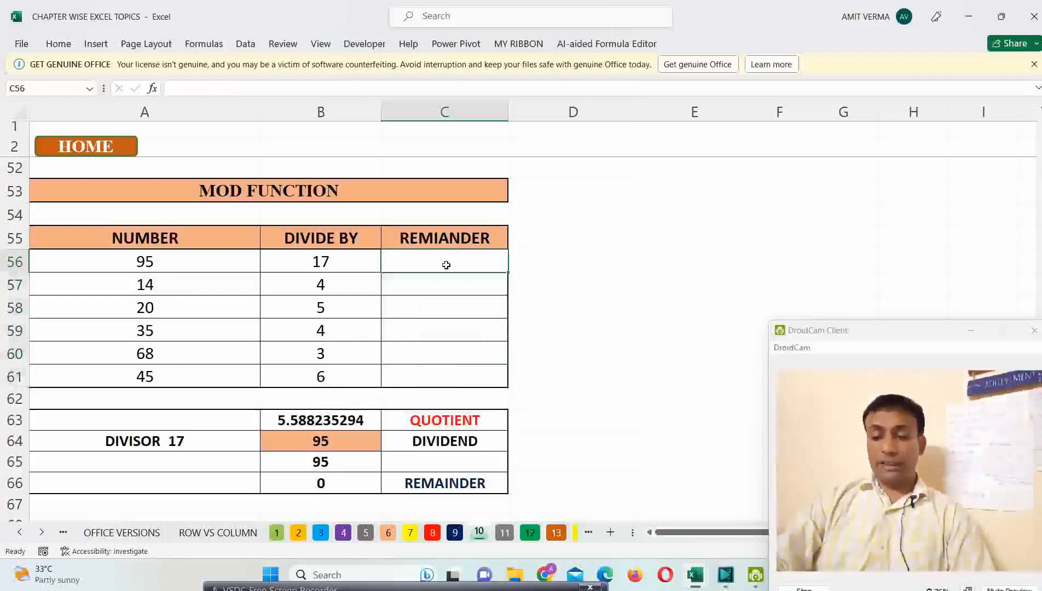
pyautogui.write('=MOD(')
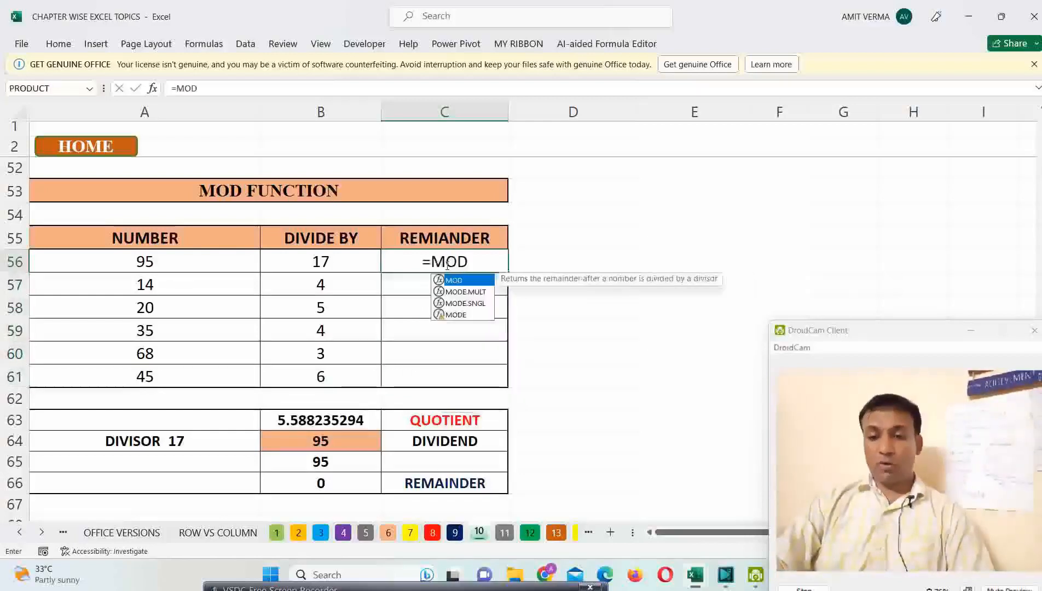
pyautogui.click(180, 268)
pyautogui.write(',')
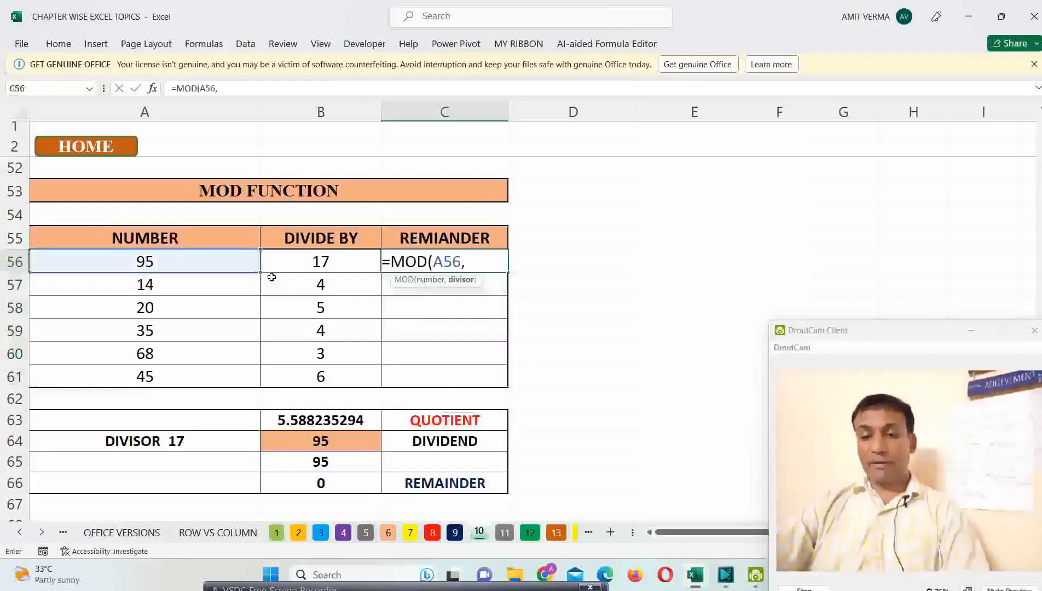
pyautogui.click(303, 260)
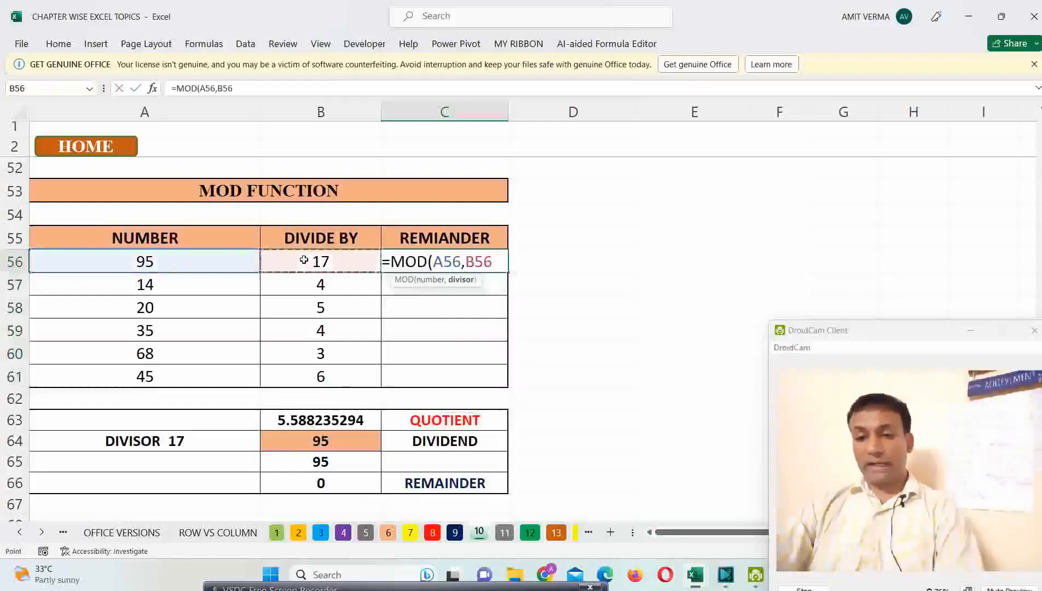
pyautogui.press('Return')
pyautogui.click(475, 267)
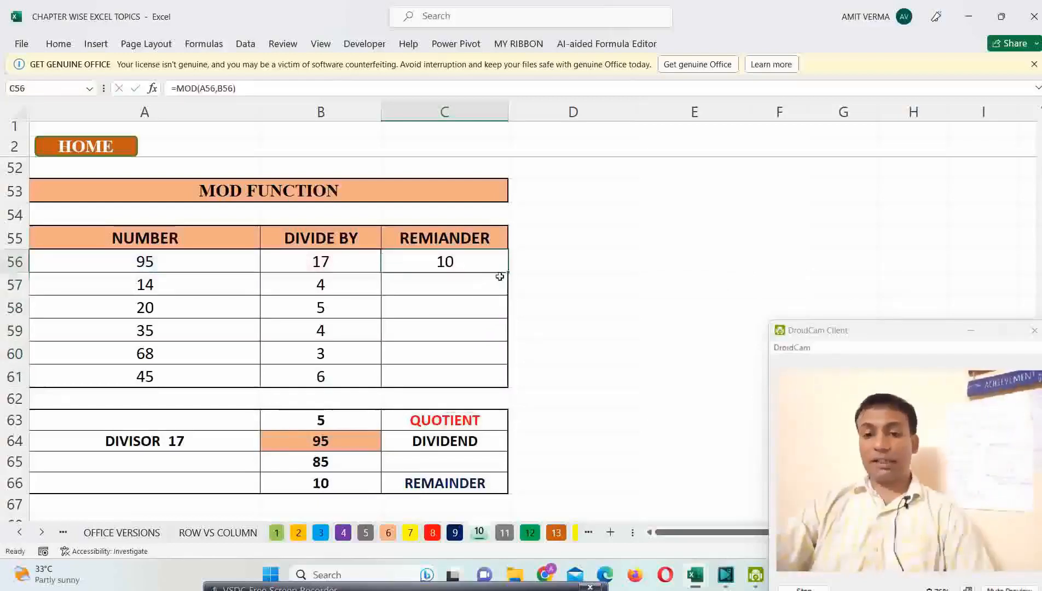
pyautogui.moveTo(507, 274); pyautogui.dragTo(507, 383)
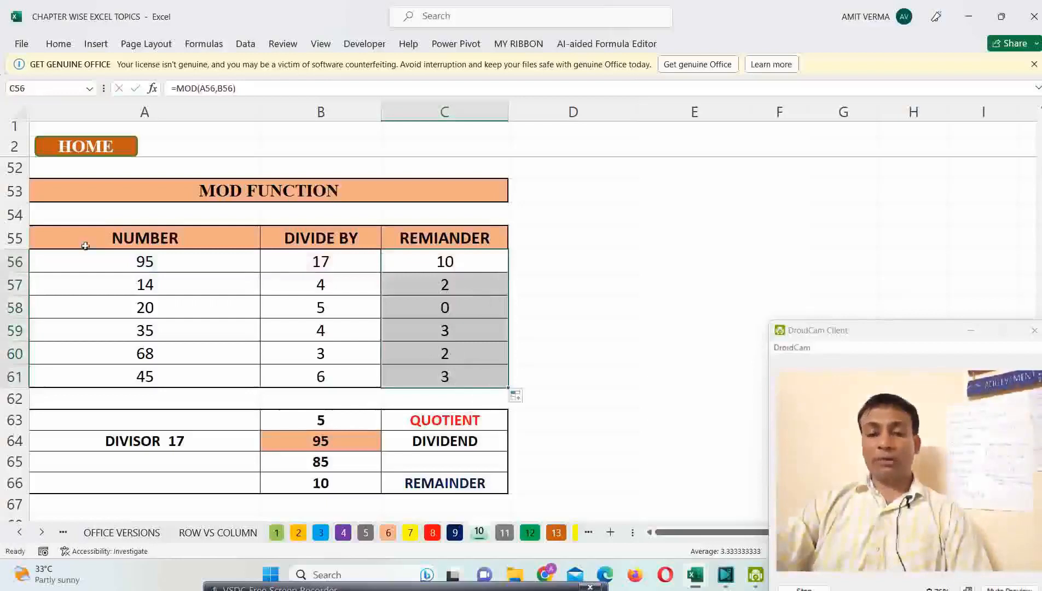
# Step: Test the MOD formula by setting the number in A56 to 90, and set it back to 95
pyautogui.click(145, 261)
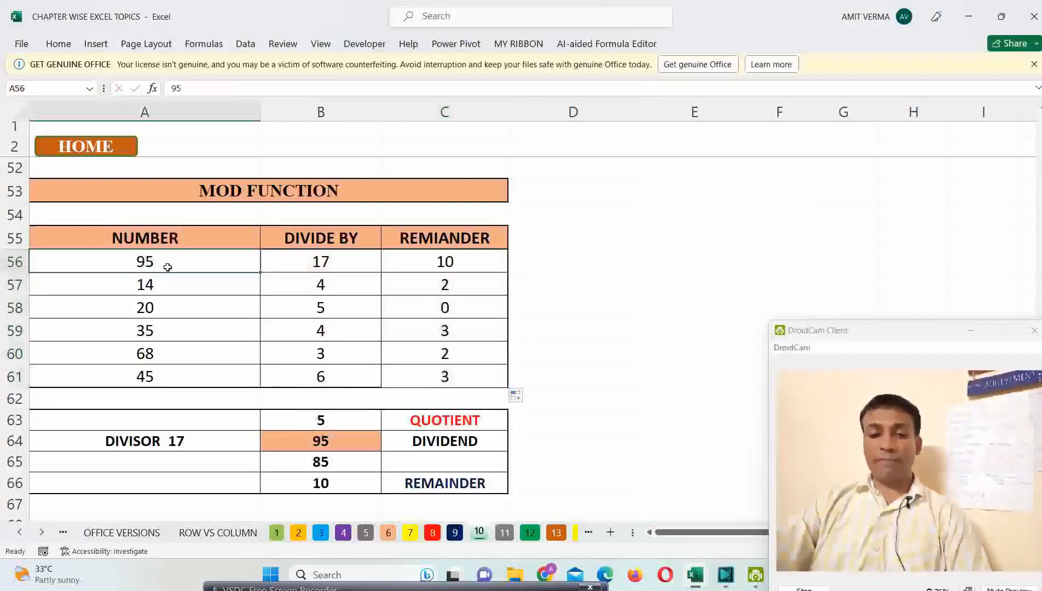
pyautogui.write('90')
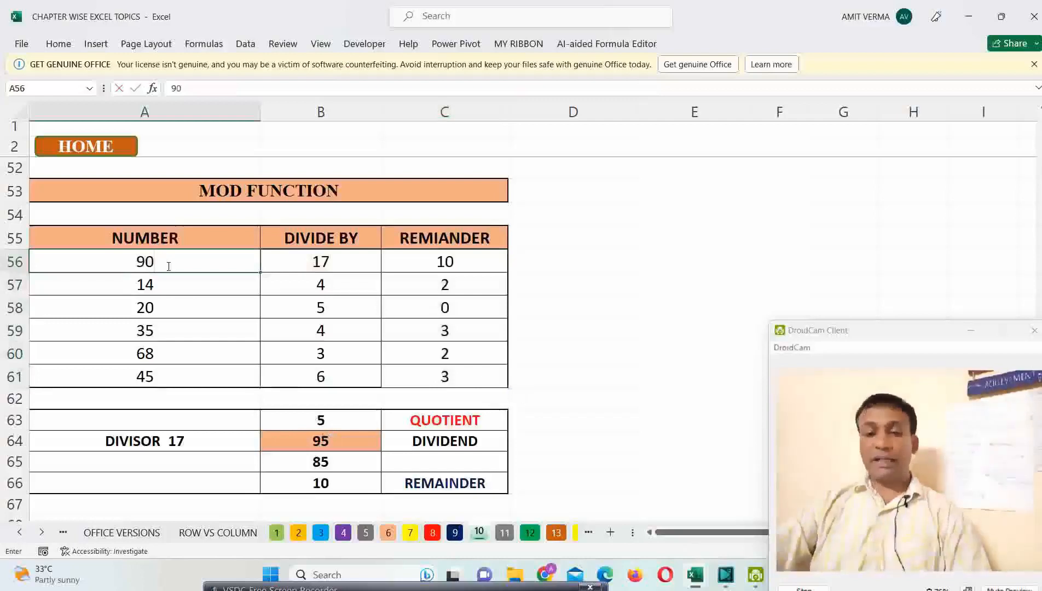
pyautogui.press('Return')
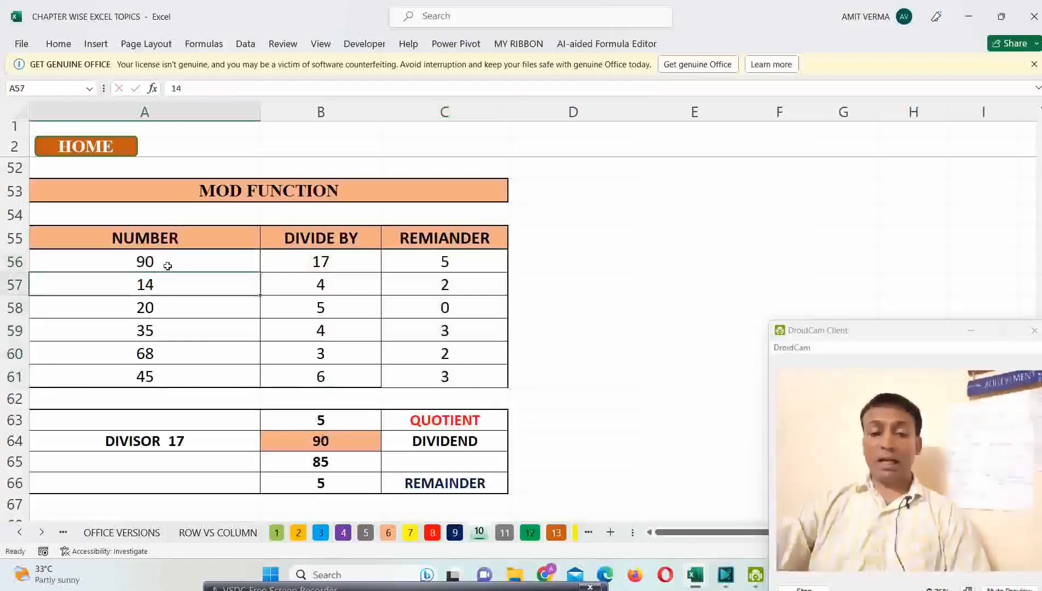
pyautogui.click(168, 266)
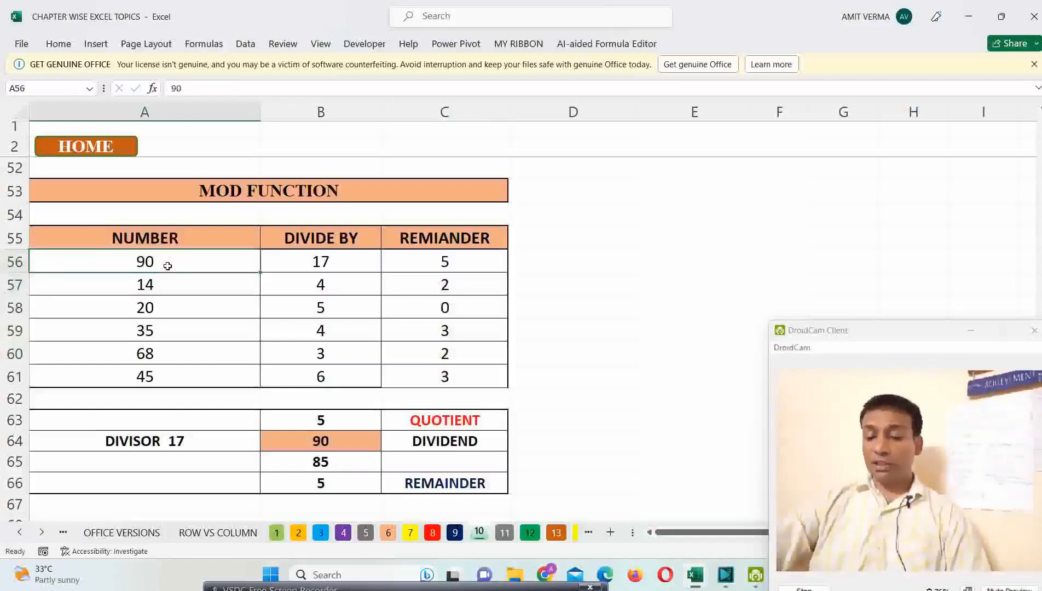
pyautogui.write('95')
pyautogui.press('Return')
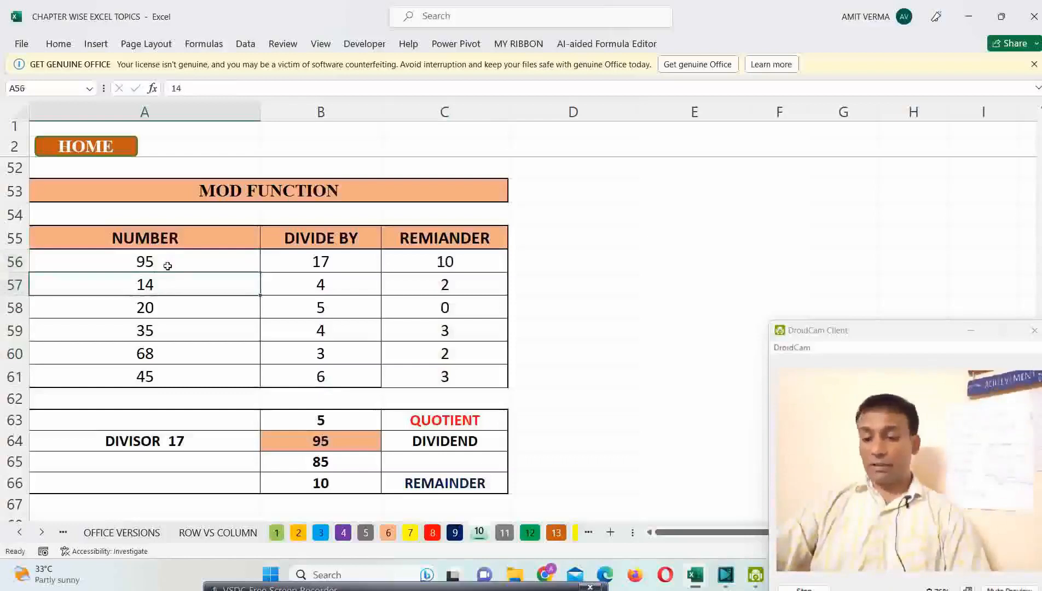
# Step: Test the MOD formula with 90 and 85 as the number in A56, checking remainder cells C56 and B66, and restore 95
pyautogui.click(167, 266)
pyautogui.write('90')
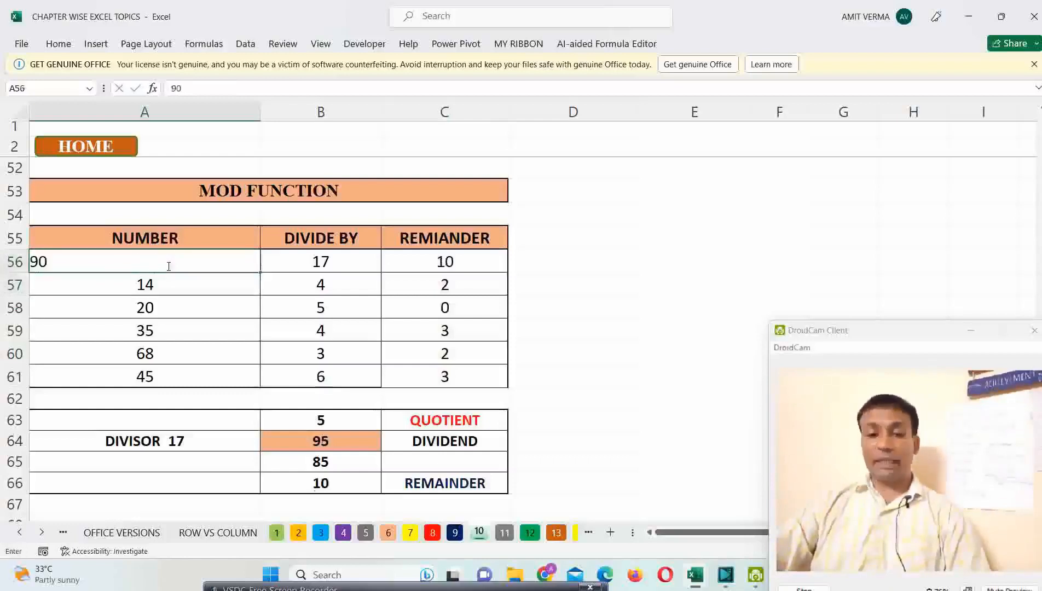
pyautogui.press('Return')
pyautogui.click(167, 266)
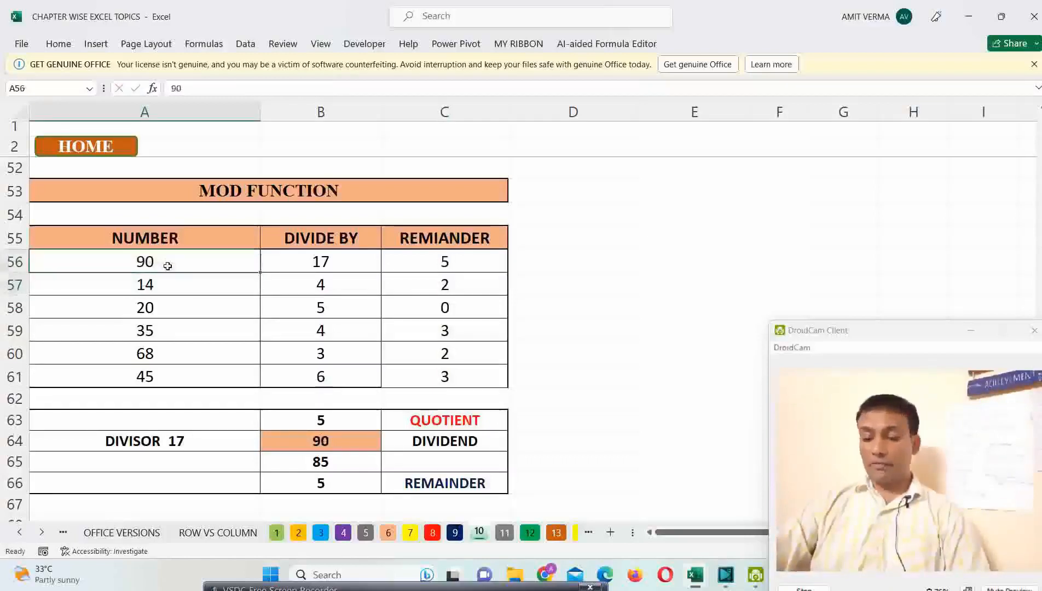
pyautogui.write('85')
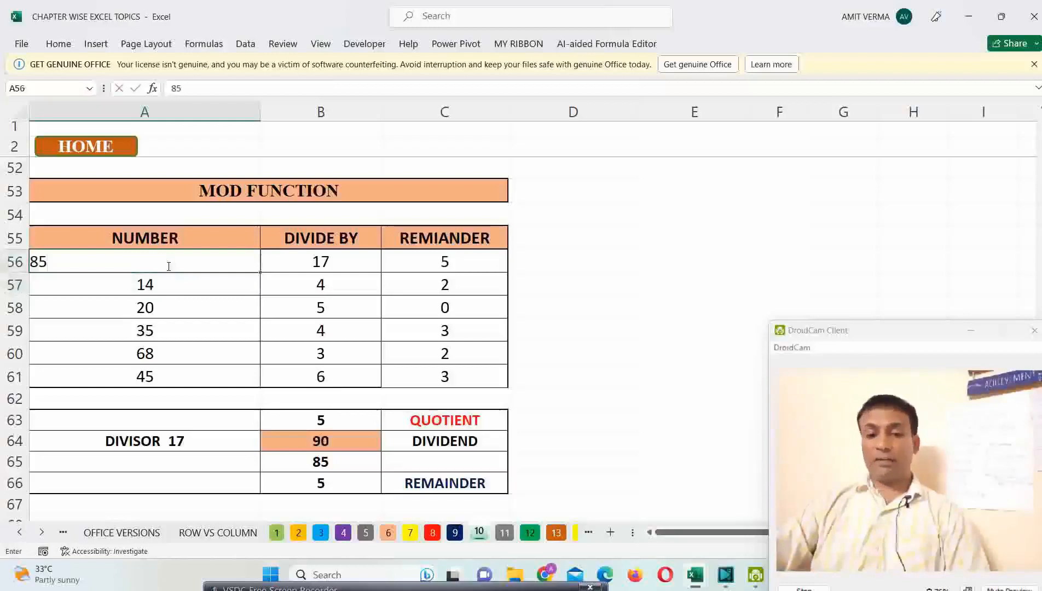
pyautogui.press('Return')
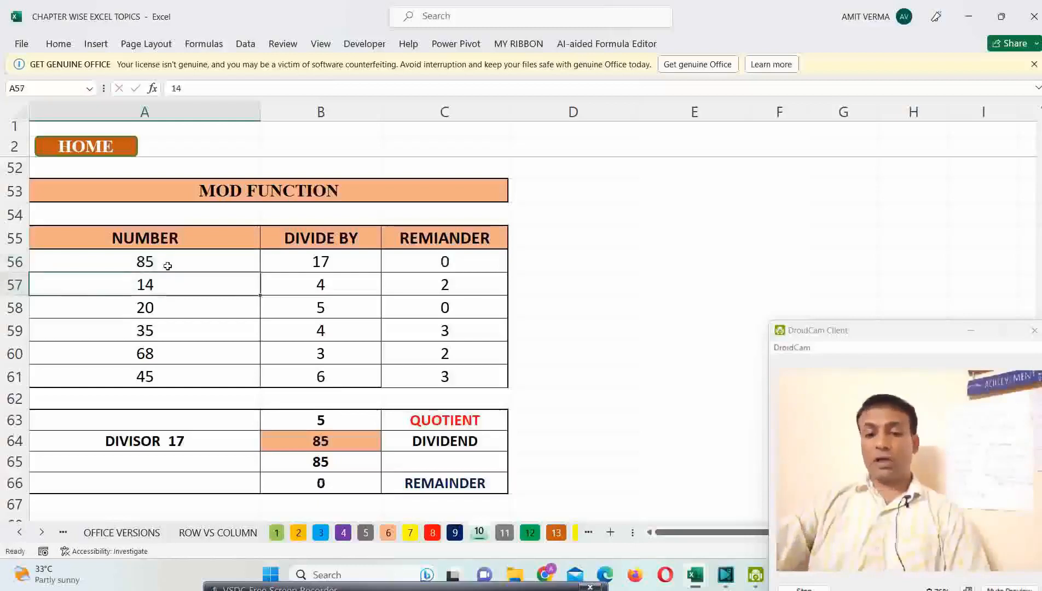
pyautogui.click(454, 269)
pyautogui.click(339, 487)
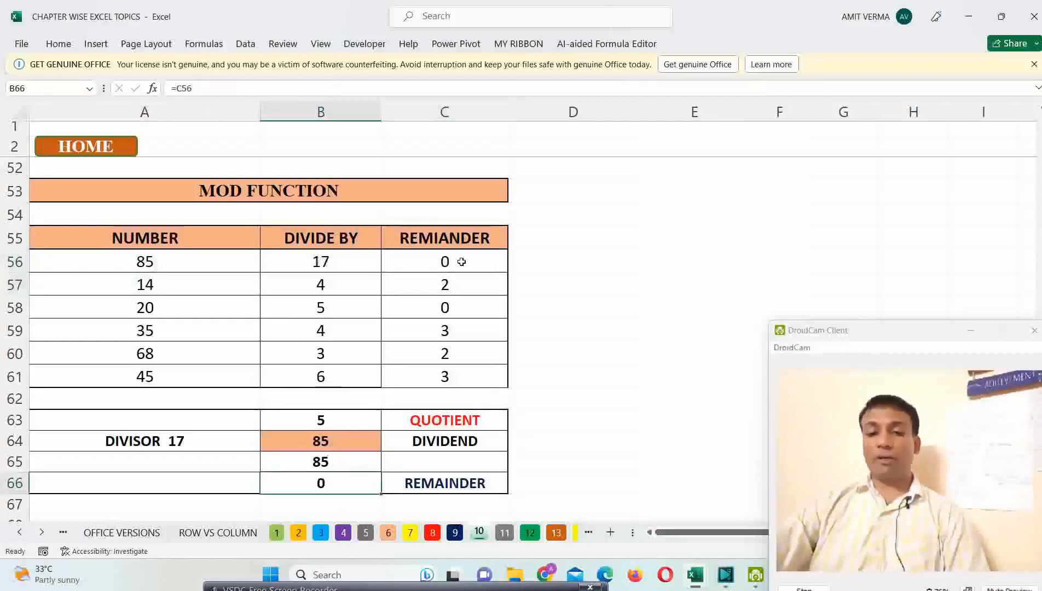
pyautogui.click(210, 257)
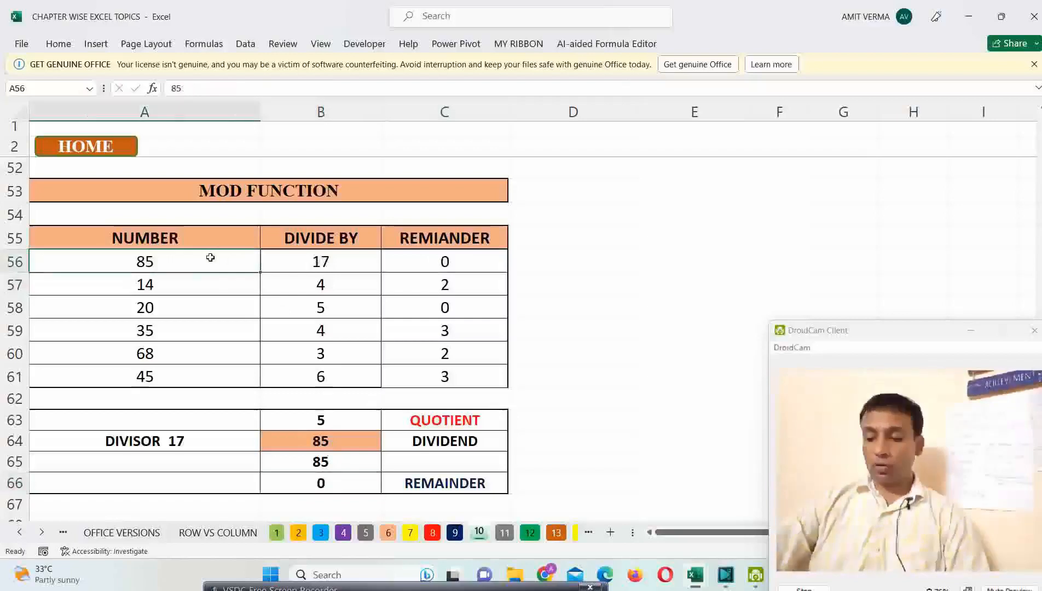
pyautogui.write('95')
pyautogui.press('Return')
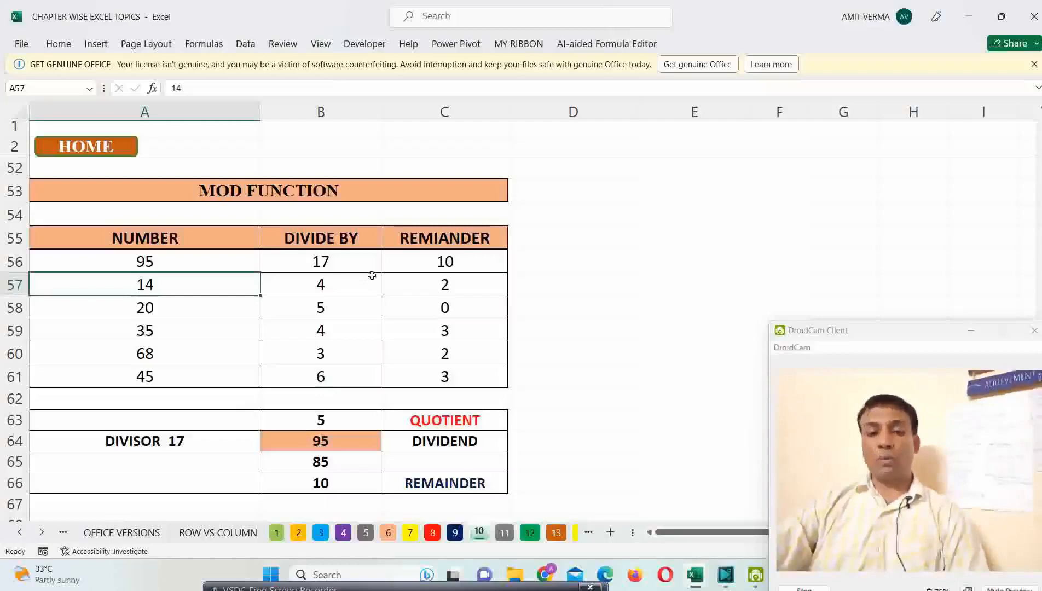
# Step: Go to the FACT FUNCTION table and clear the factorial formulas in B73:B78
pyautogui.scroll(-4, 372, 275)
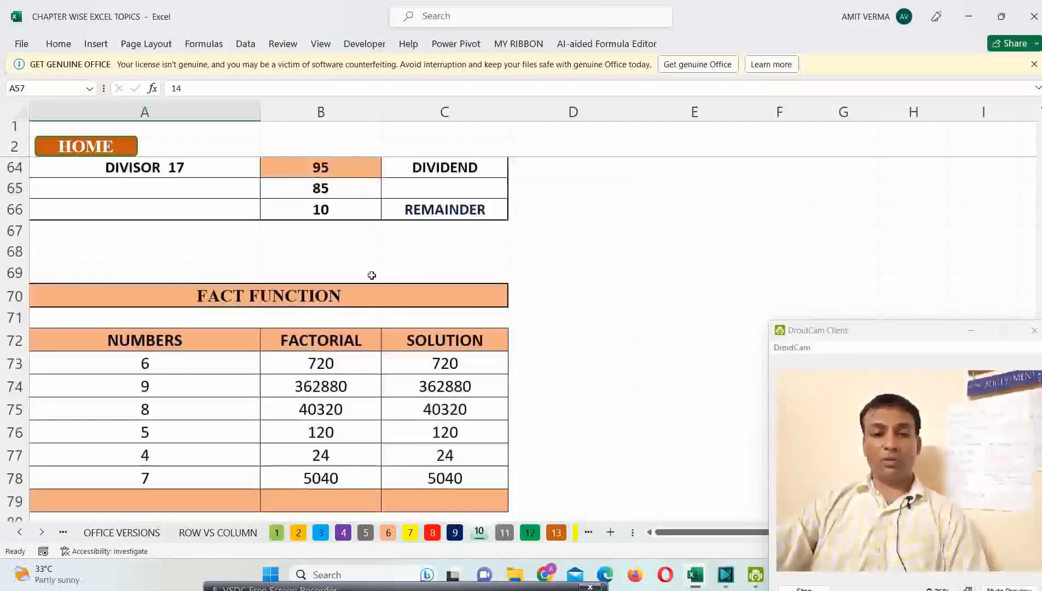
pyautogui.scroll(-2, 372, 275)
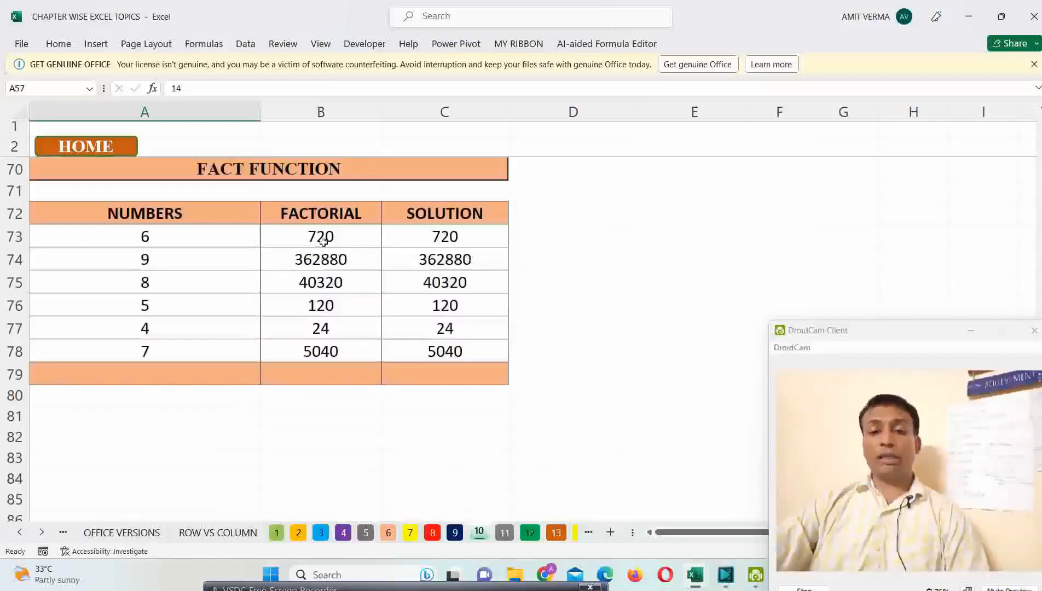
pyautogui.moveTo(323, 240); pyautogui.dragTo(332, 342)
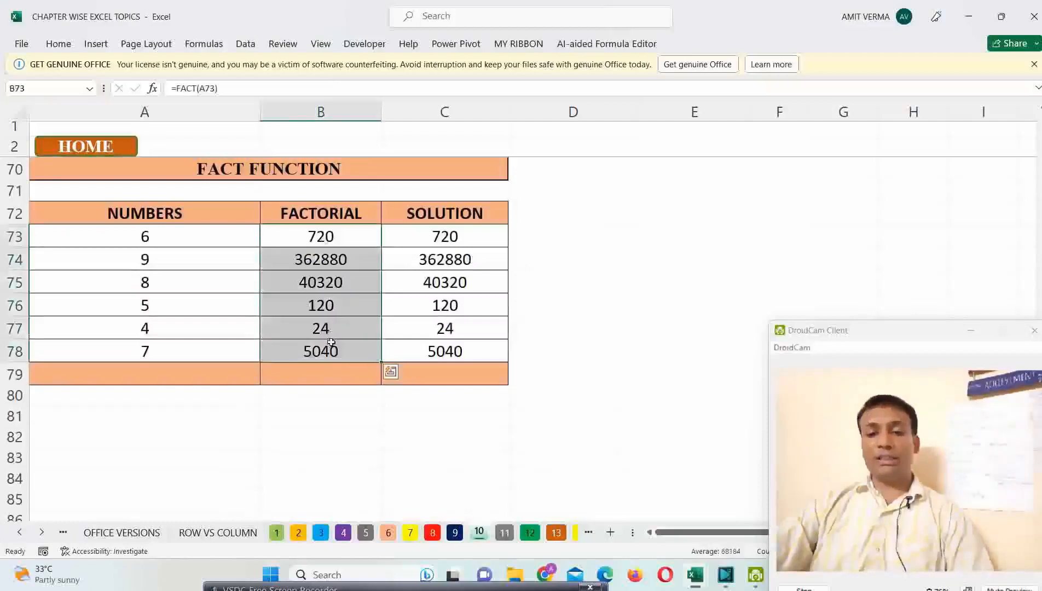
pyautogui.press('Delete')
# Step: Enter =FACT(A73) in B73 to calculate the factorial and fill the formula down to B78
pyautogui.click(317, 243)
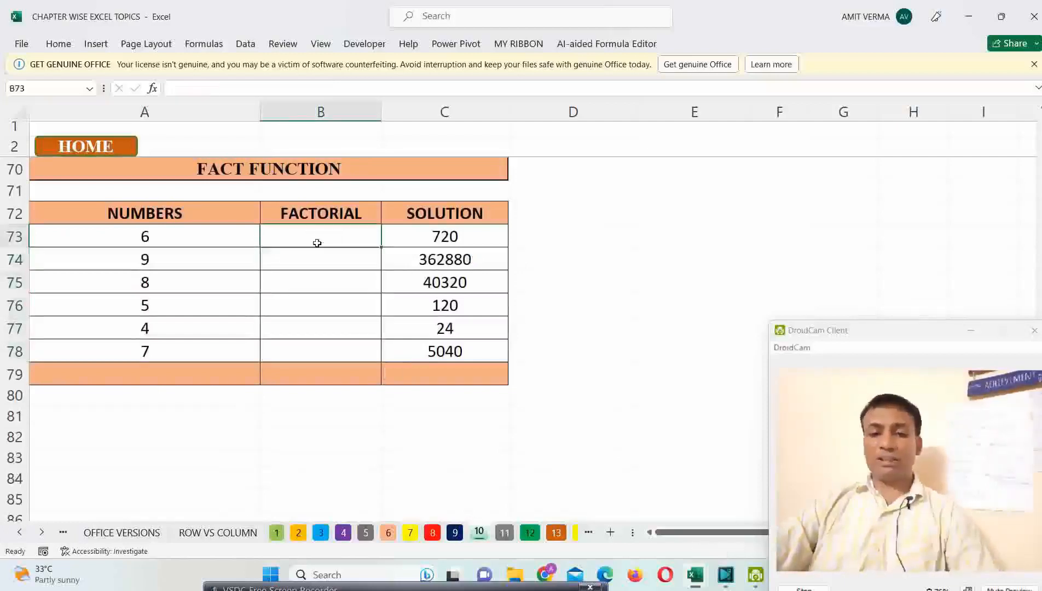
pyautogui.write('=FACT')
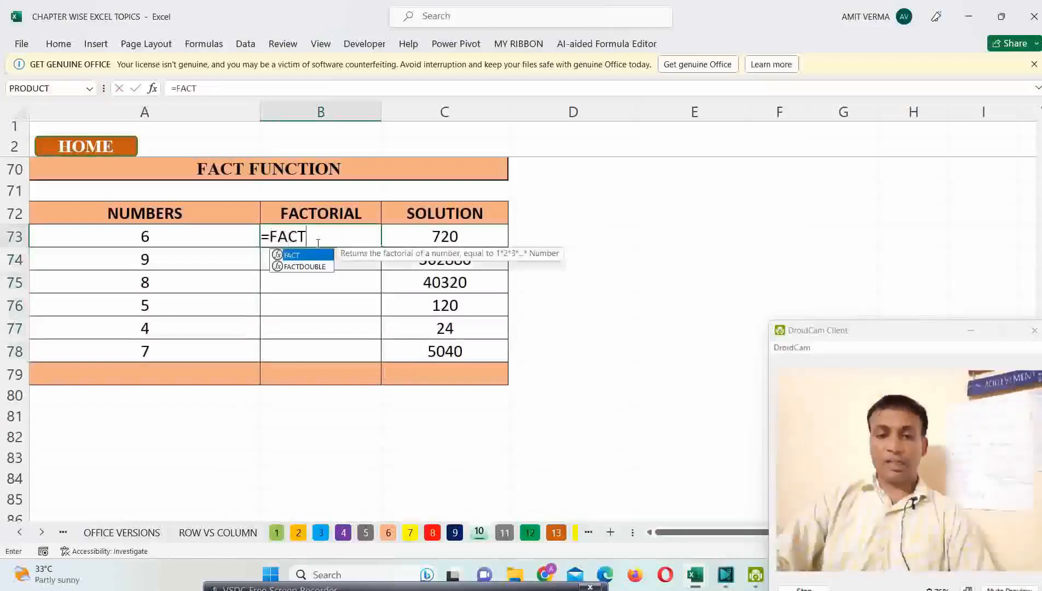
pyautogui.write('(')
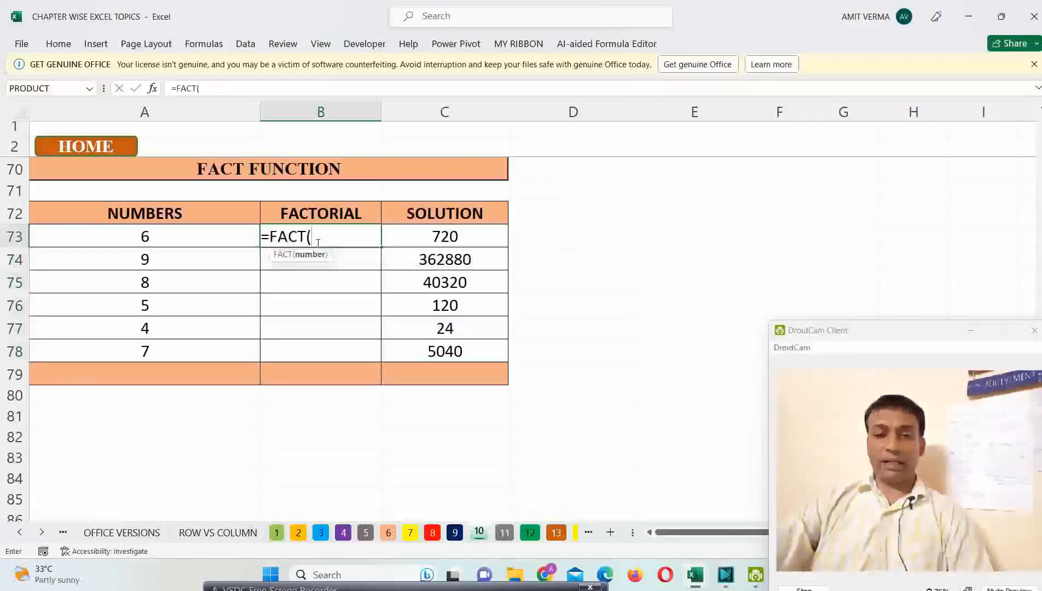
pyautogui.click(170, 243)
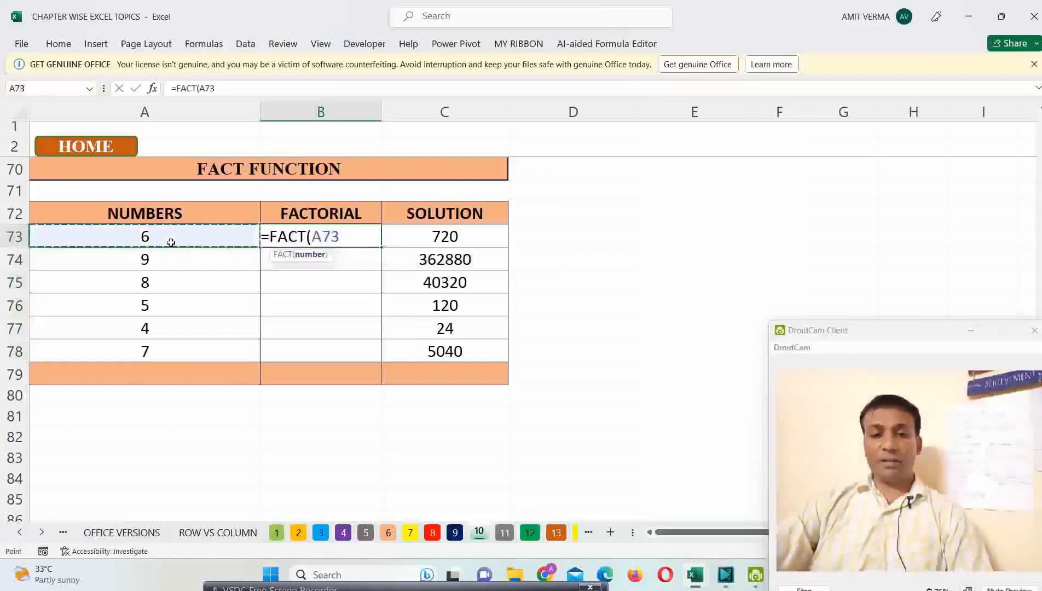
pyautogui.press('Return')
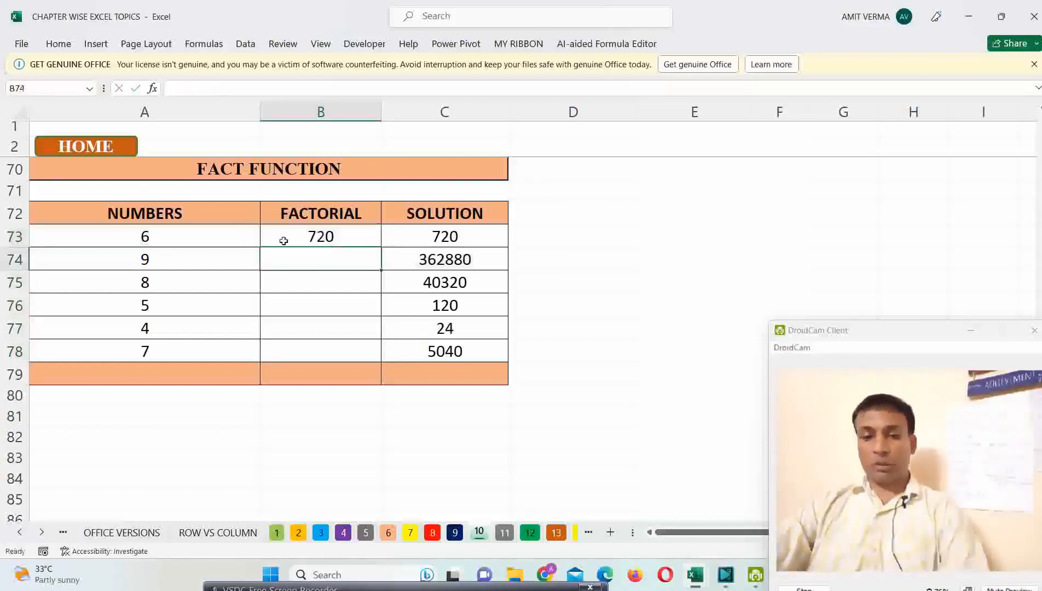
pyautogui.click(351, 241)
pyautogui.moveTo(360, 244); pyautogui.dragTo(346, 352)
pyautogui.hotkey('ctrl', 'd')
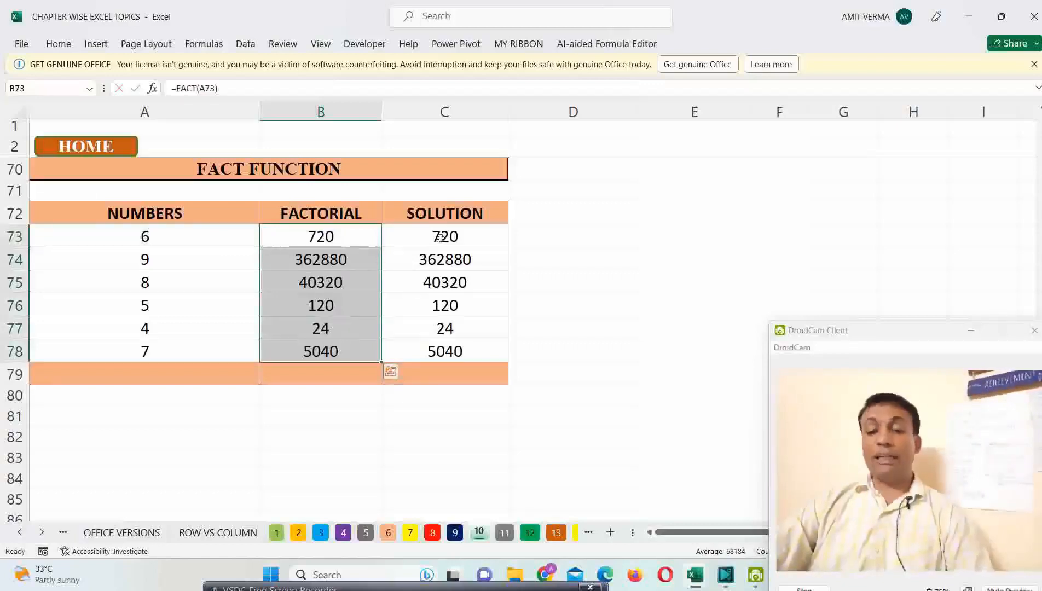
# Step: Clear the SOLUTION cells C73:C78 and widen column C to make room for the written-out multiplications
pyautogui.moveTo(440, 237); pyautogui.dragTo(439, 349)
pyautogui.press('Delete')
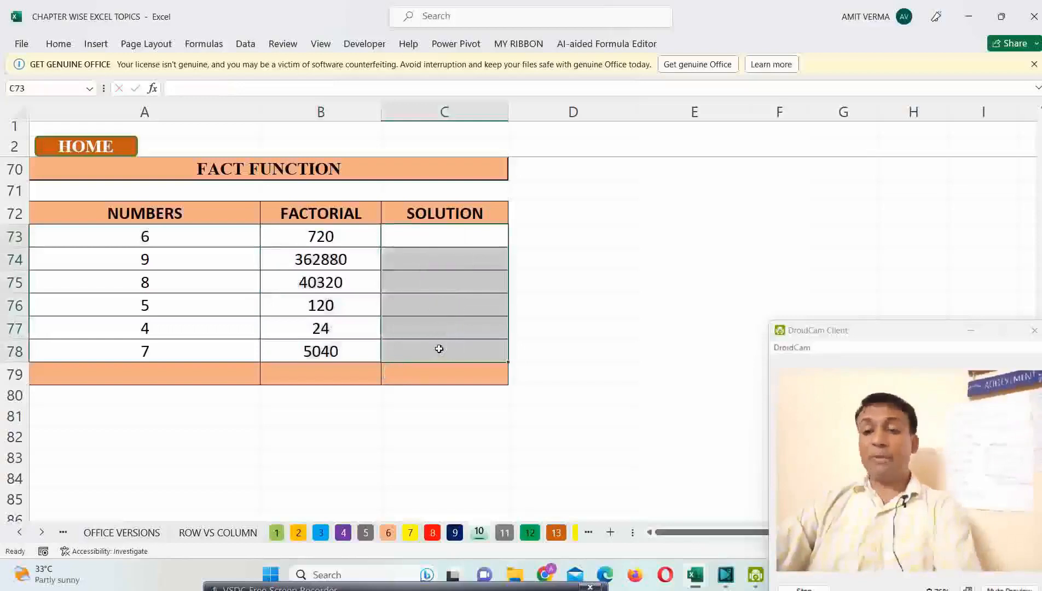
pyautogui.click(171, 240)
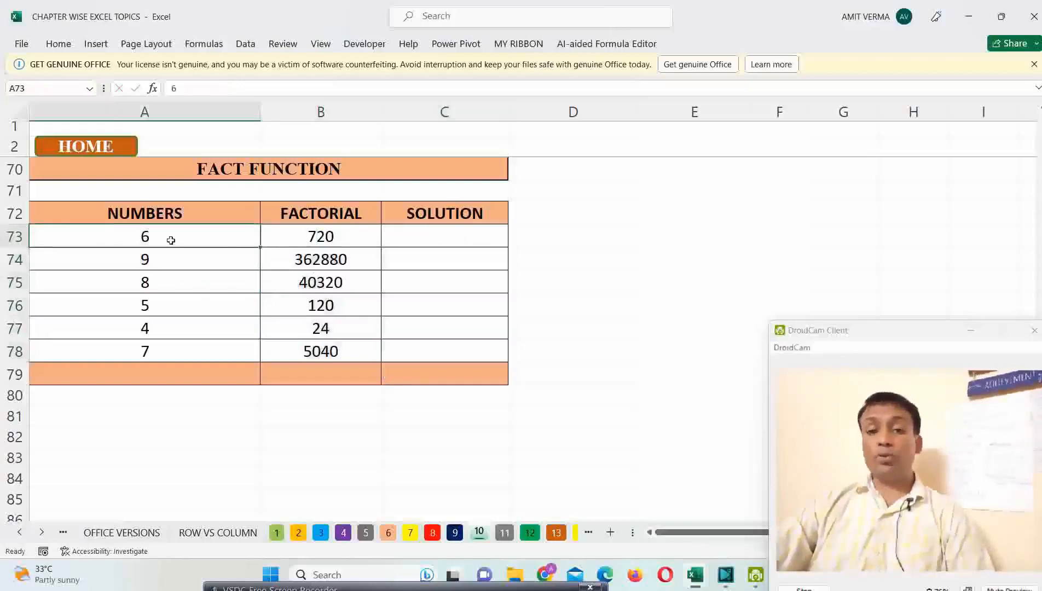
pyautogui.click(434, 239)
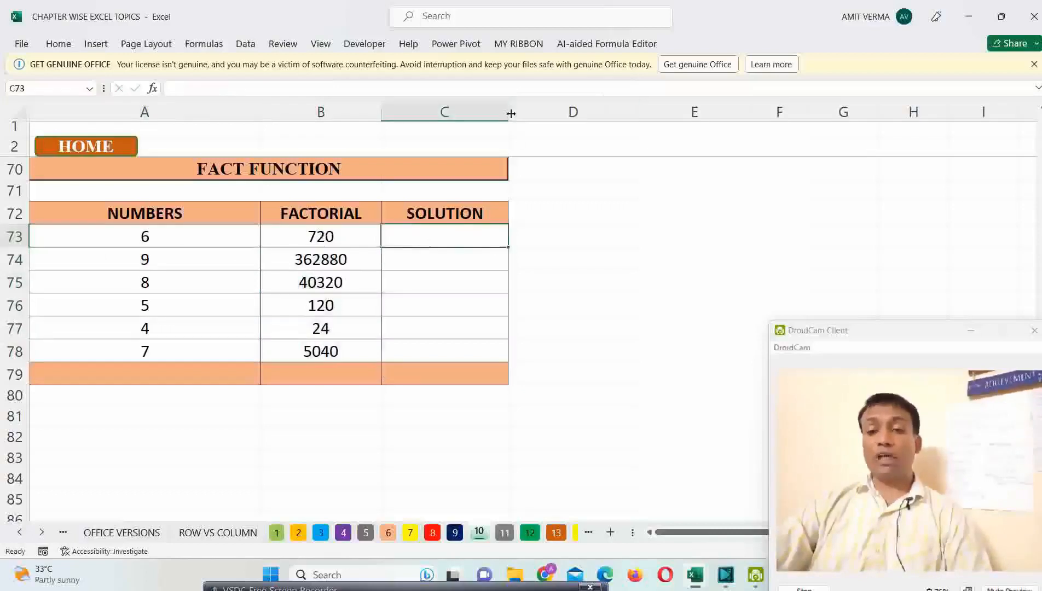
pyautogui.moveTo(511, 113); pyautogui.dragTo(613, 113)
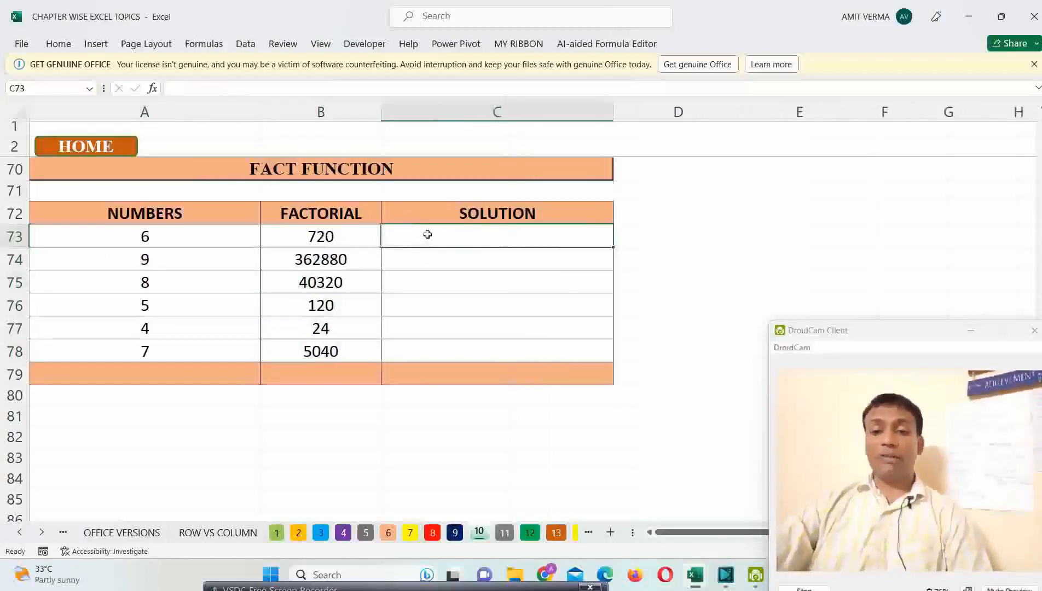
# Step: Enter =6*5*4*3*2*1 in C73 to work out the factorial of 6 by multiplication
pyautogui.write('=')
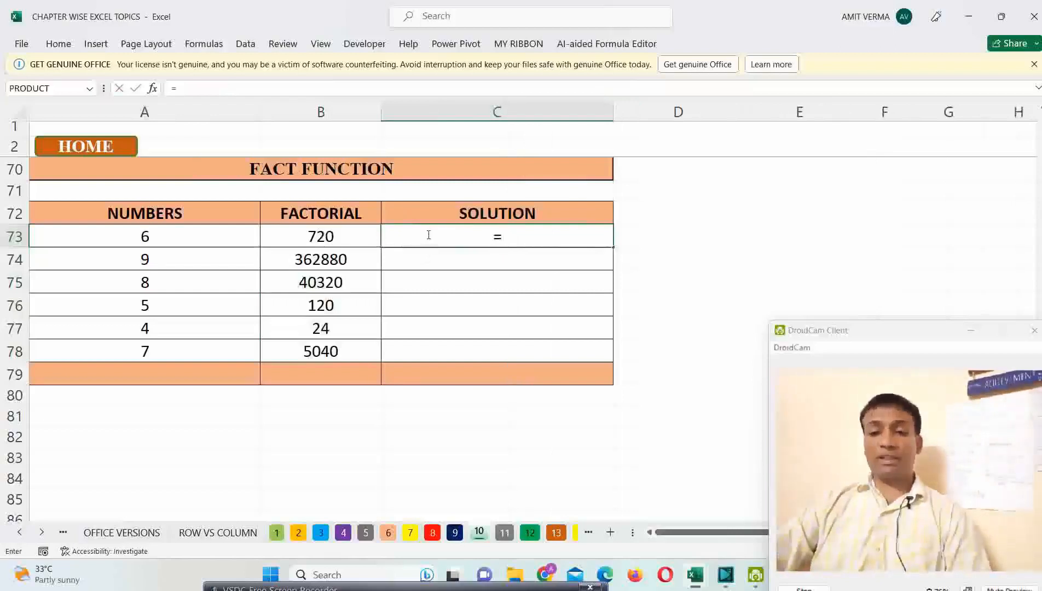
pyautogui.write('6*')
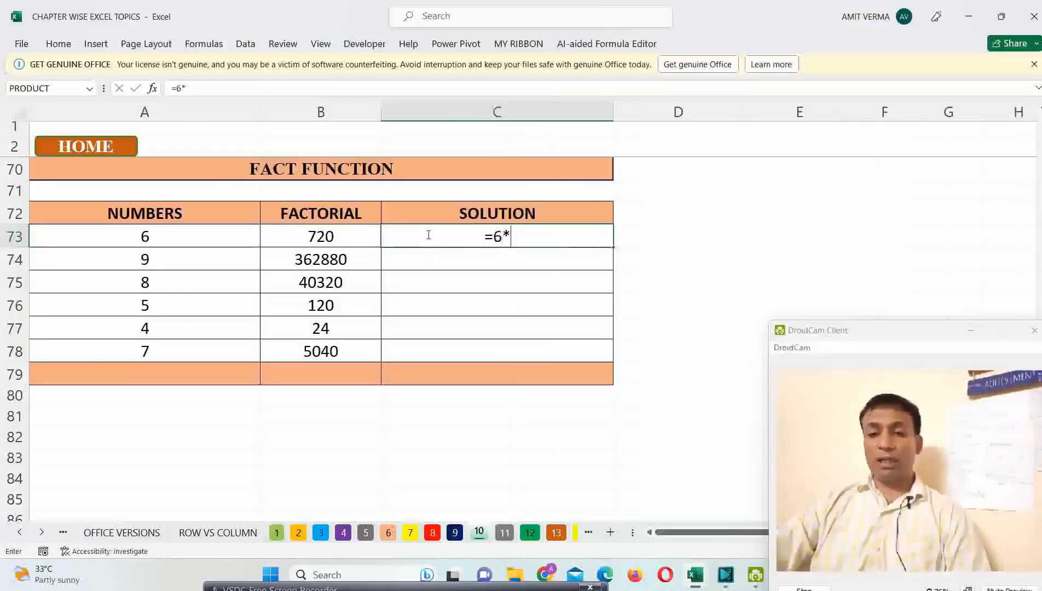
pyautogui.write('5*4')
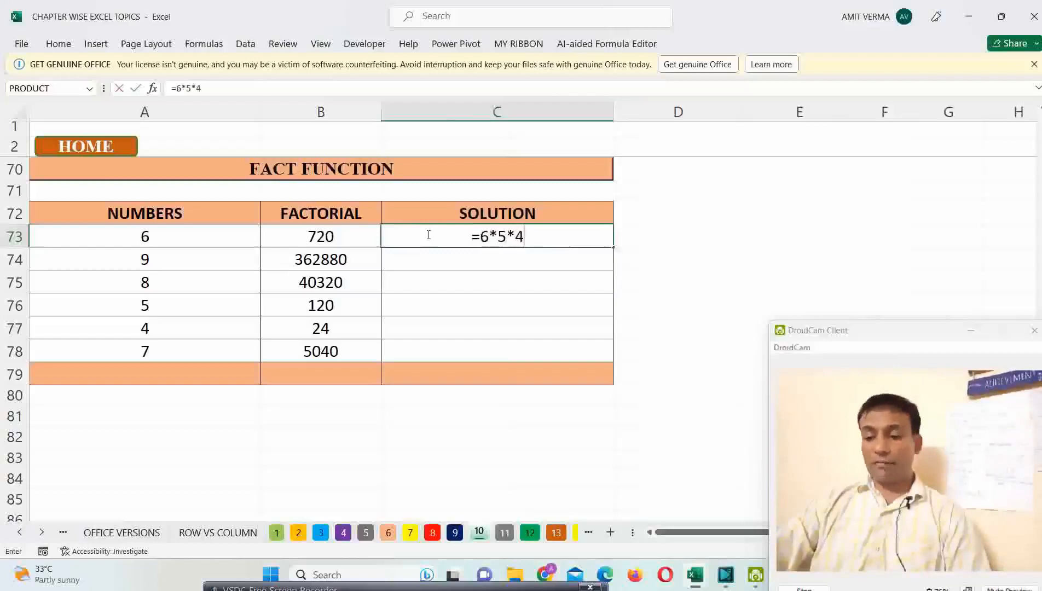
pyautogui.write('*3*')
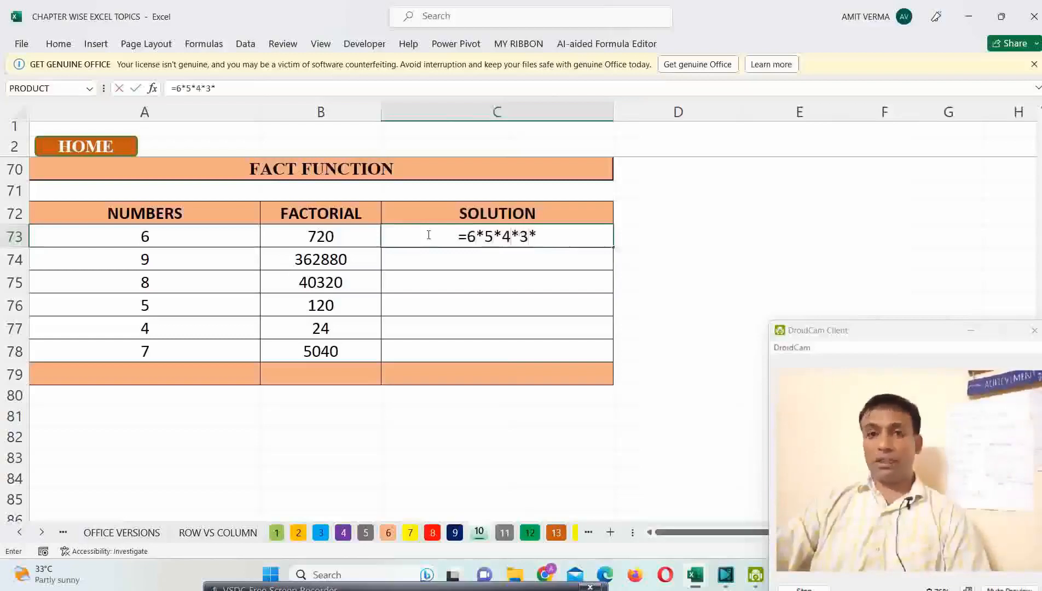
pyautogui.write('2*1')
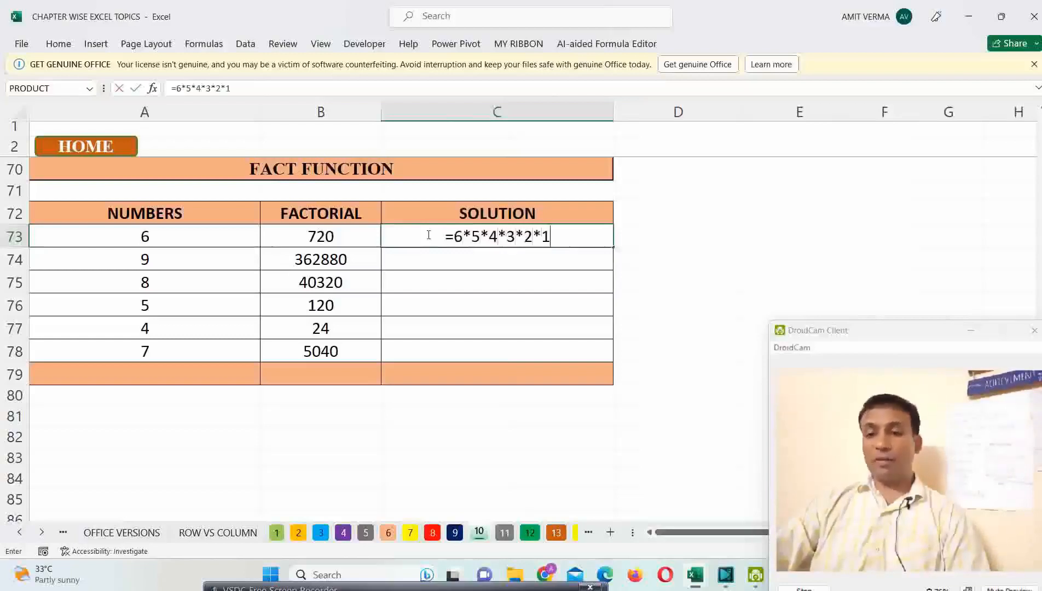
pyautogui.hotkey('ctrl', 'Return')
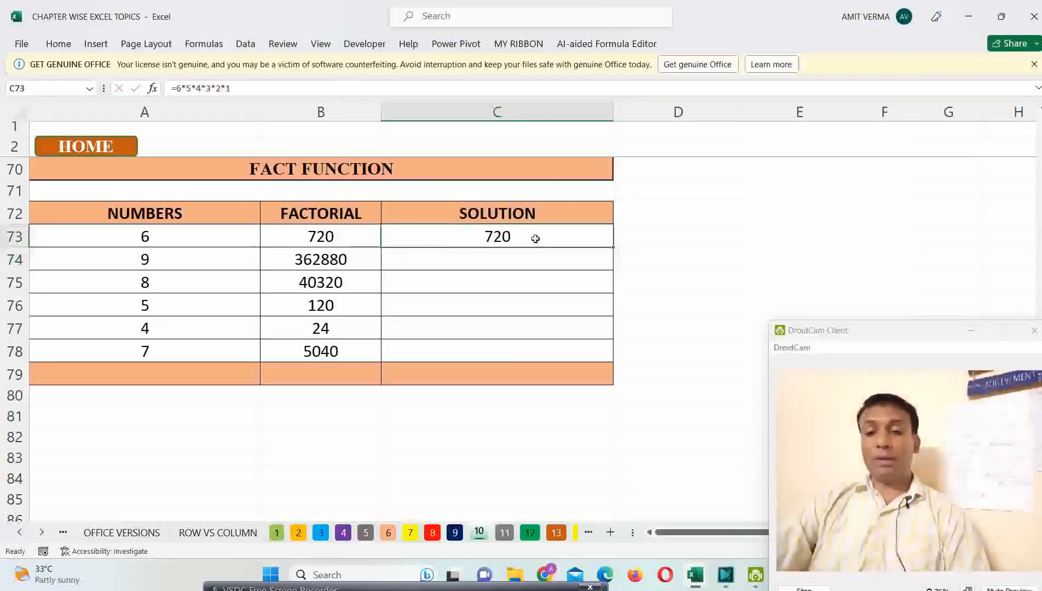
# Step: Enter =9*8*7*6*5*4*3*2*1 in C74 to work out the factorial of 9 by multiplication
pyautogui.click(514, 261)
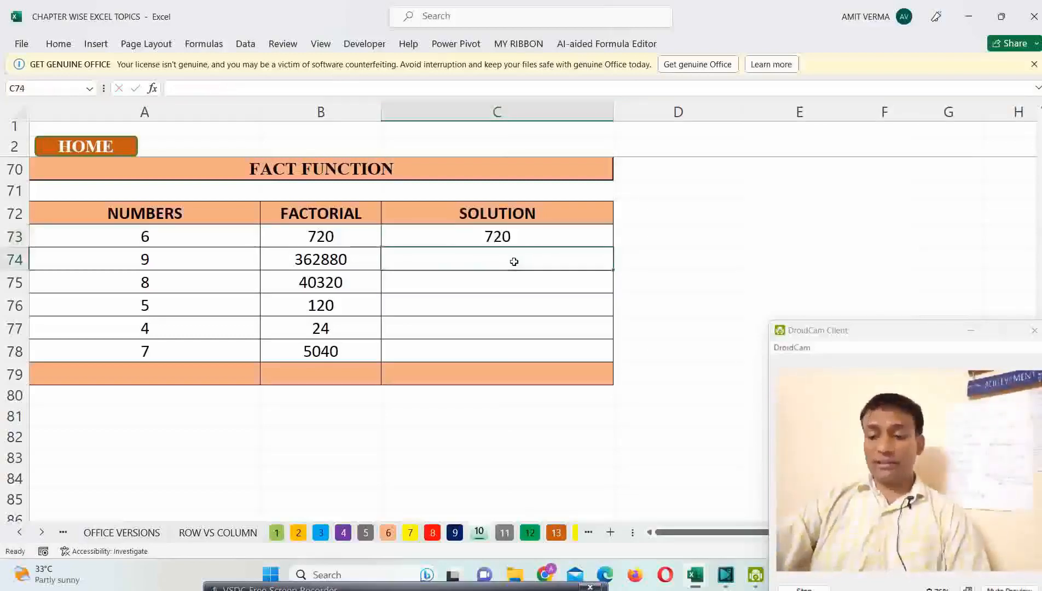
pyautogui.write('=')
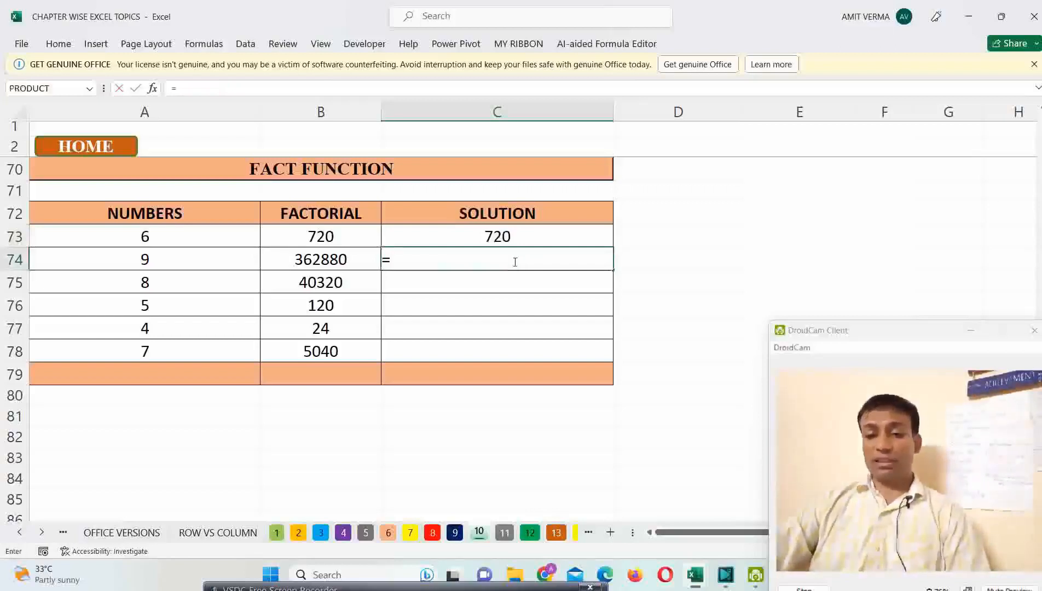
pyautogui.write('9*')
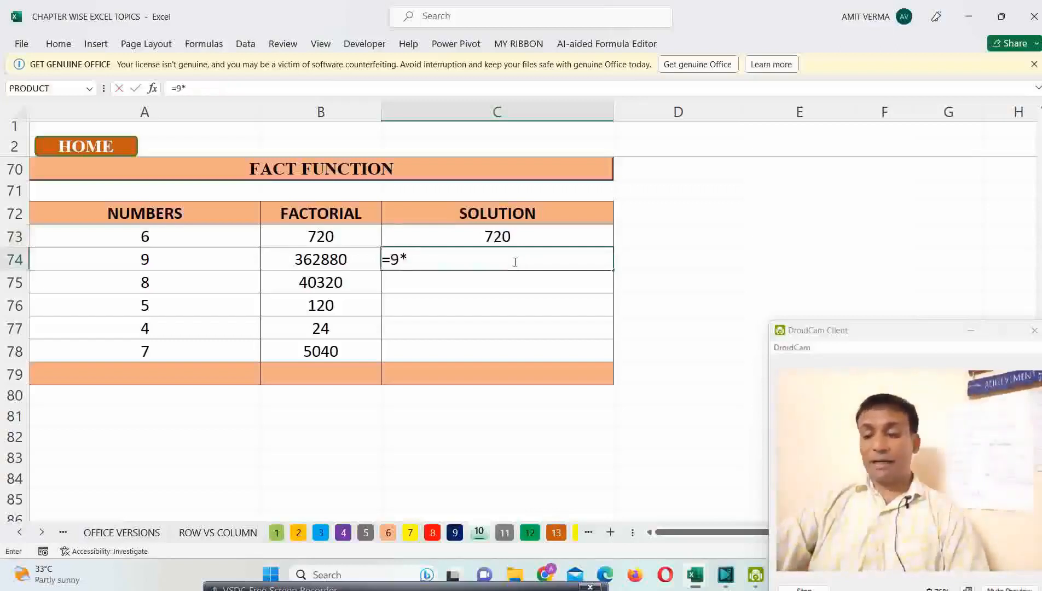
pyautogui.write('8*7')
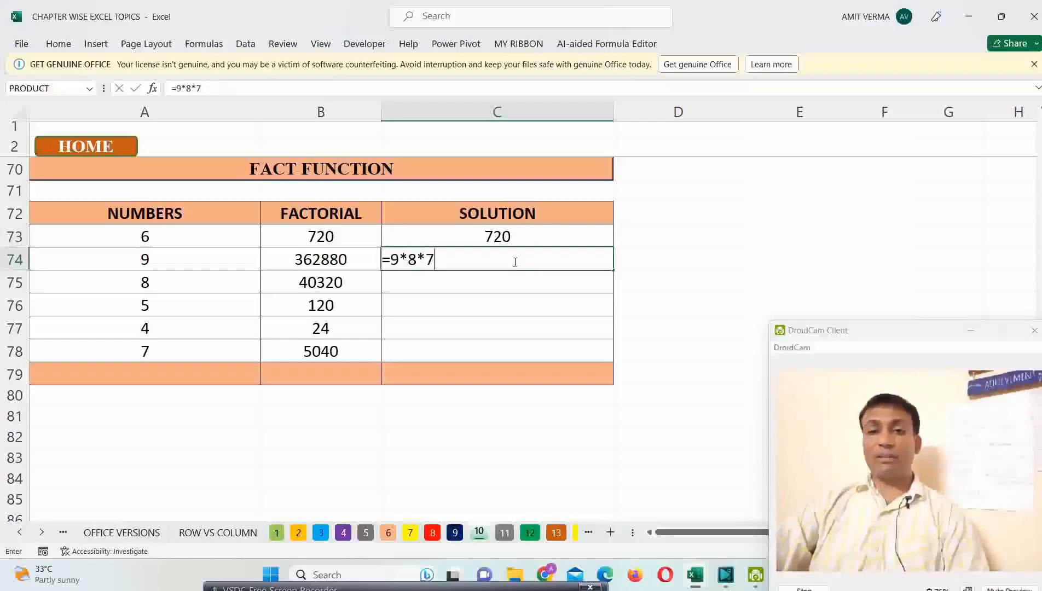
pyautogui.write('*6*5')
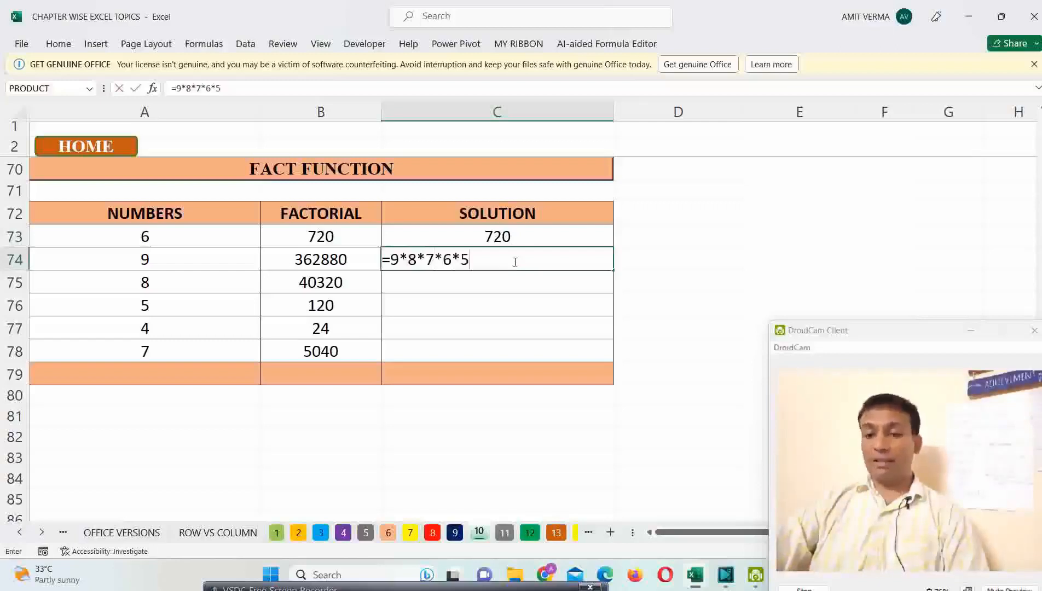
pyautogui.write('*4*')
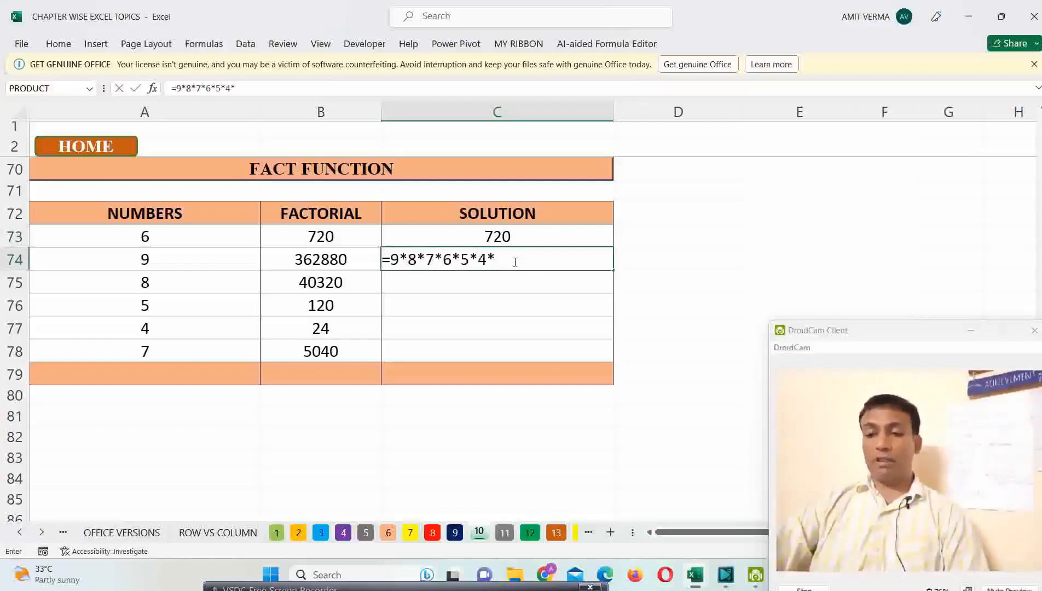
pyautogui.write('3*2*')
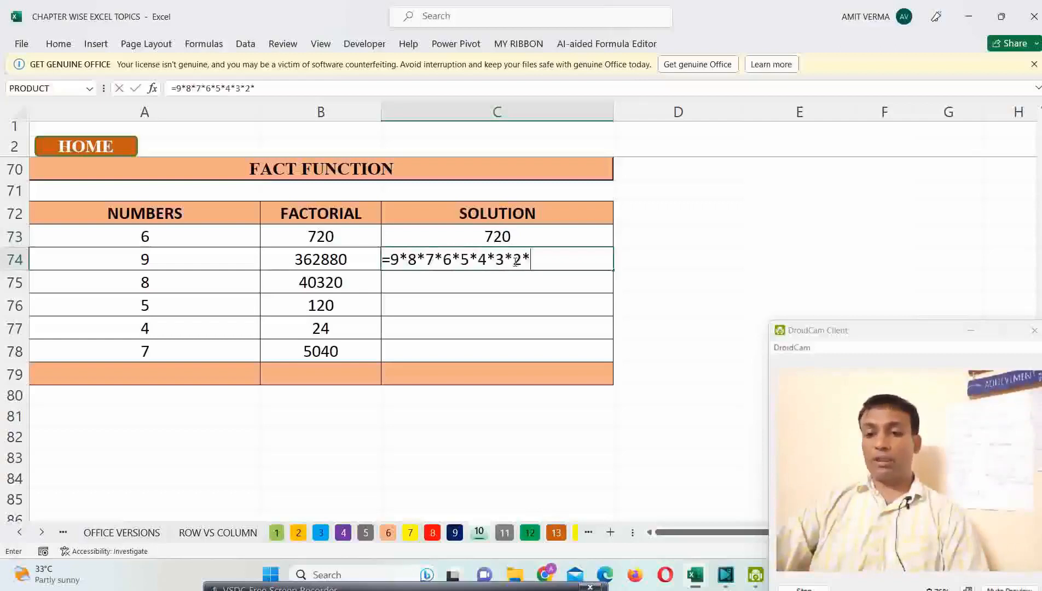
pyautogui.write('1')
pyautogui.press('Return')
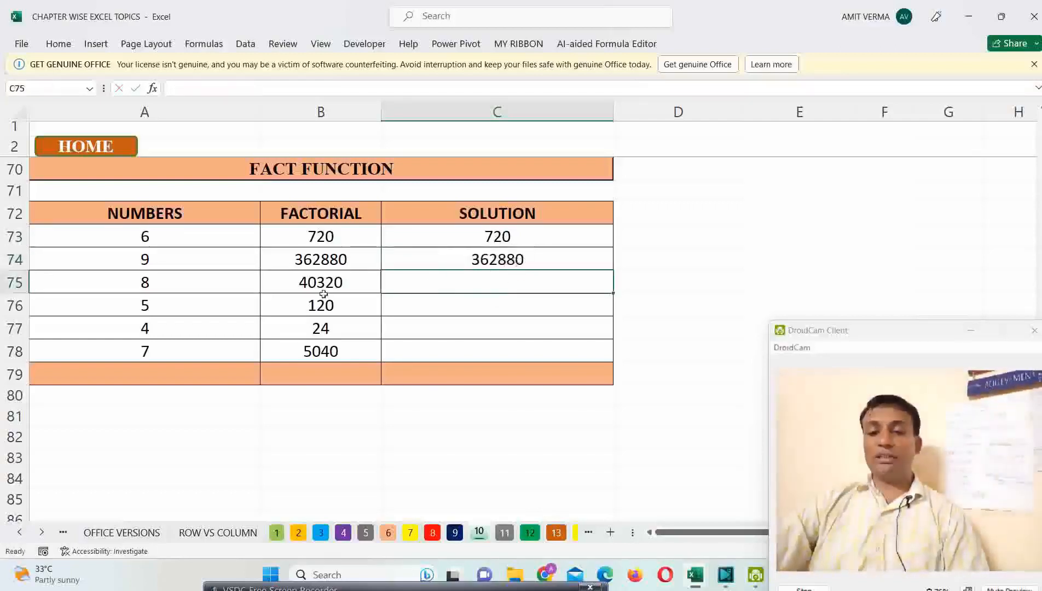
# Step: Compare the FACT formula in B73 with the written-out multiplication in C73
pyautogui.moveTo(500, 284); pyautogui.dragTo(500, 351)
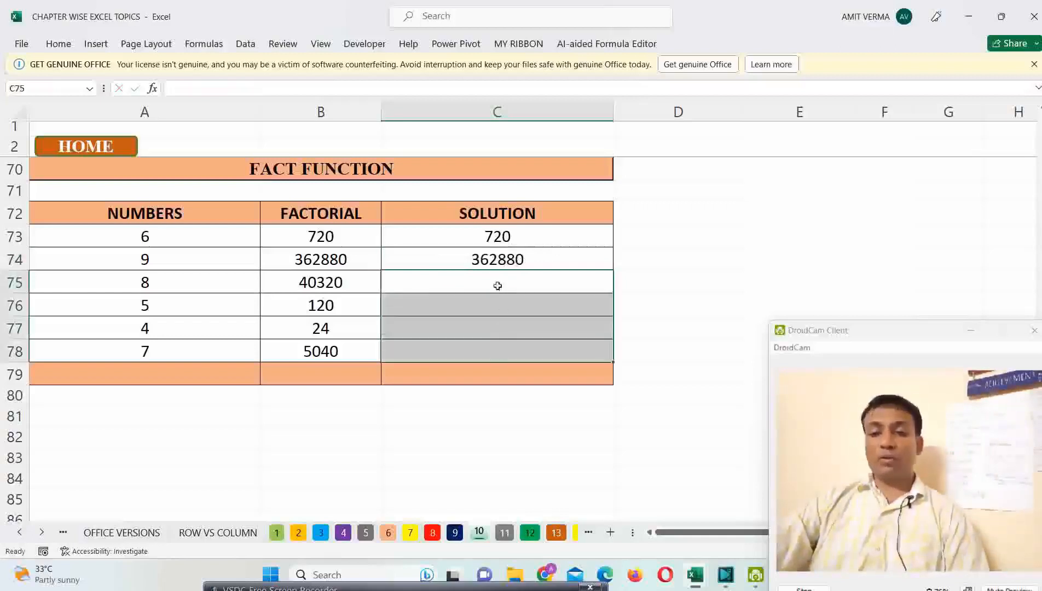
pyautogui.moveTo(175, 240); pyautogui.dragTo(163, 346)
pyautogui.press('Right')
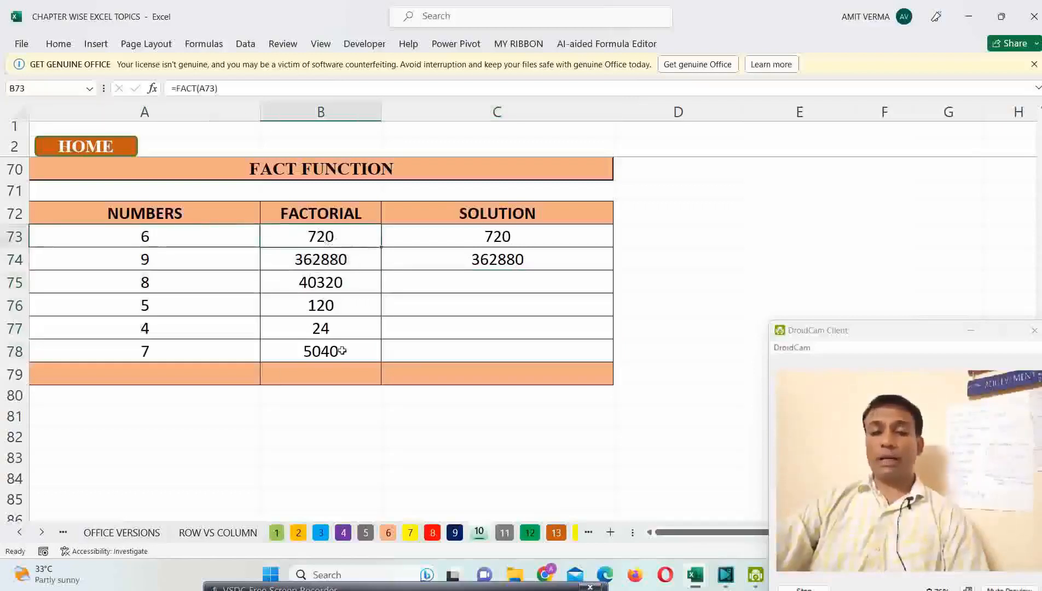
pyautogui.click(523, 234)
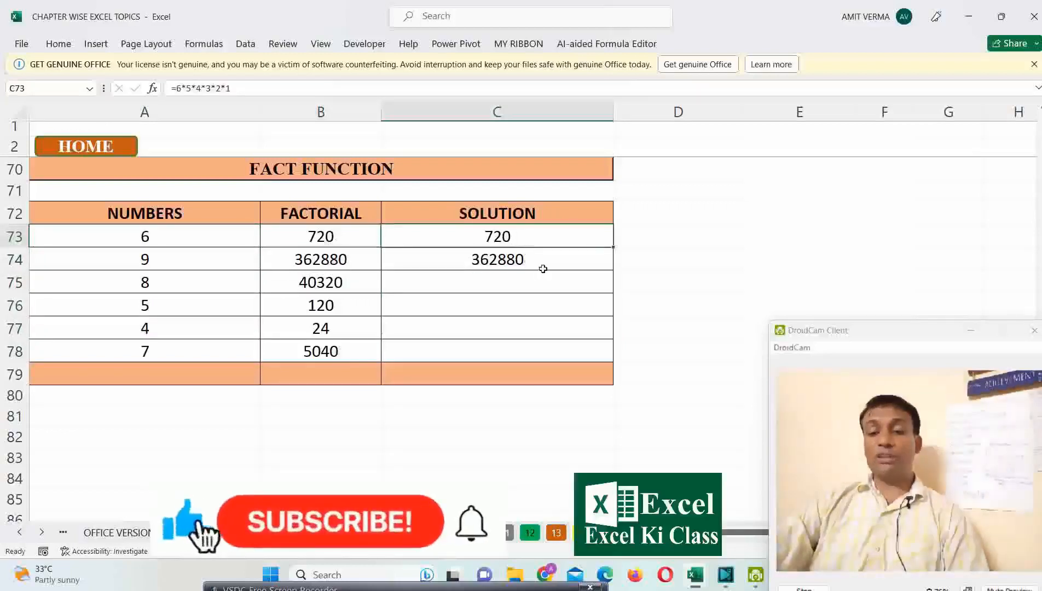
pyautogui.click(344, 243)
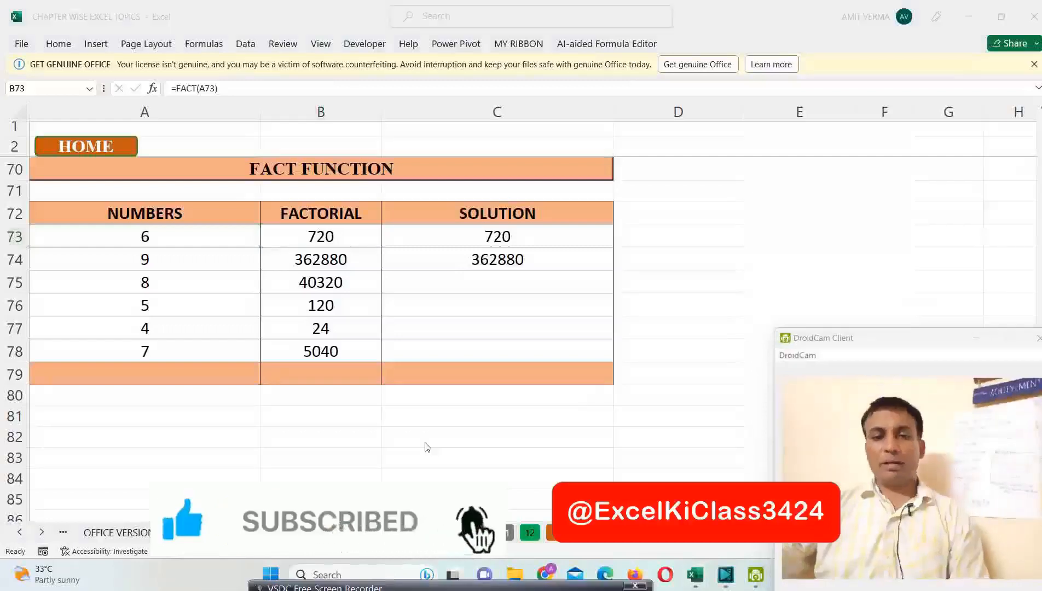
# Step: Return to the summary sheet, reopen the MOD, FACT, ROUND, LARGE, SMALL topic and go to the revenue table starting at row 18
pyautogui.click(107, 149)
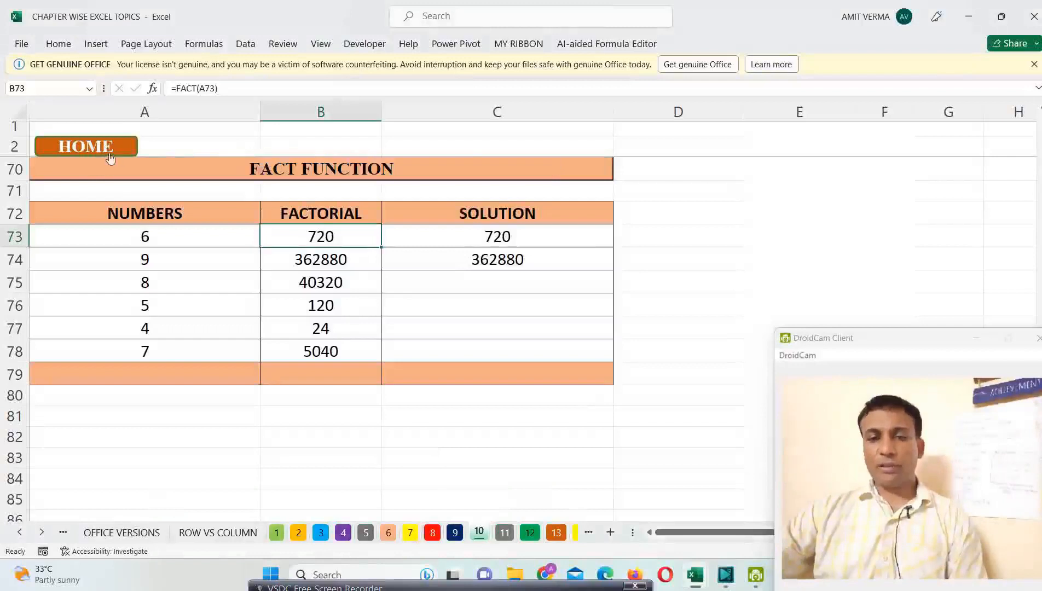
pyautogui.click(109, 152)
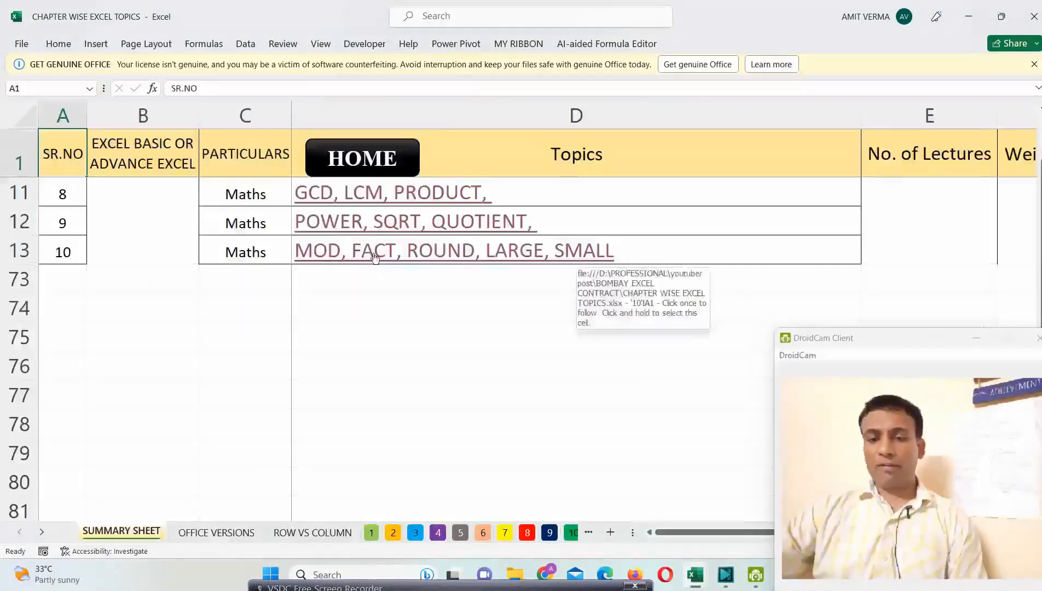
pyautogui.click(508, 261)
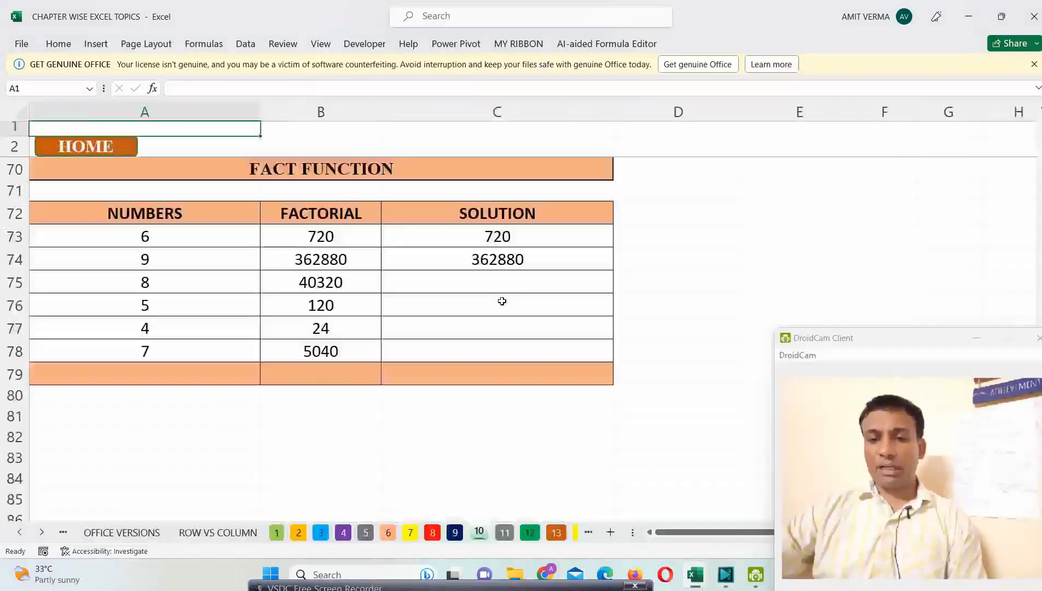
pyautogui.scroll(14, 498, 301)
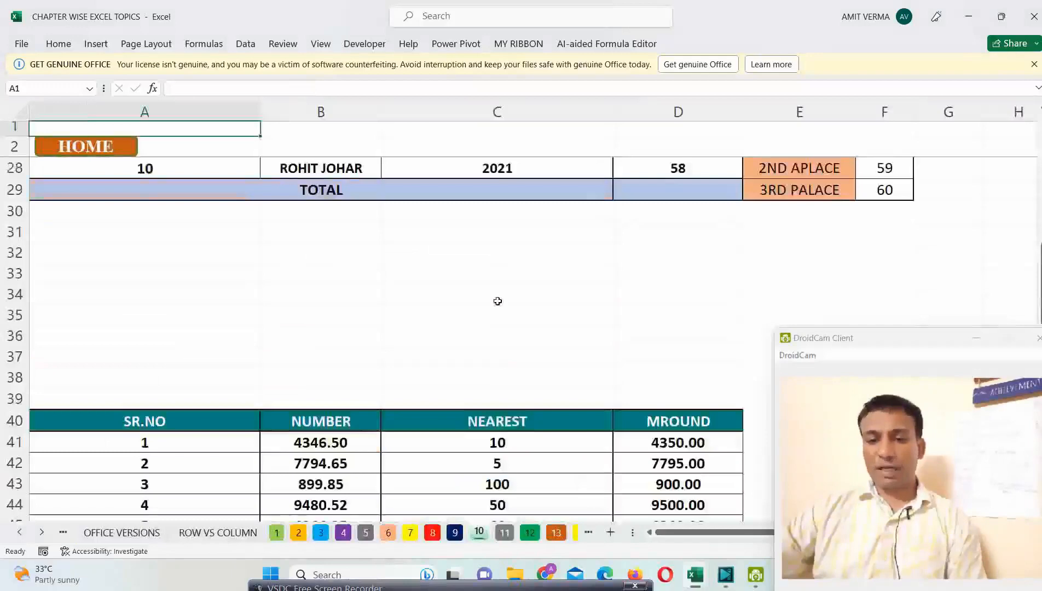
pyautogui.scroll(4, 498, 301)
pyautogui.scroll(-1, 498, 301)
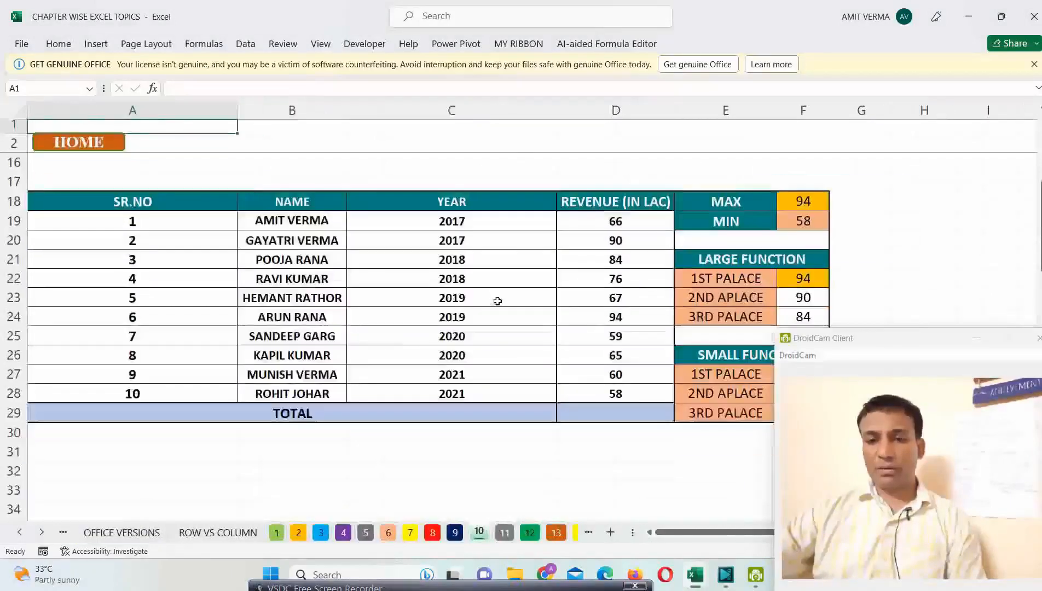
pyautogui.scroll(-1, 498, 301)
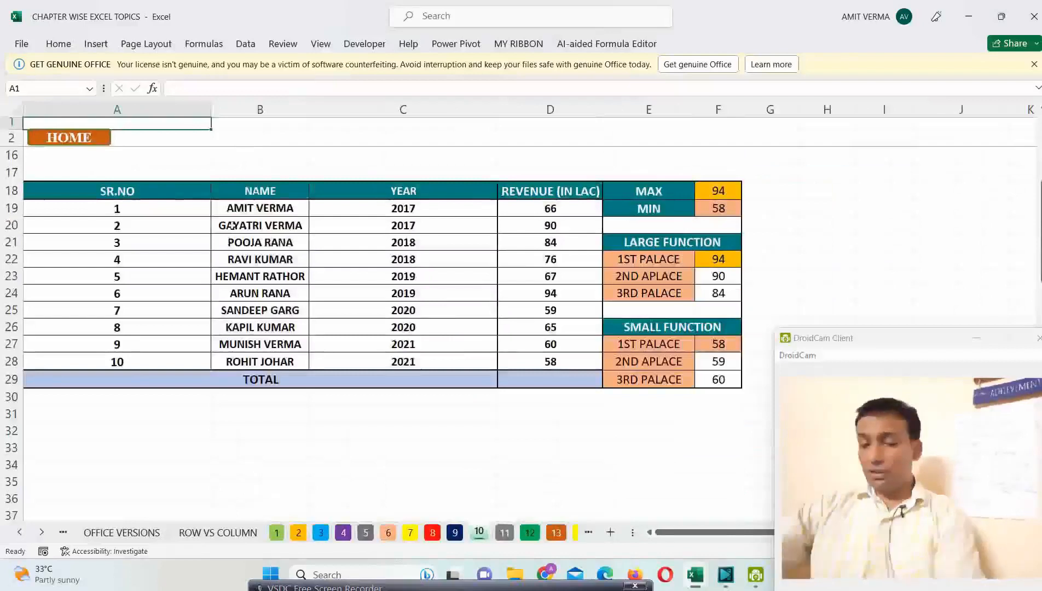
# Step: Select the revenue table A18:D28, fit the YEAR column to its contents and widen the REVENUE (IN LAC) column slightly
pyautogui.moveTo(79, 197); pyautogui.dragTo(537, 361)
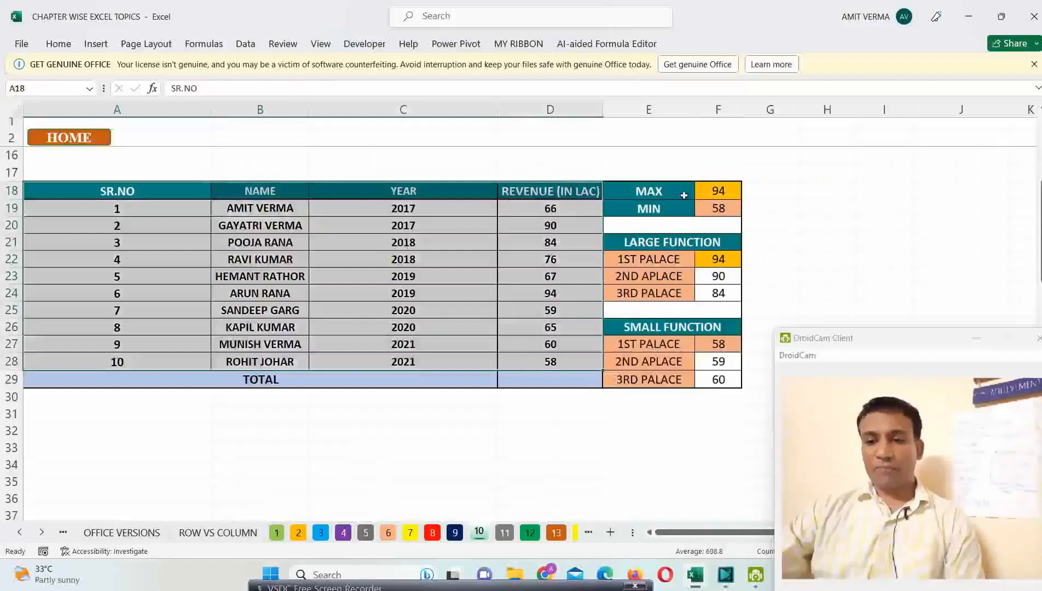
pyautogui.doubleClick(499, 107)
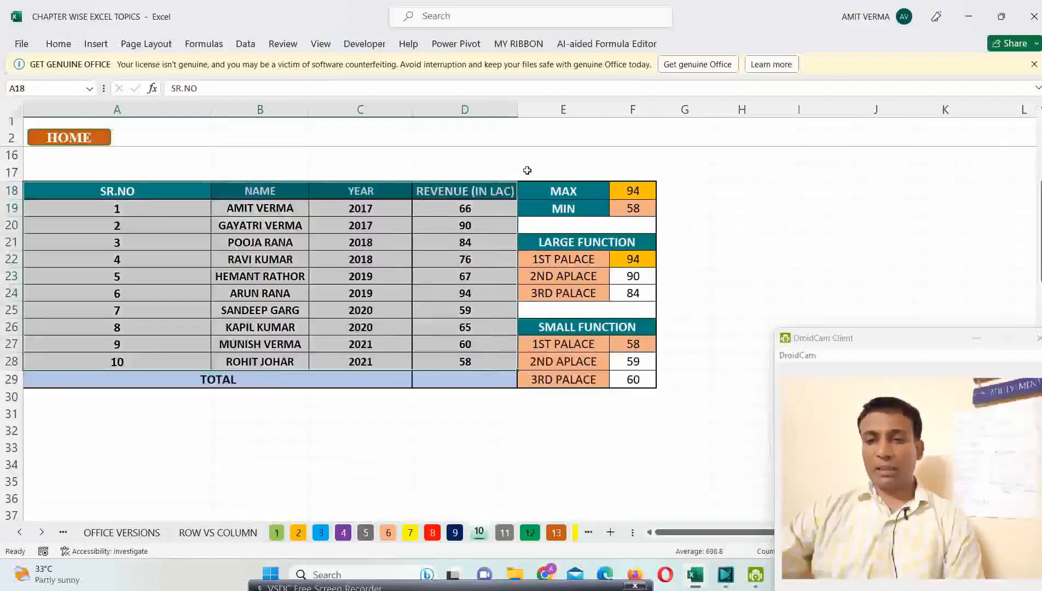
pyautogui.doubleClick(518, 109)
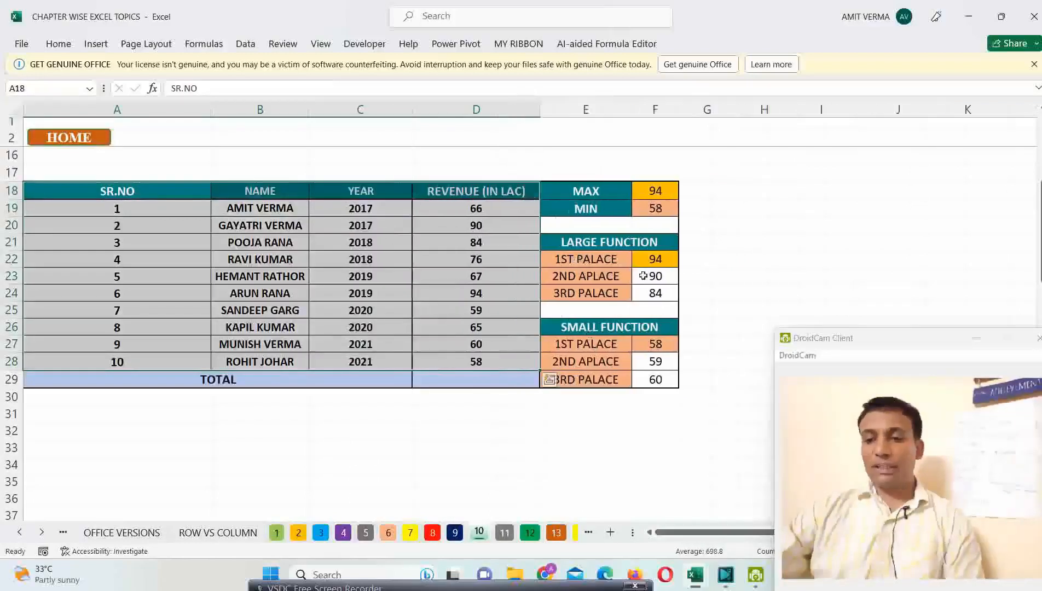
# Step: Check the LARGE and MAX formulas in column F and widen the empty column G beside them
pyautogui.click(657, 259)
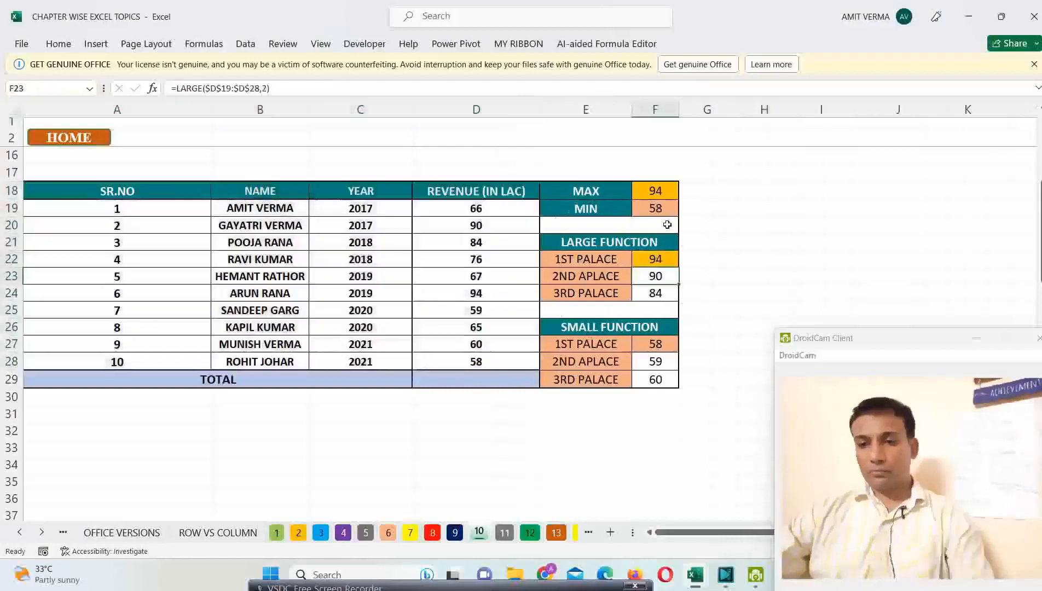
pyautogui.click(665, 191)
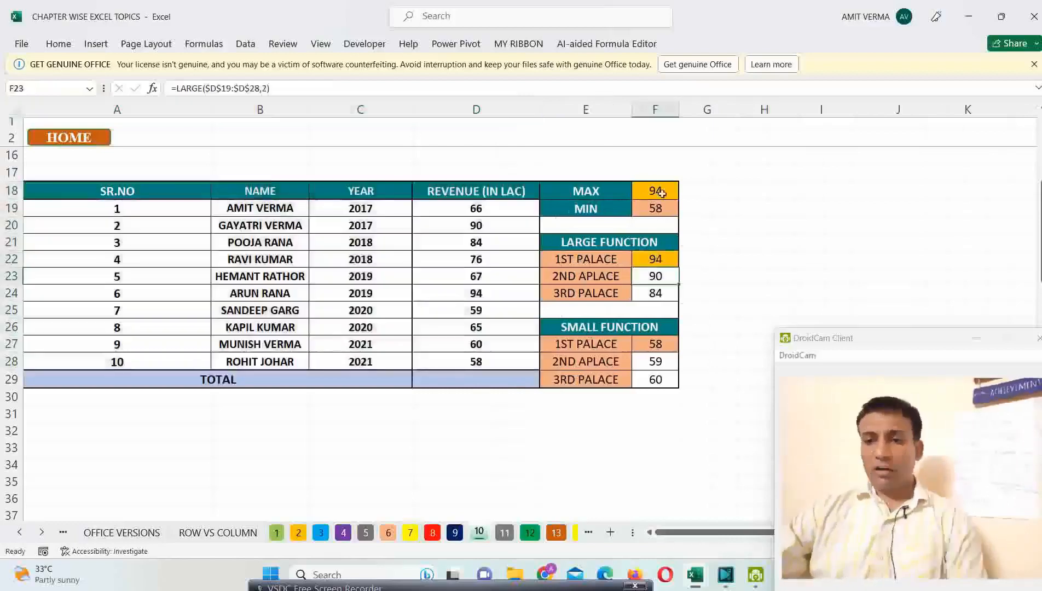
pyautogui.click(699, 187)
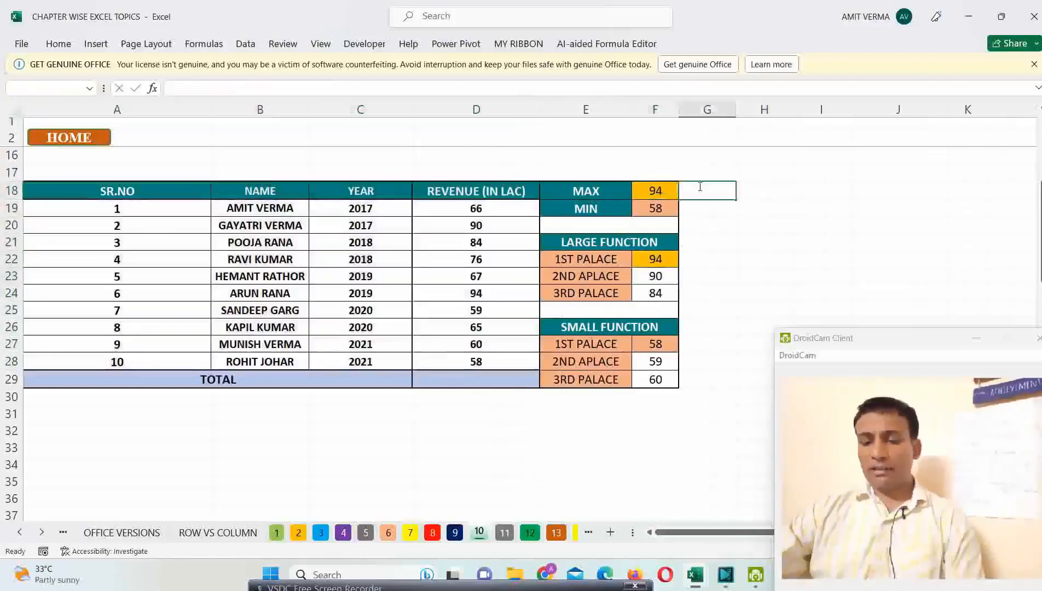
pyautogui.click(757, 195)
pyautogui.moveTo(736, 109); pyautogui.dragTo(763, 109)
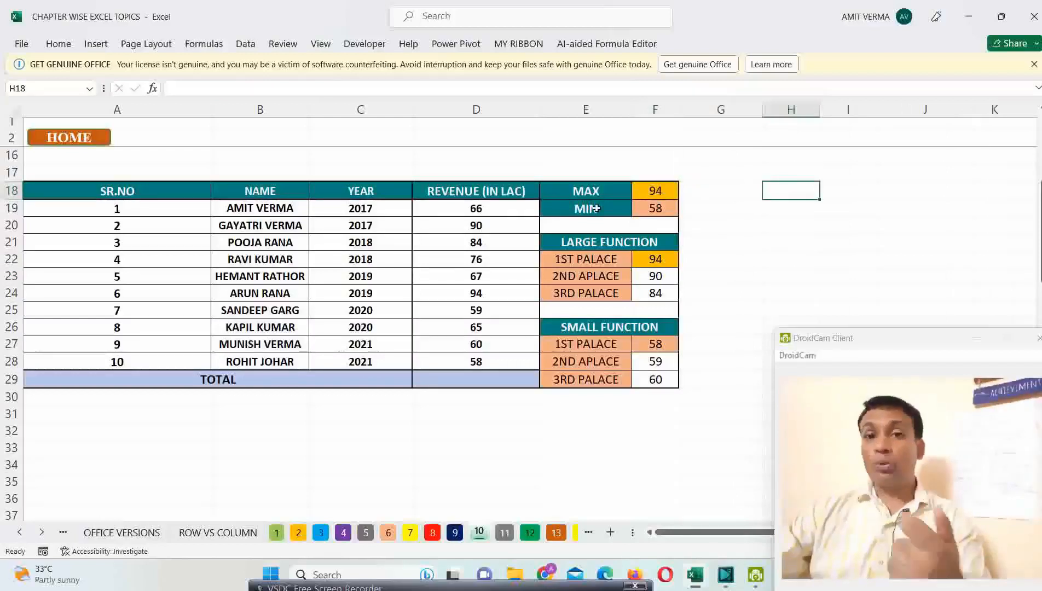
# Step: Highlight the revenue figures D19:D28 and set the revenue in D20 to 96
pyautogui.moveTo(482, 213); pyautogui.dragTo(477, 363)
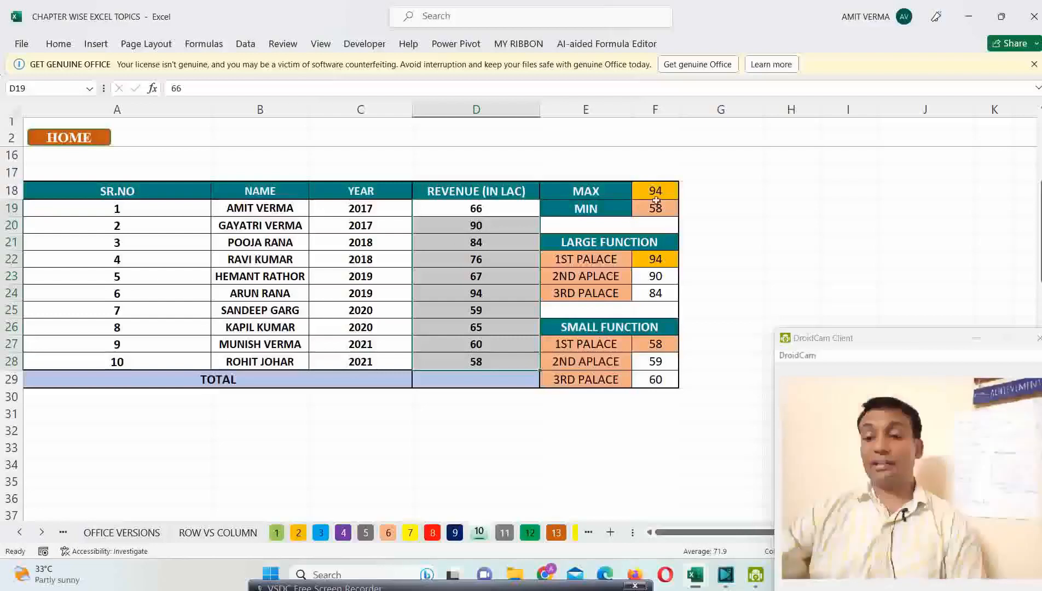
pyautogui.click(656, 198)
pyautogui.click(679, 192)
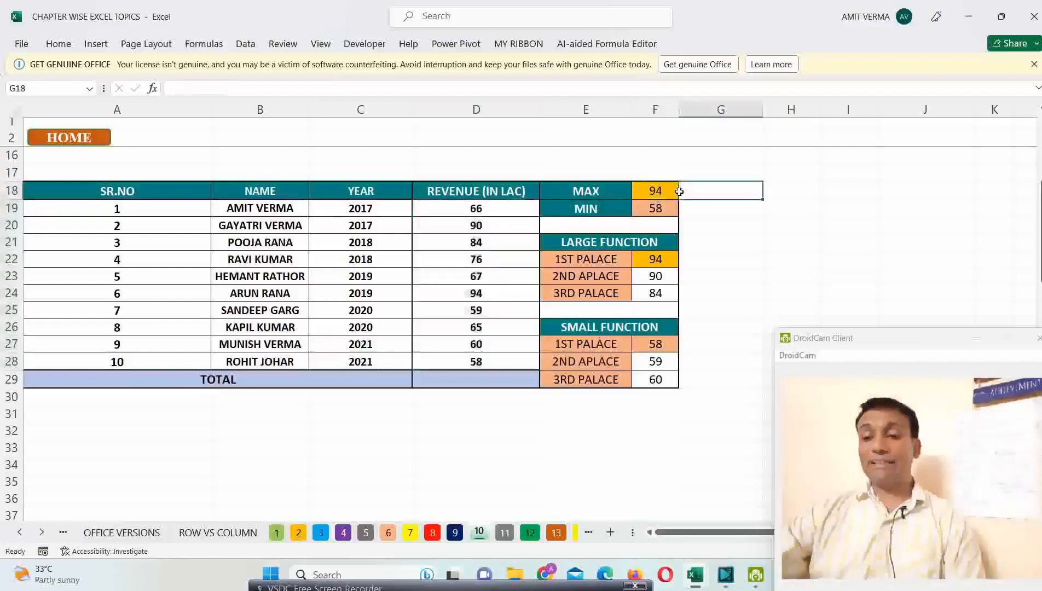
pyautogui.click(488, 230)
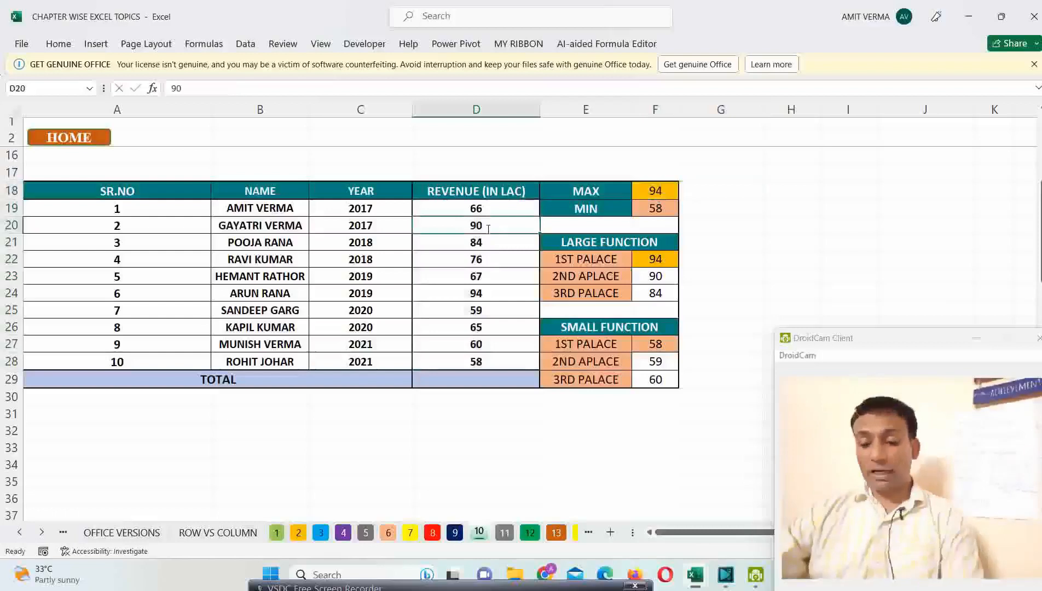
pyautogui.write('96')
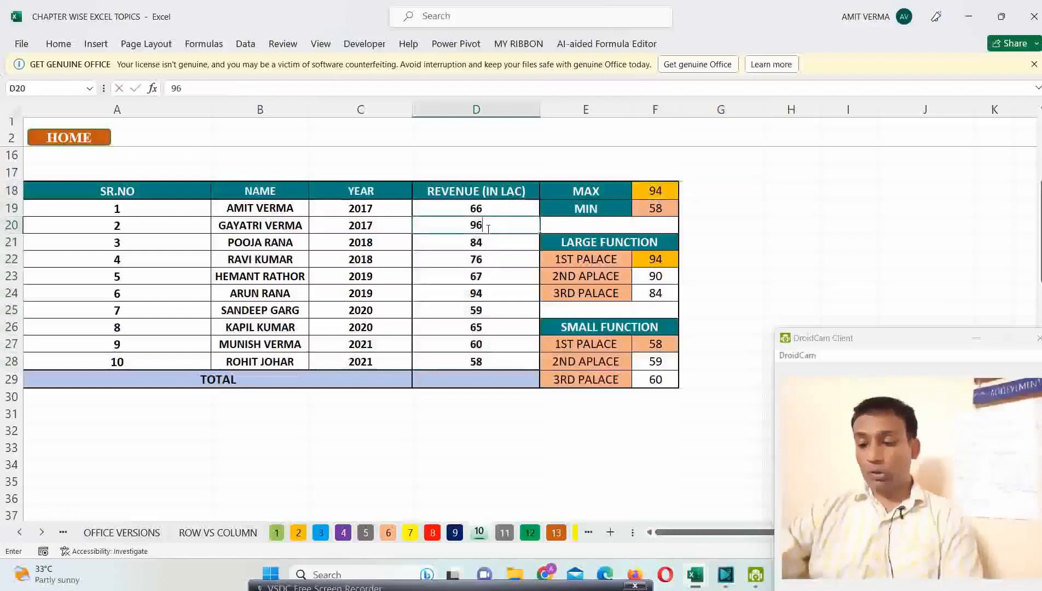
pyautogui.press('Return')
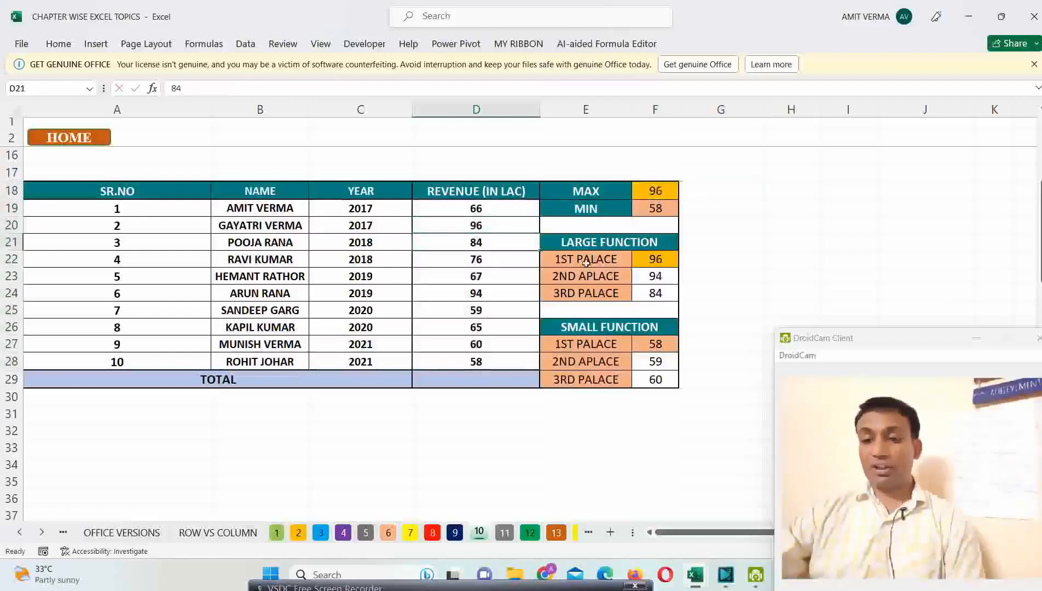
# Step: Enter =MAX(D19:D28) in G18 to find the highest revenue
pyautogui.click(704, 186)
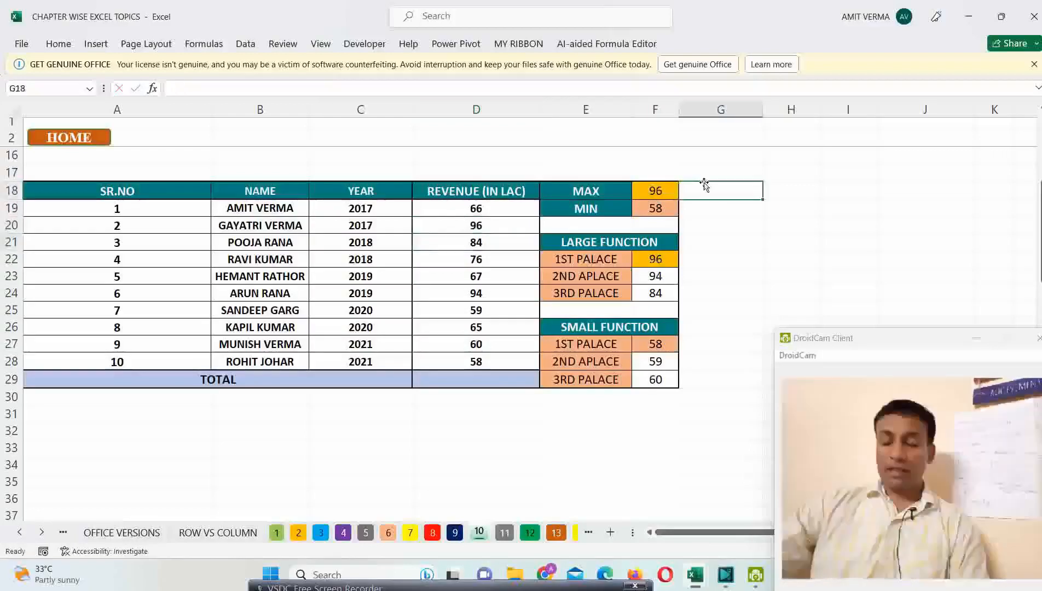
pyautogui.write('=')
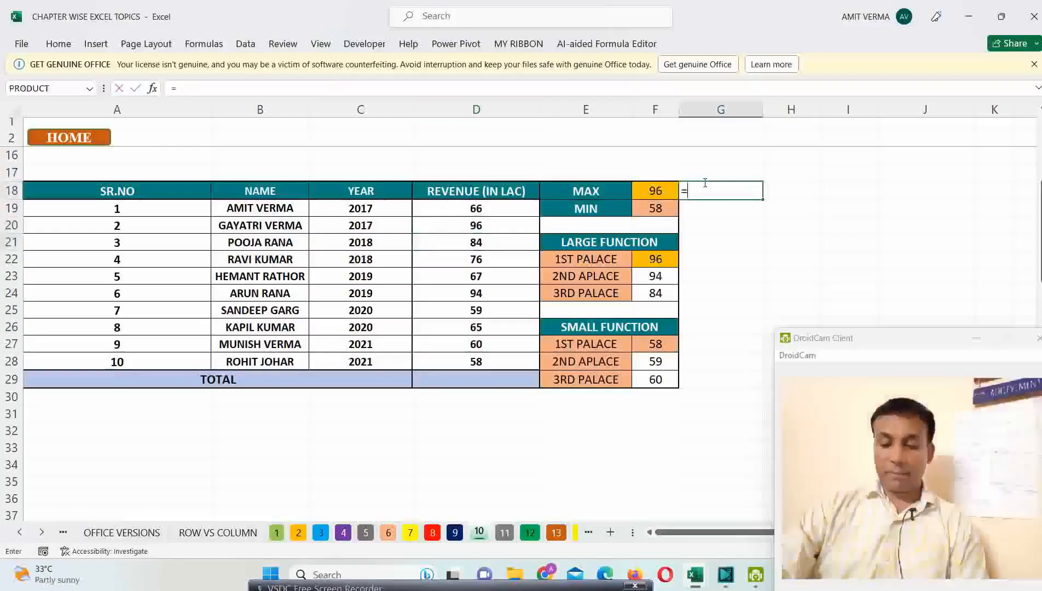
pyautogui.write('MAX(')
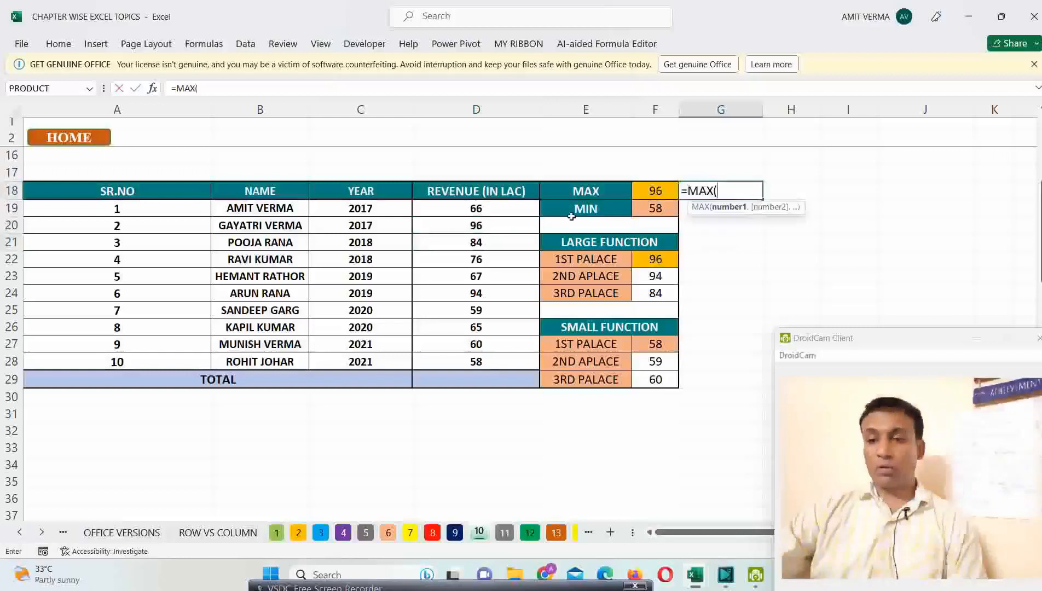
pyautogui.moveTo(507, 207); pyautogui.dragTo(470, 369)
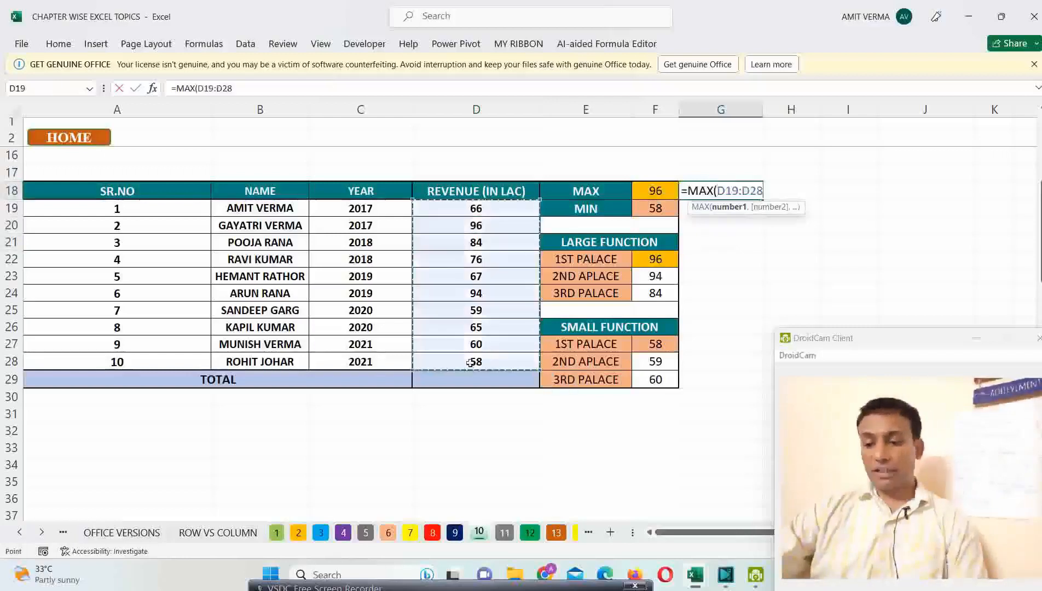
pyautogui.press('Return')
# Step: Center the contents of the whole column G horizontally
pyautogui.click(682, 110)
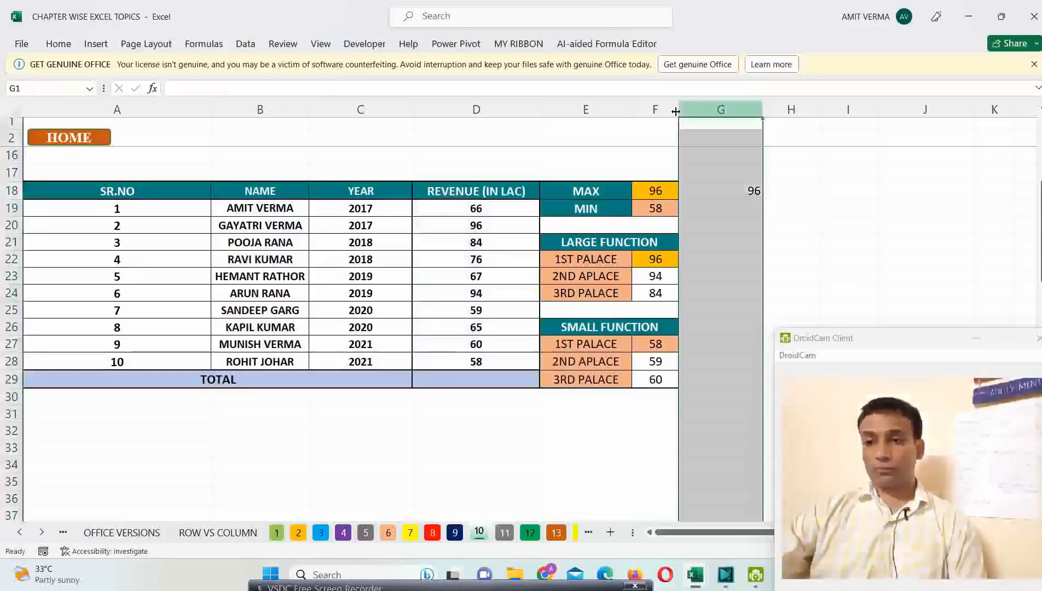
pyautogui.hotkey('alt', 'h')
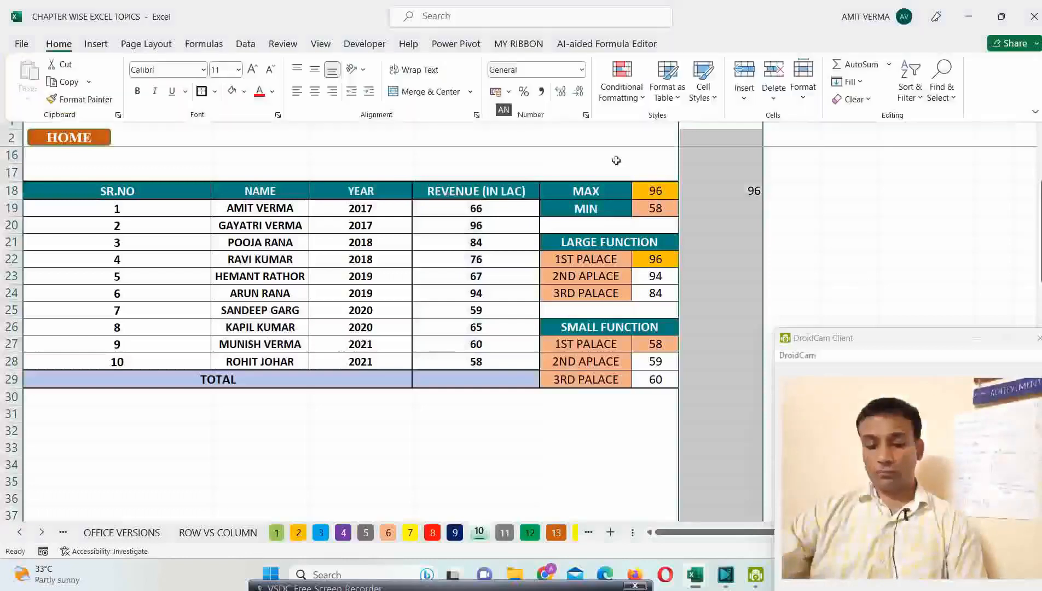
pyautogui.press('a')
pyautogui.press('c')
pyautogui.hotkey('alt', 'h')
pyautogui.press('a')
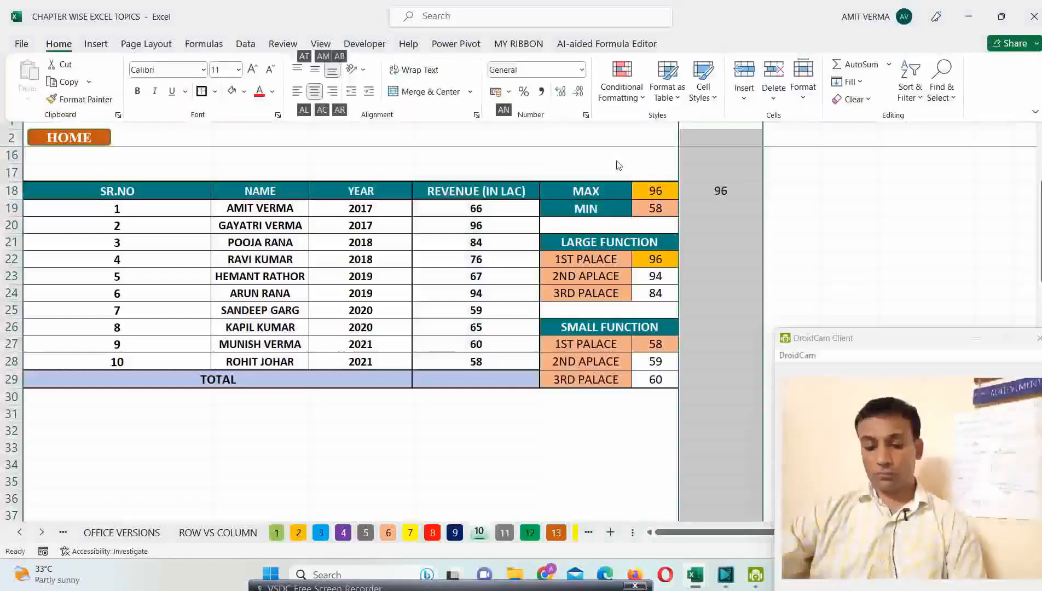
pyautogui.press('Escape')
# Step: Enter =MIN(D19:D28) in G19 to find the lowest revenue, and go back to the MAX result in G18
pyautogui.click(743, 214)
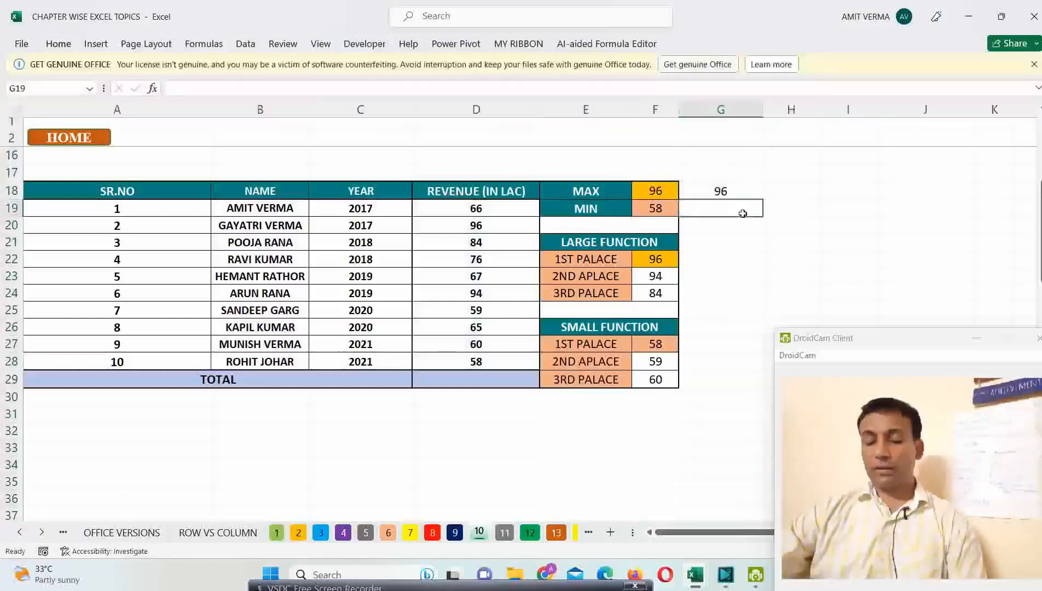
pyautogui.write('=M')
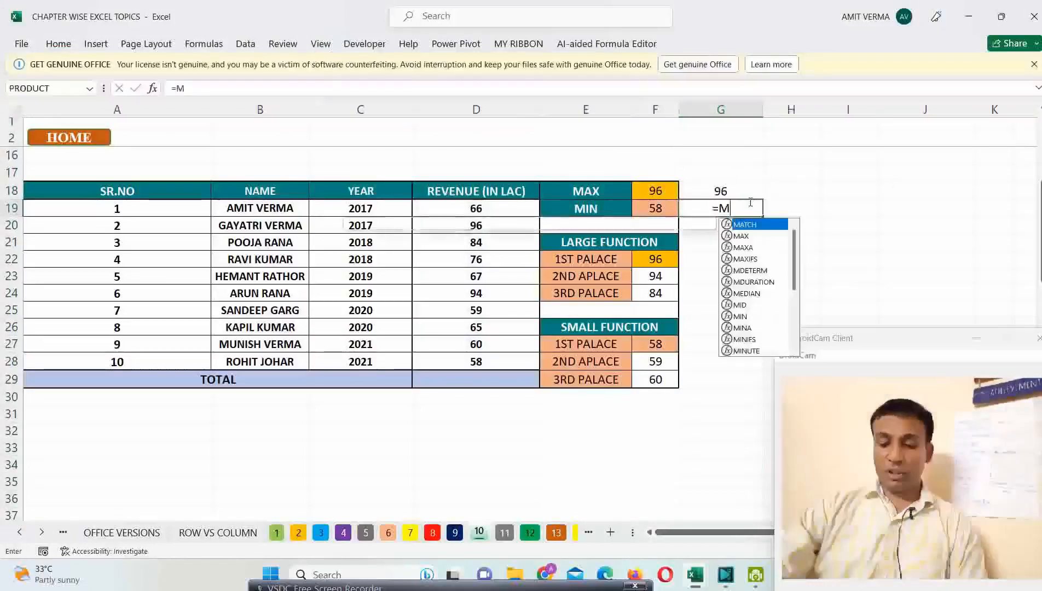
pyautogui.write('N')
pyautogui.press('BackSpace')
pyautogui.write('IN(')
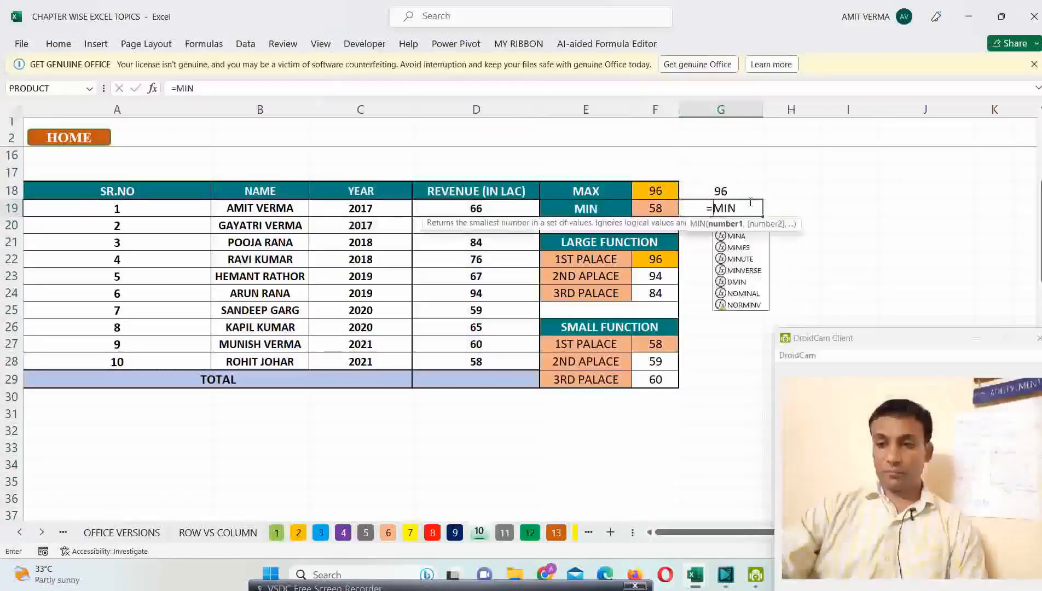
pyautogui.click(657, 208)
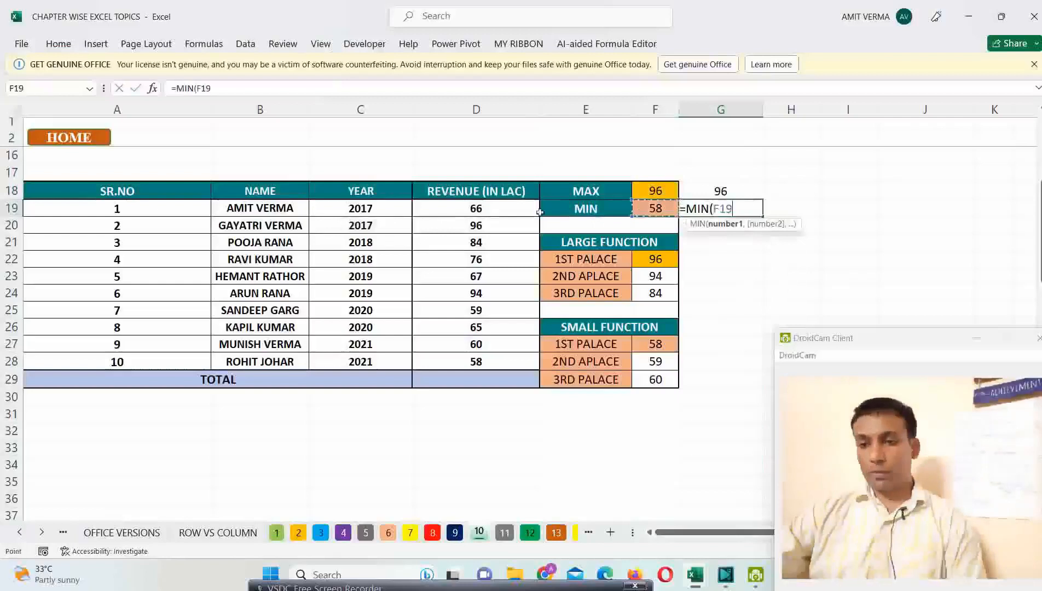
pyautogui.moveTo(538, 211); pyautogui.dragTo(513, 360)
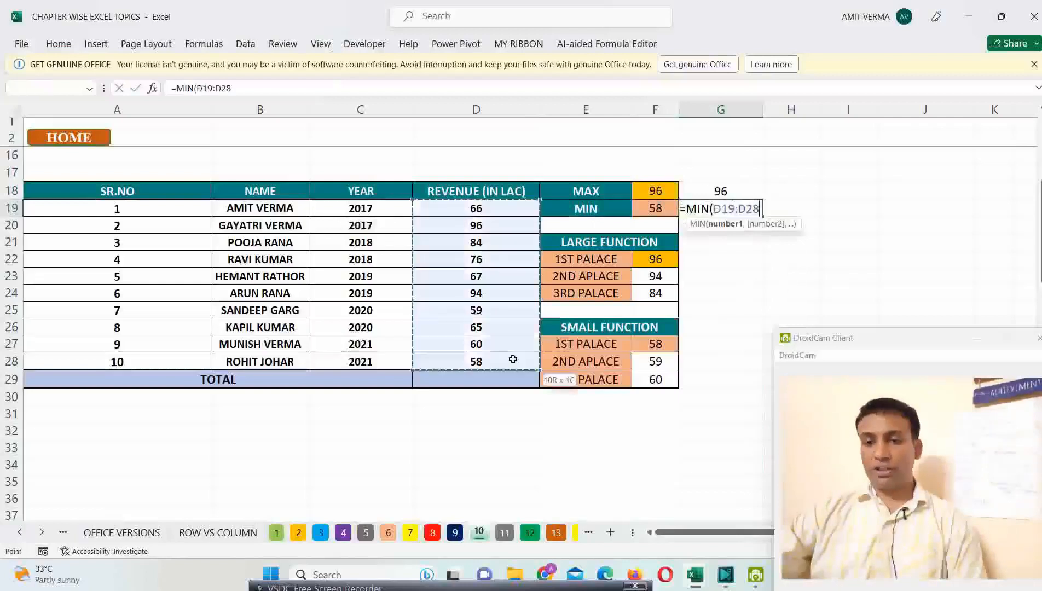
pyautogui.press('Return')
pyautogui.click(743, 193)
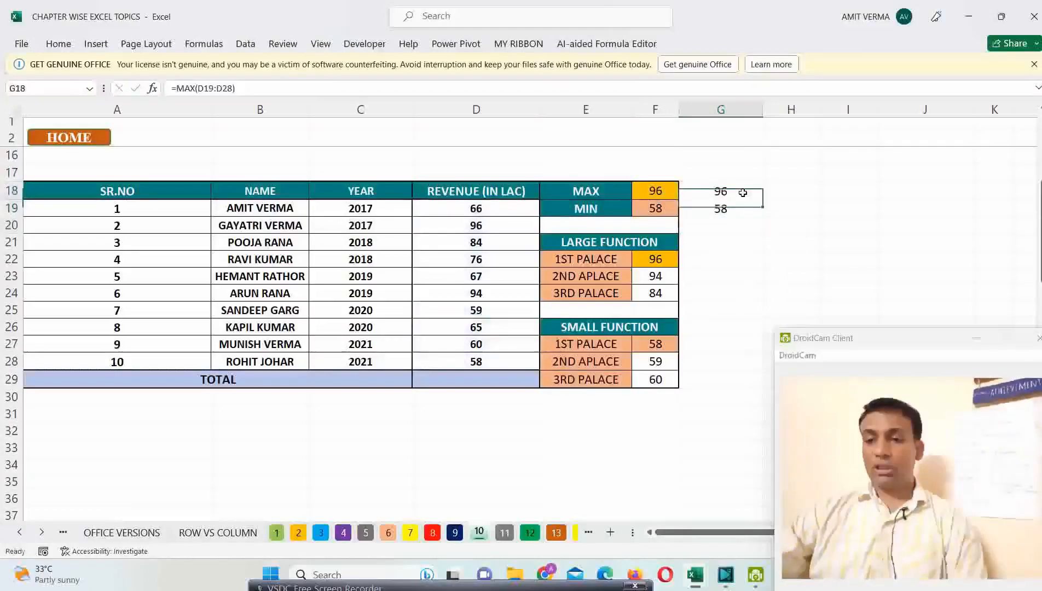
# Step: Set the revenue in D28 to 40 and highlight the MAX and MIN results in G18:G19
pyautogui.moveTo(743, 193); pyautogui.dragTo(740, 206)
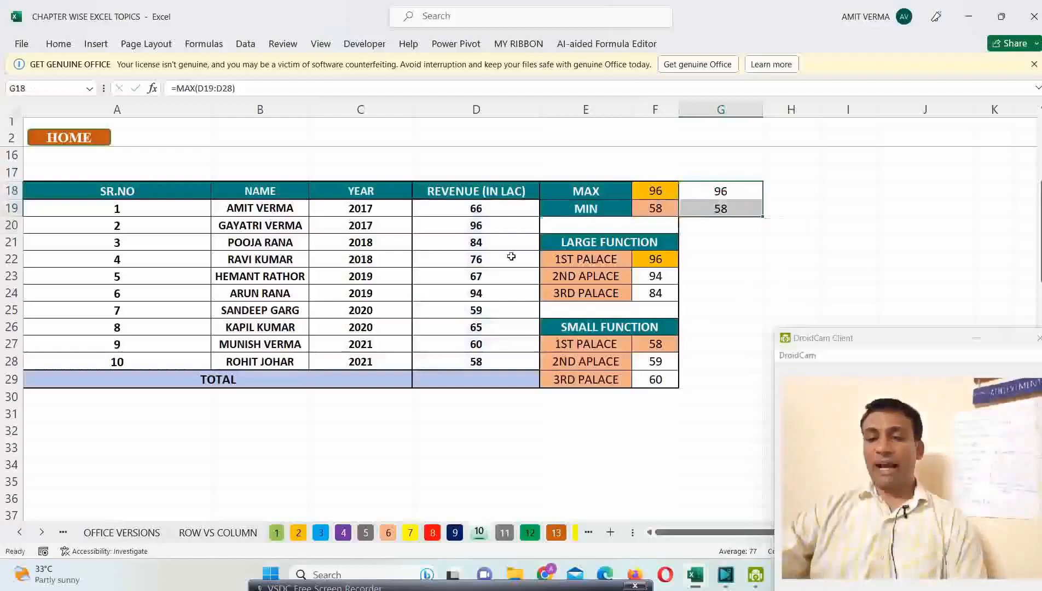
pyautogui.click(495, 359)
pyautogui.write('40')
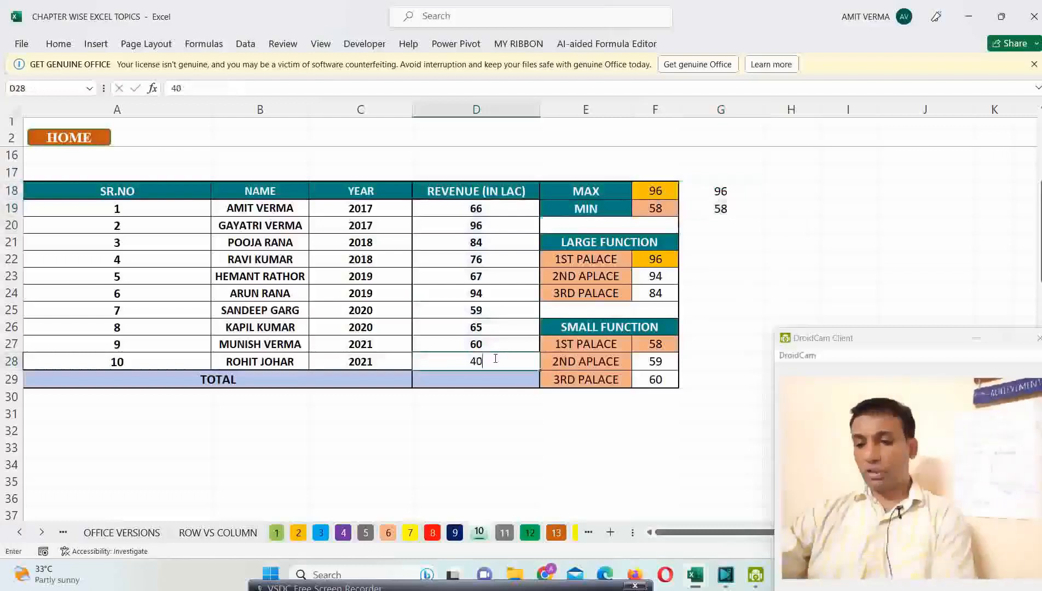
pyautogui.press('Return')
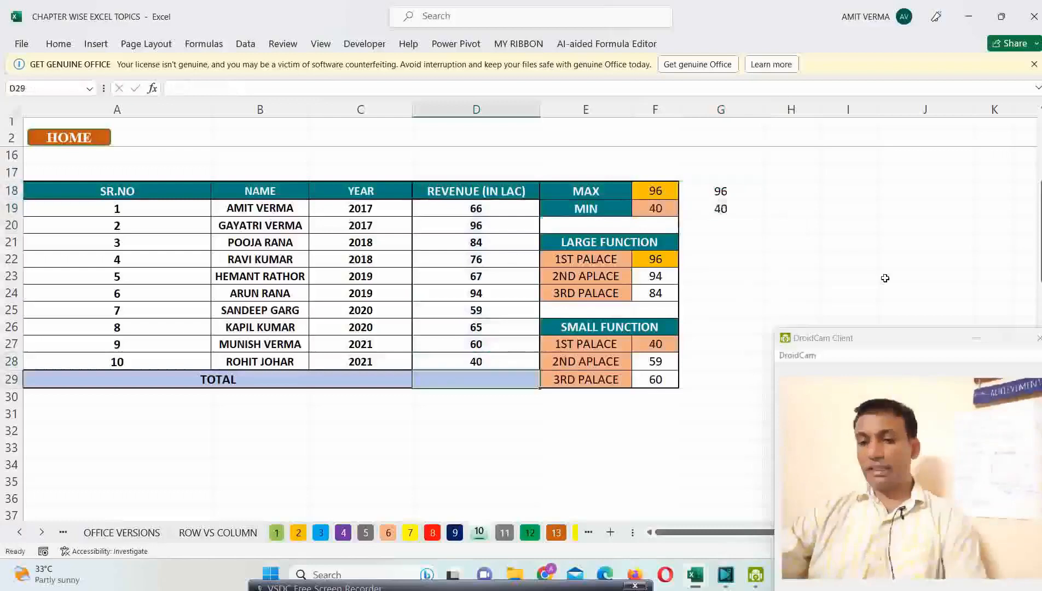
pyautogui.click(730, 194)
pyautogui.moveTo(730, 194); pyautogui.dragTo(726, 208)
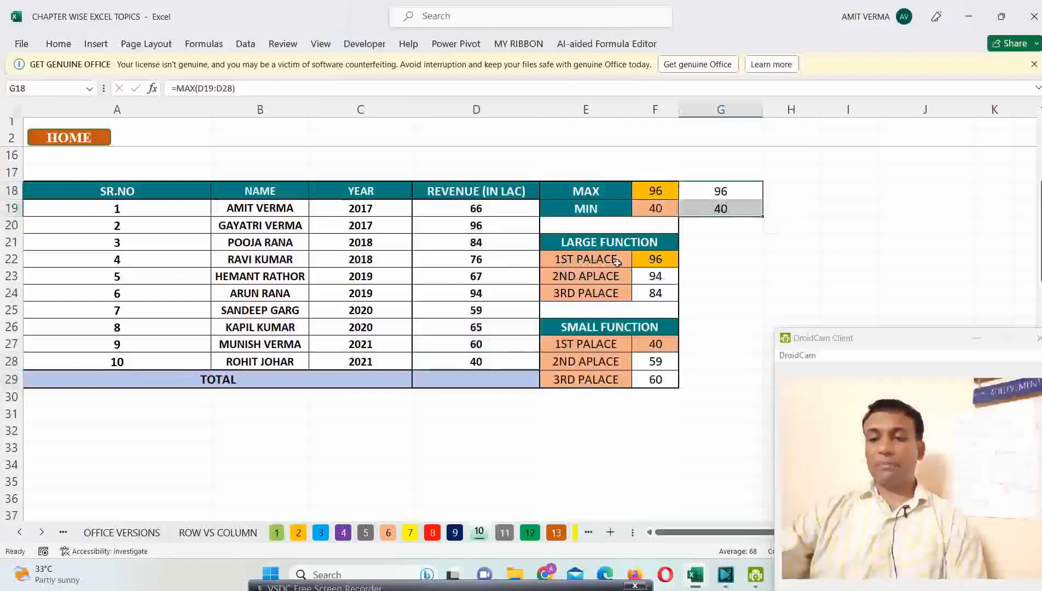
# Step: Enter =LARGE(D19:D28,1) in G22 to find the highest revenue, using the existing formula in F22 as reference
pyautogui.click(662, 258)
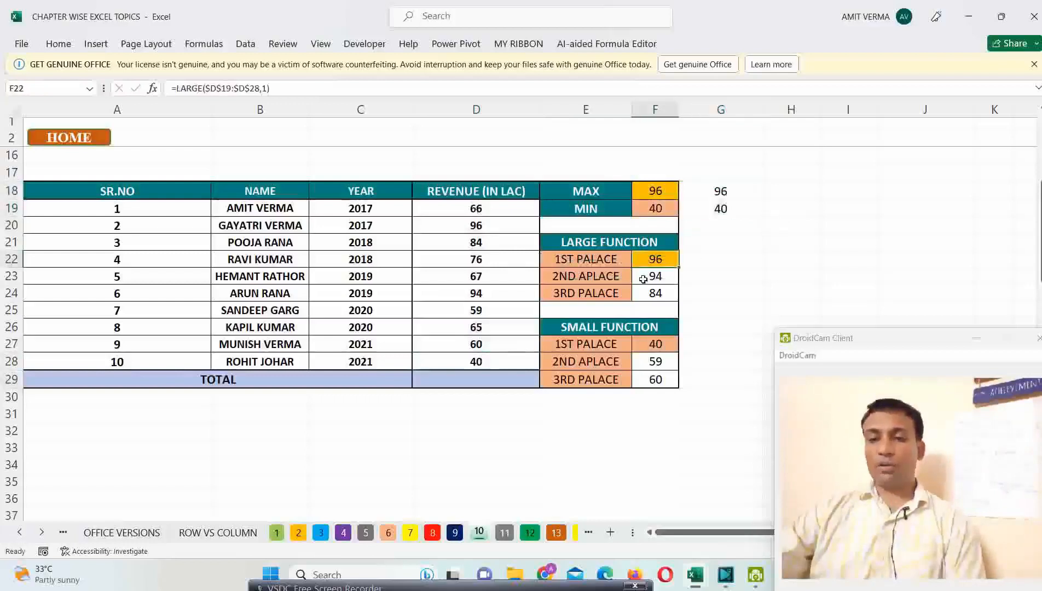
pyautogui.click(713, 262)
pyautogui.write('=')
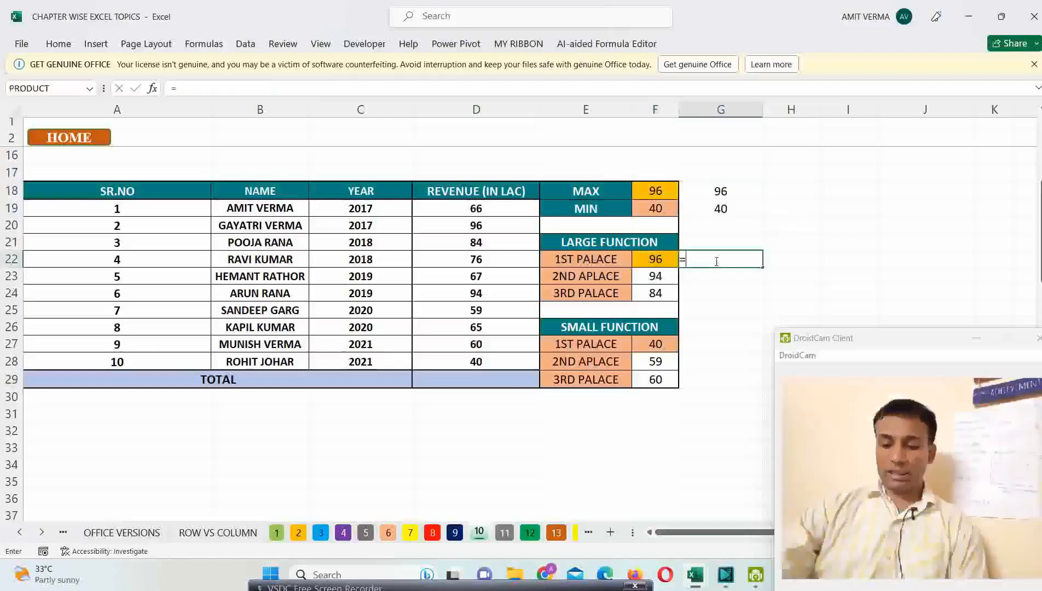
pyautogui.write('LARGE')
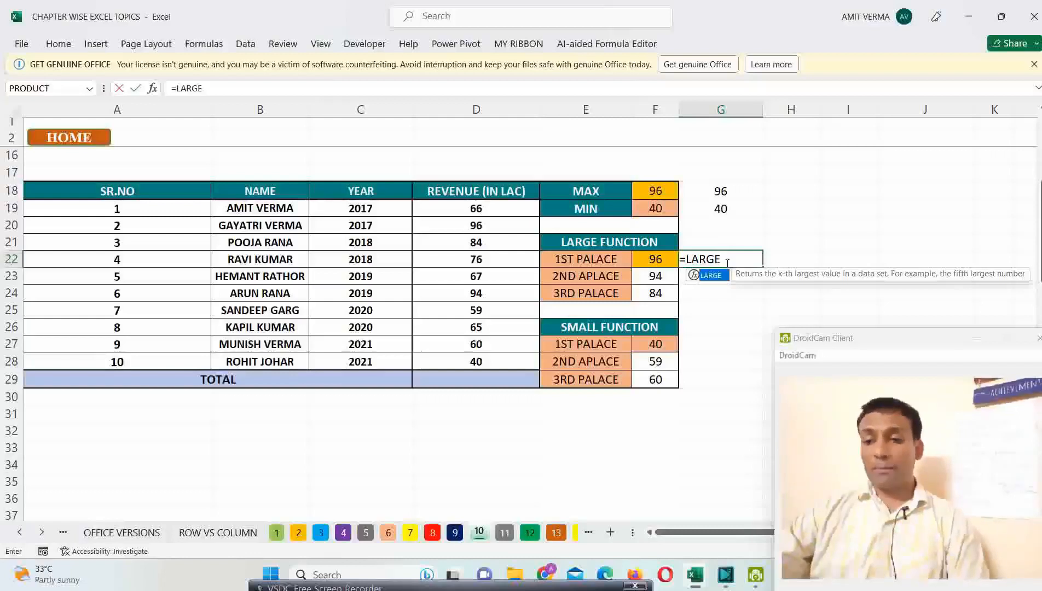
pyautogui.doubleClick(710, 275)
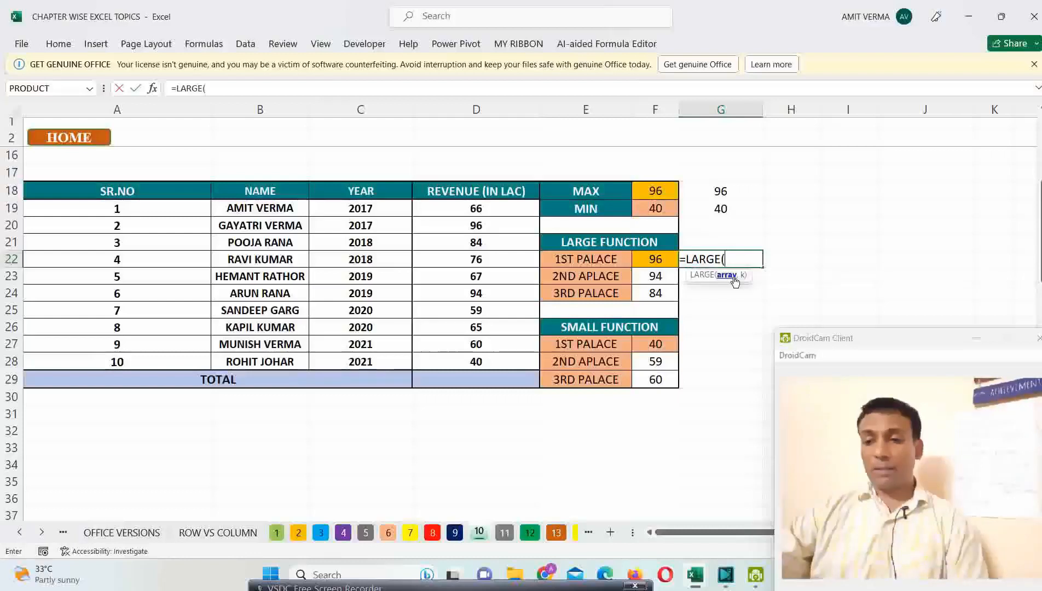
pyautogui.moveTo(476, 210); pyautogui.dragTo(476, 357)
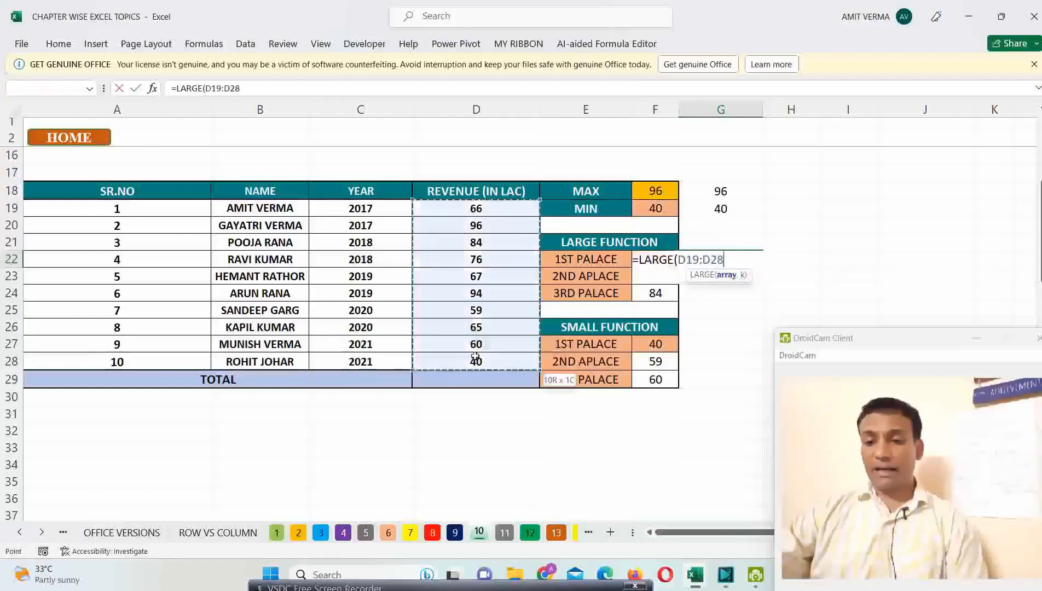
pyautogui.write(',')
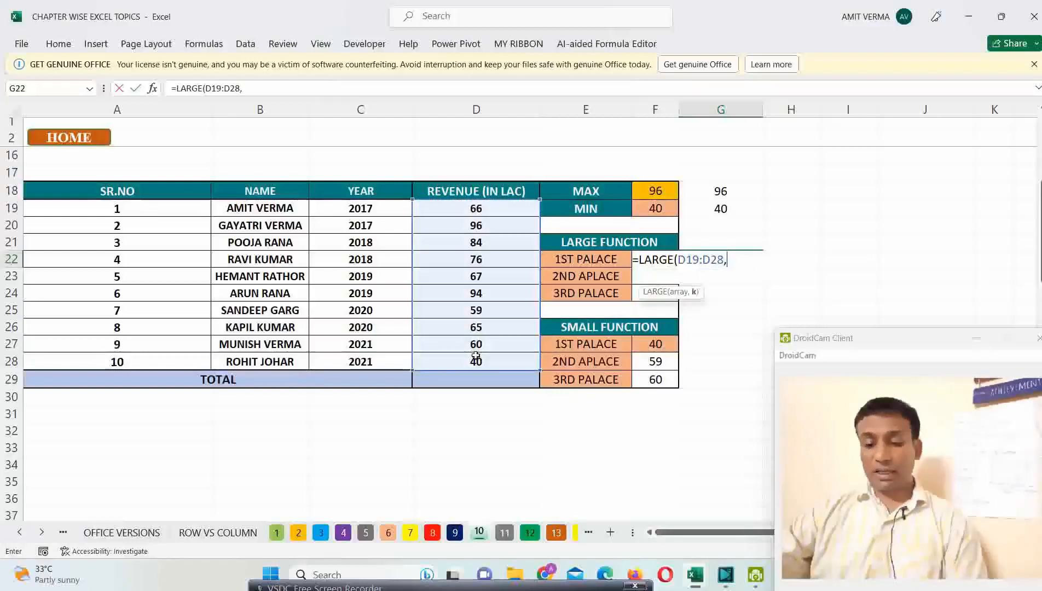
pyautogui.write('1')
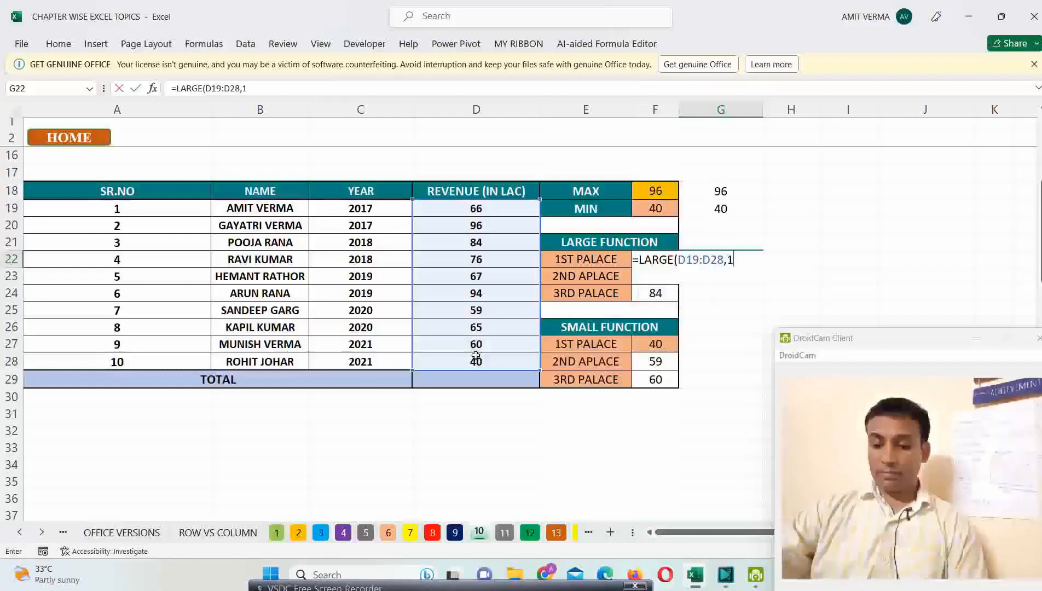
pyautogui.press('Return')
# Step: Change the rank argument of the LARGE formula in G22 to 2 for the second-highest revenue
pyautogui.click(746, 261)
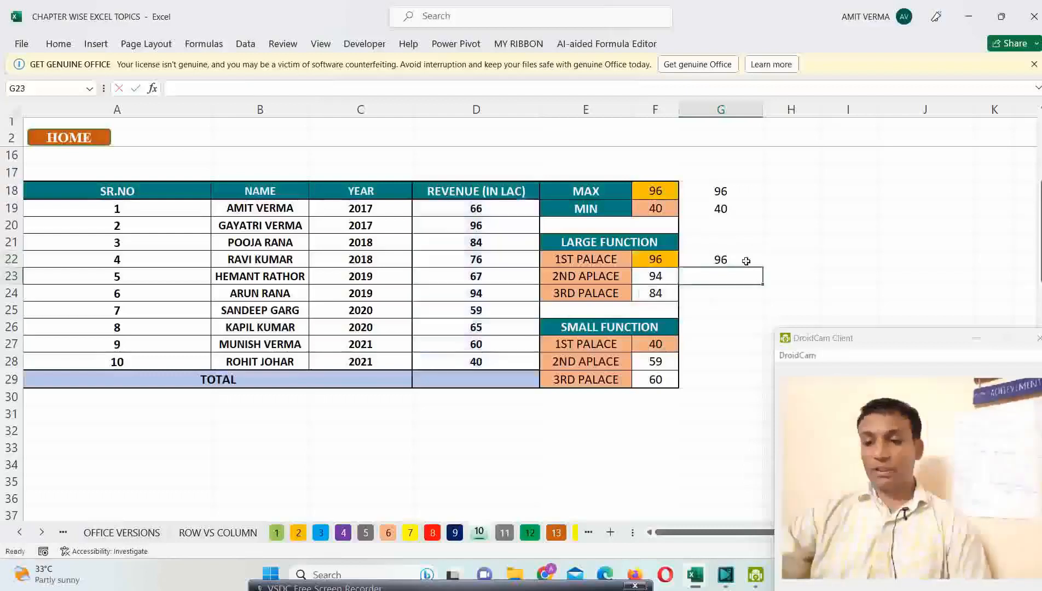
pyautogui.doubleClick(746, 261)
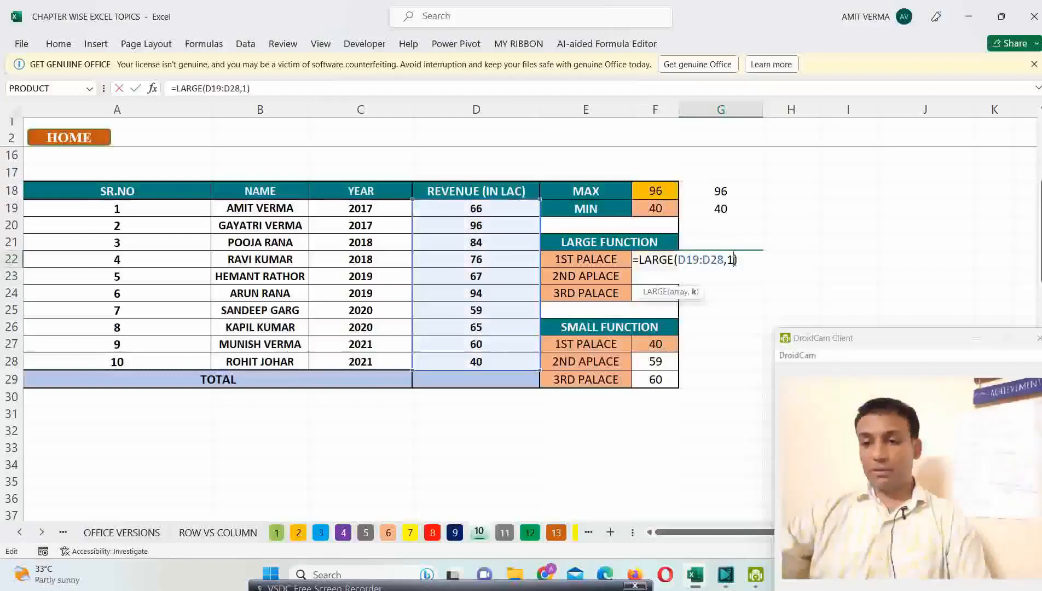
pyautogui.press('BackSpace')
pyautogui.write('2')
pyautogui.press('Return')
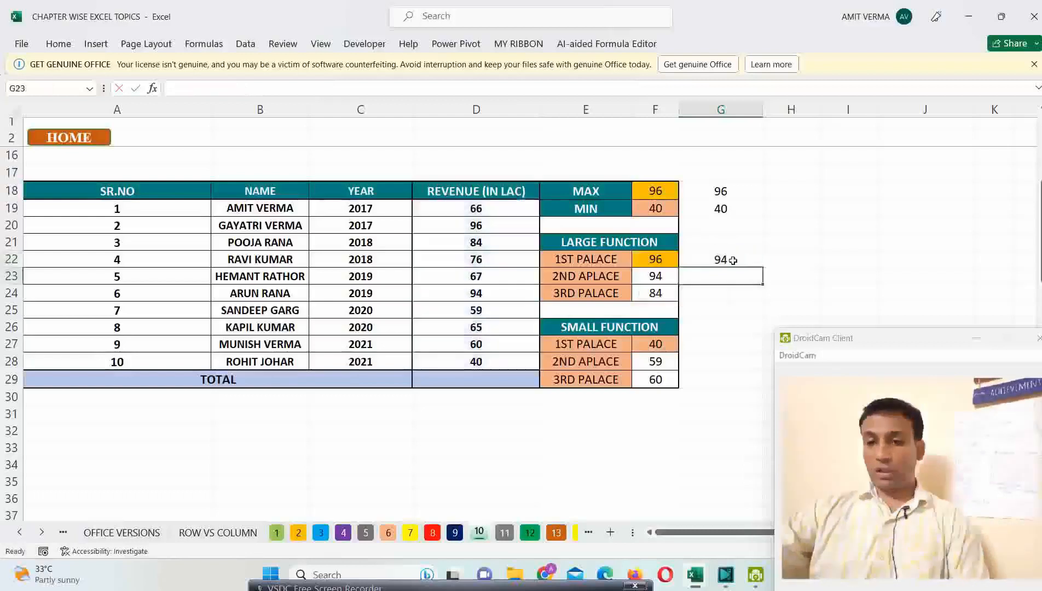
# Step: Change the rank in G22's LARGE formula to 3 and compare it with the existing LARGE results in F22:F24
pyautogui.click(753, 262)
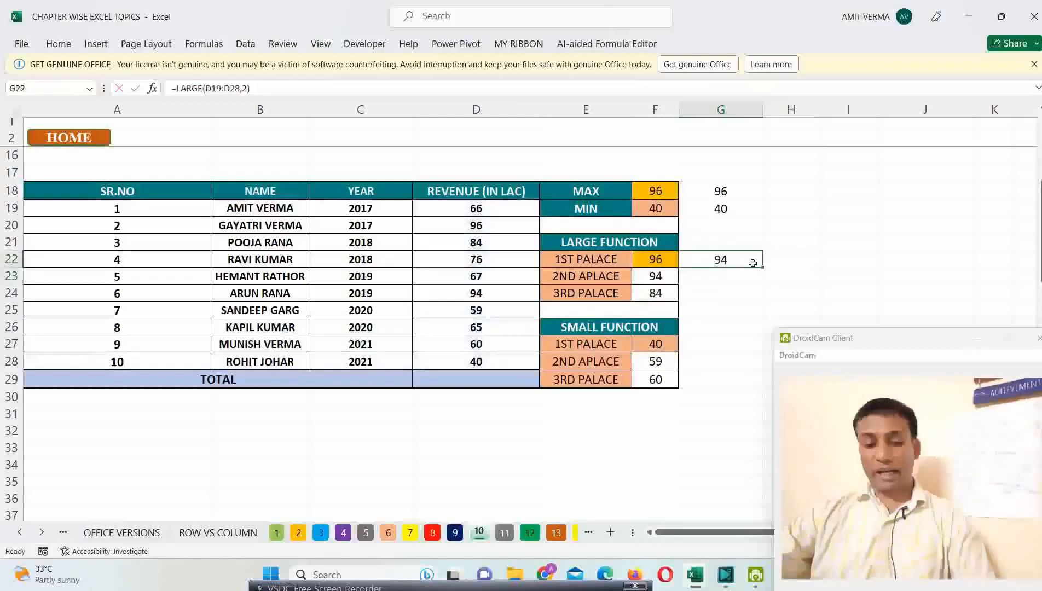
pyautogui.doubleClick(736, 262)
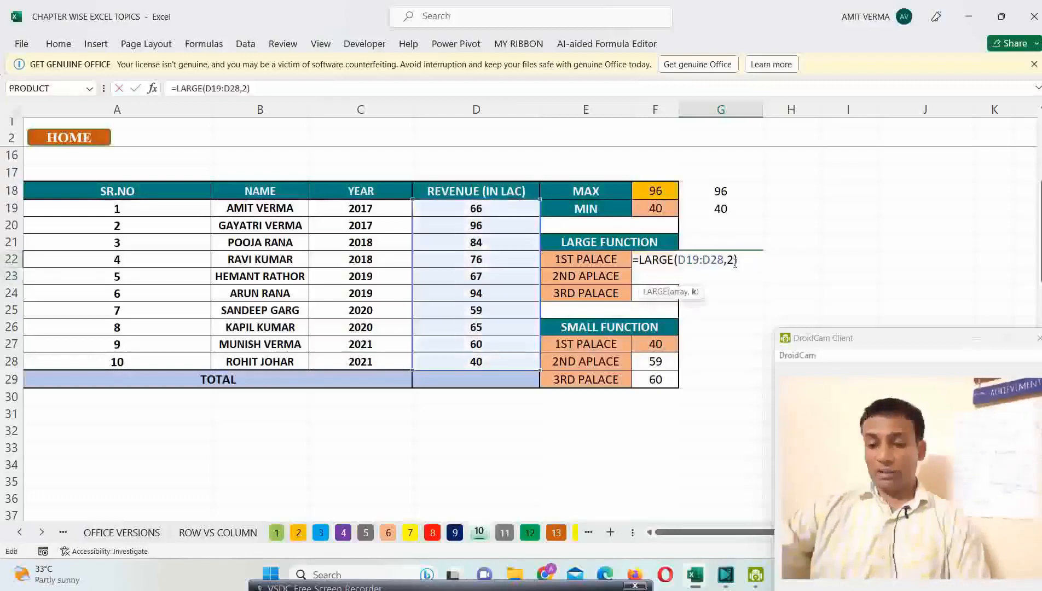
pyautogui.press('BackSpace')
pyautogui.write('3')
pyautogui.hotkey('ctrl', 'Return')
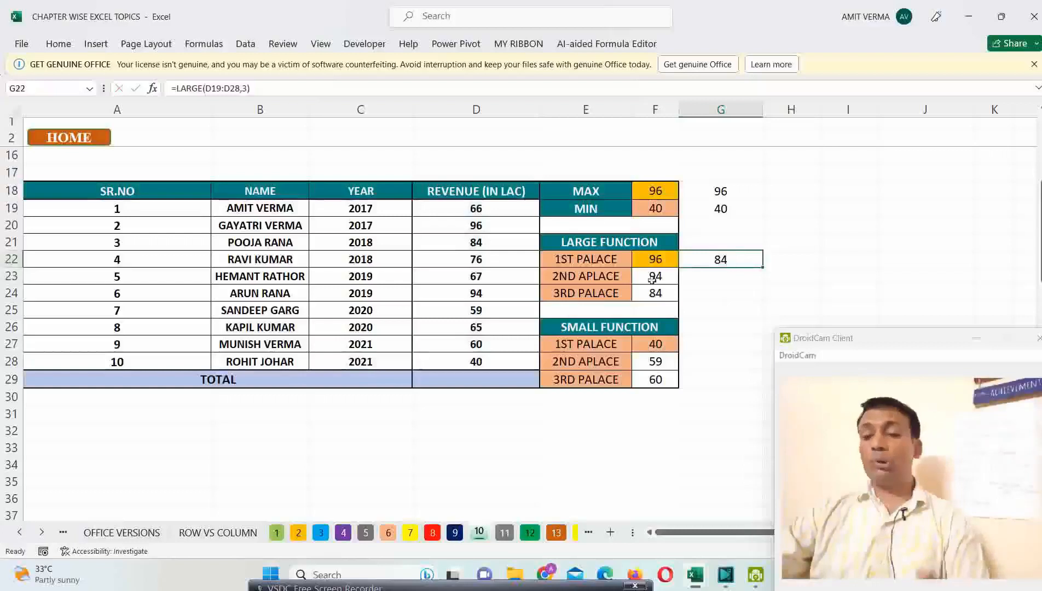
pyautogui.moveTo(586, 259); pyautogui.dragTo(657, 292)
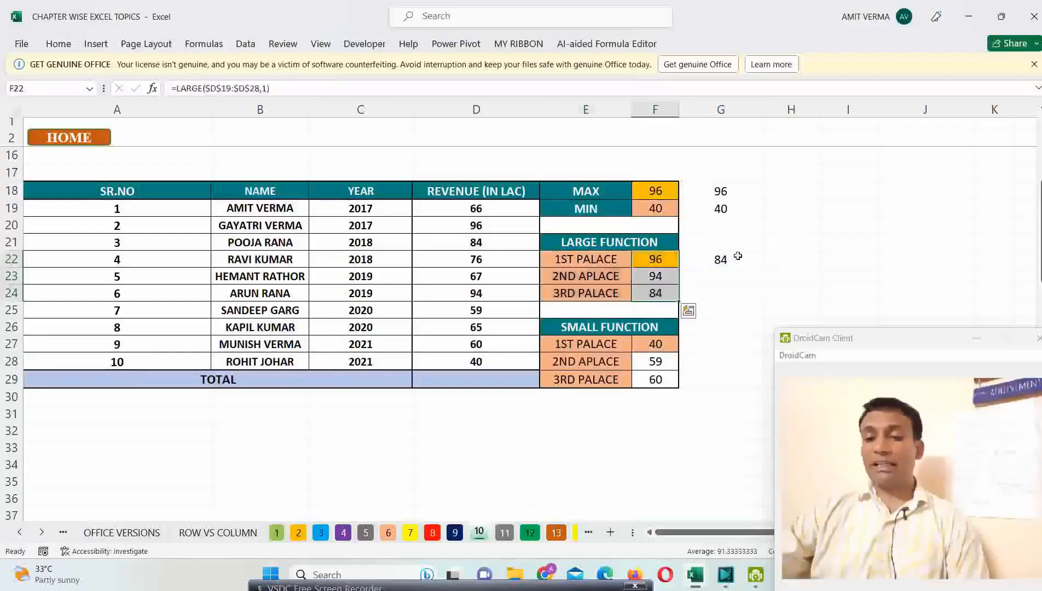
pyautogui.click(738, 257)
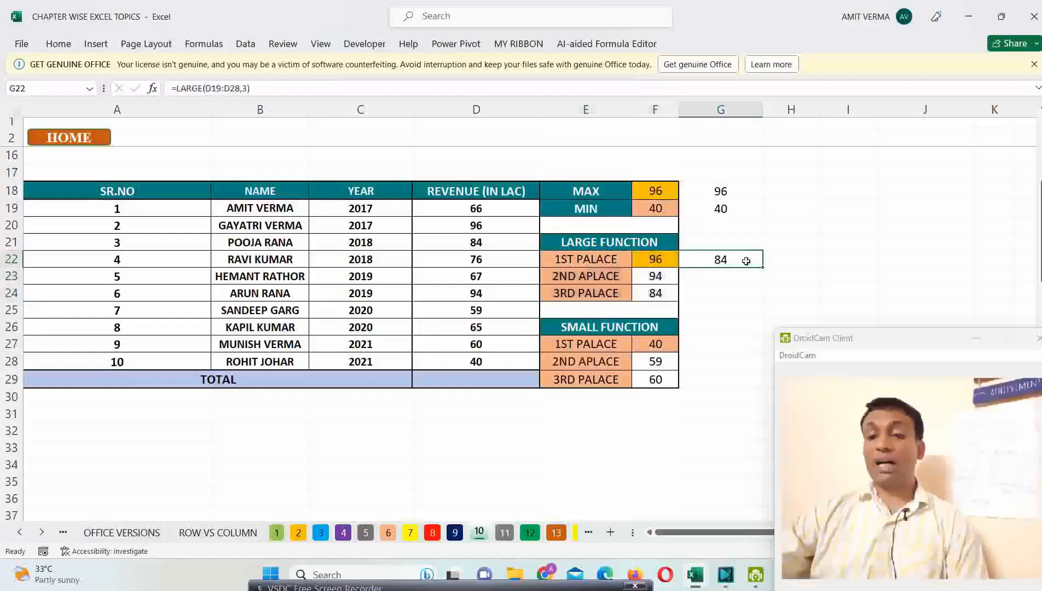
# Step: Highlight the existing SMALL results in F27:F29 and enter =SMALL(D19:D28,3) in G27 for the third-lowest revenue
pyautogui.moveTo(656, 343); pyautogui.dragTo(657, 379)
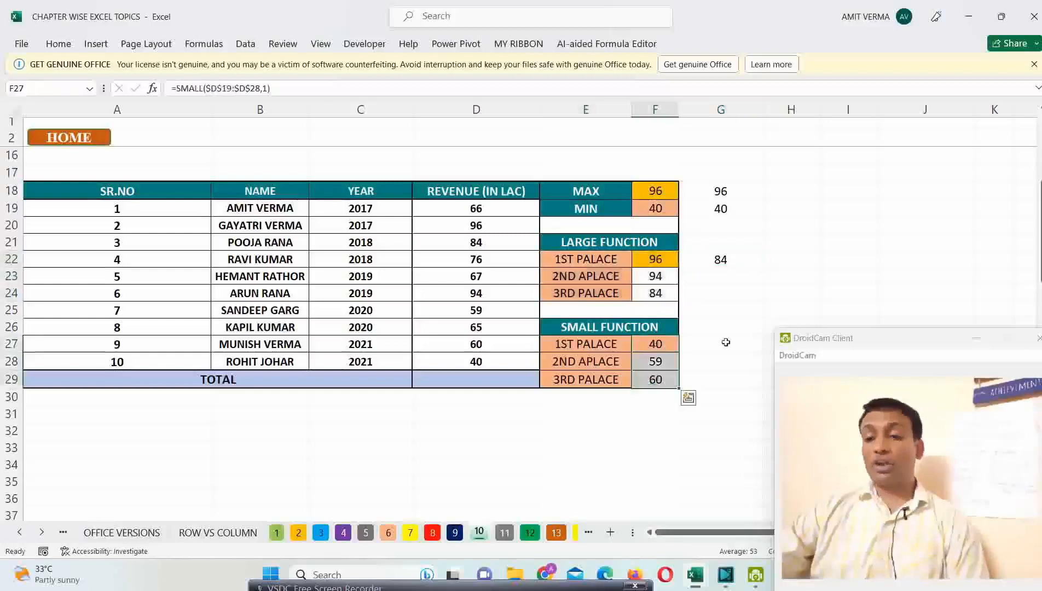
pyautogui.click(713, 347)
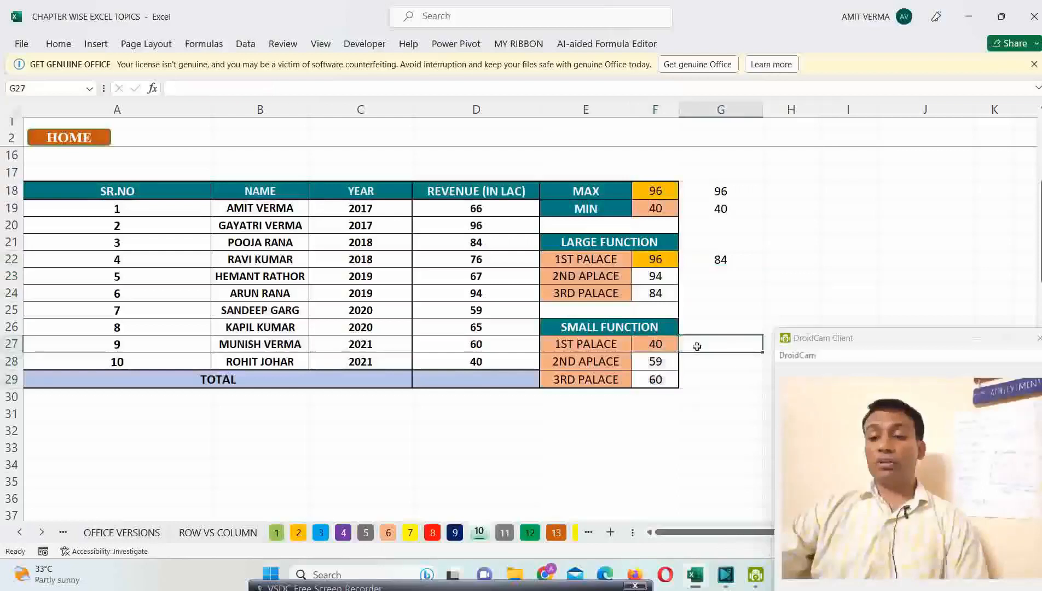
pyautogui.moveTo(660, 345); pyautogui.dragTo(657, 378)
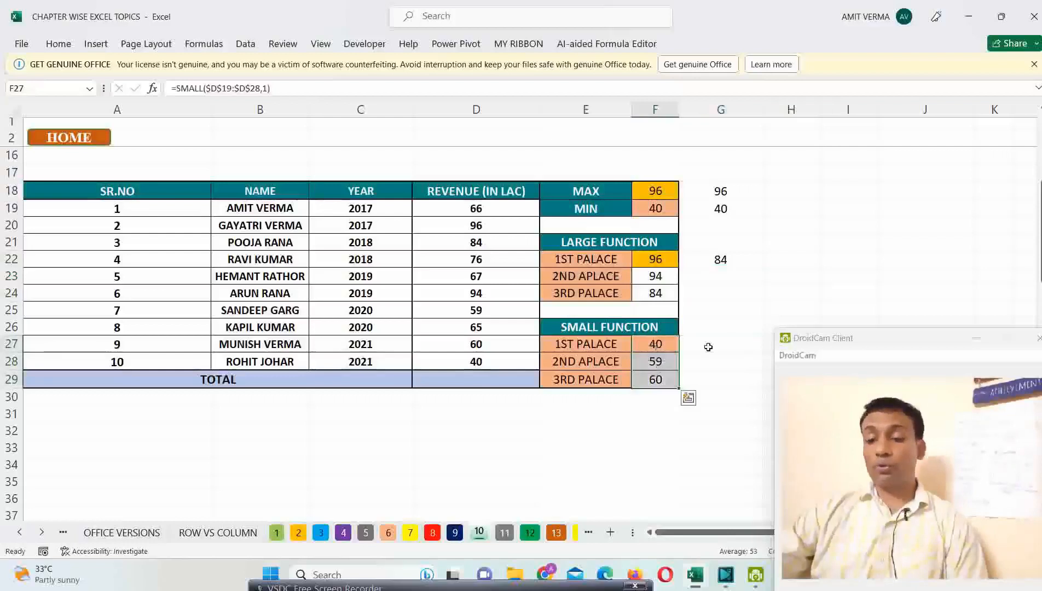
pyautogui.click(709, 347)
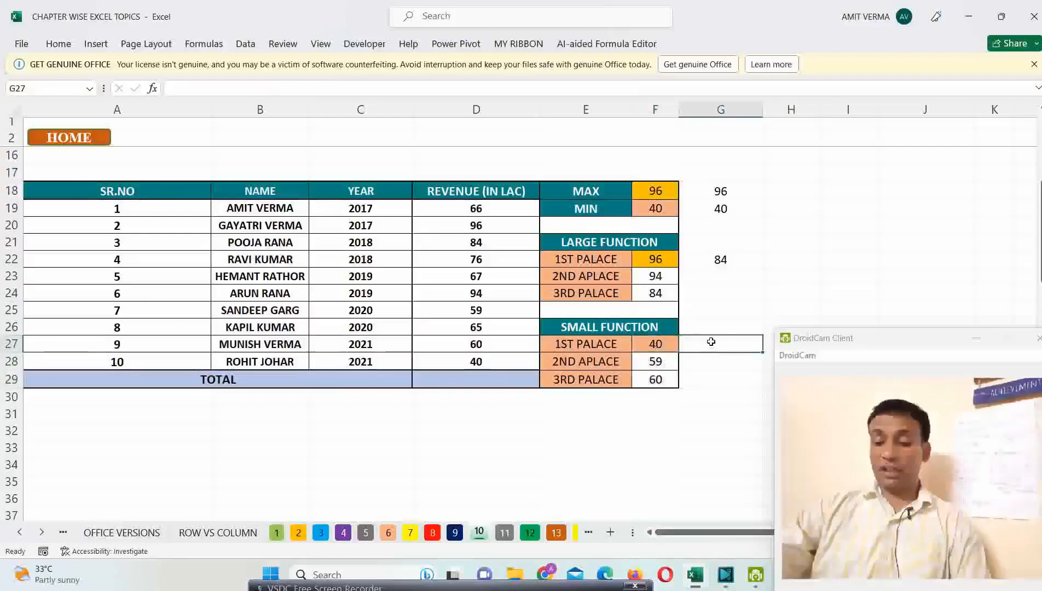
pyautogui.write('=SMA')
pyautogui.press('Tab')
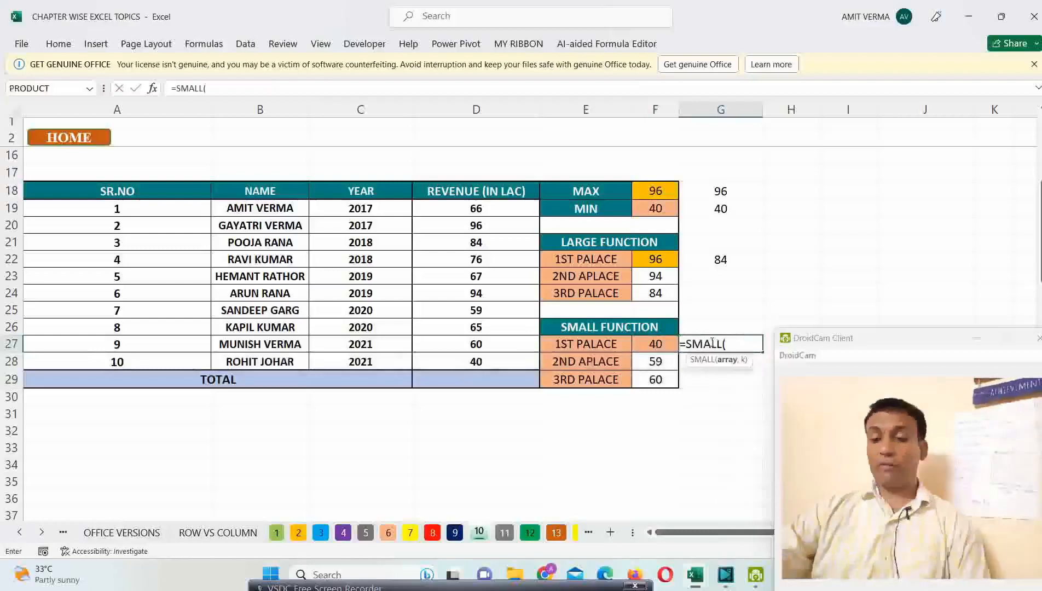
pyautogui.moveTo(474, 207); pyautogui.dragTo(466, 353)
pyautogui.write(',3')
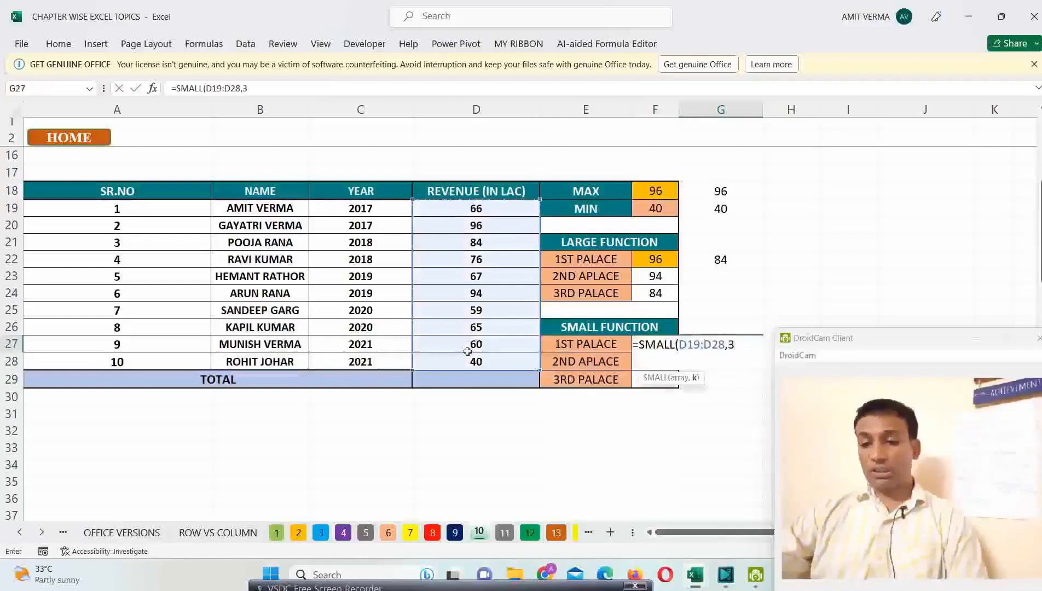
pyautogui.press('Return')
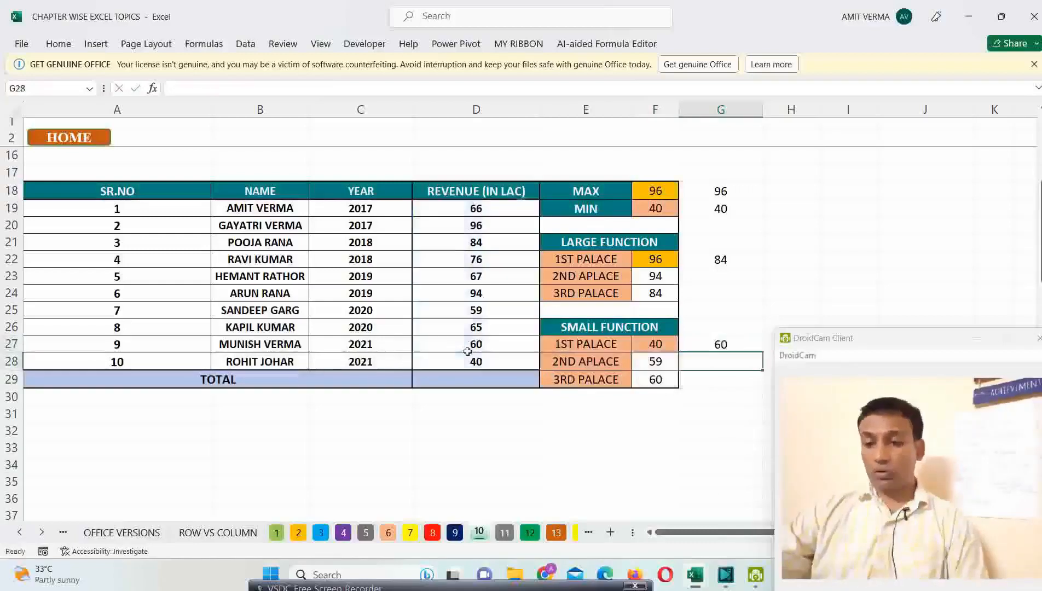
# Step: Make the range in G27's SMALL formula absolute as $D$19:$D$28 and compare it with the formula in F27
pyautogui.click(746, 345)
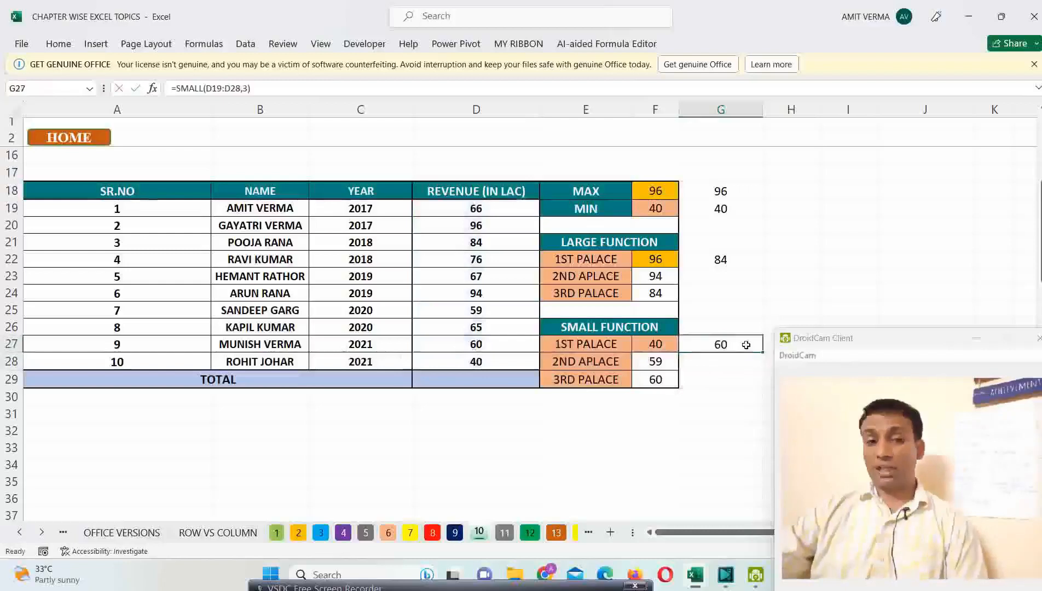
pyautogui.press('Return')
pyautogui.moveTo(739, 345); pyautogui.dragTo(736, 378)
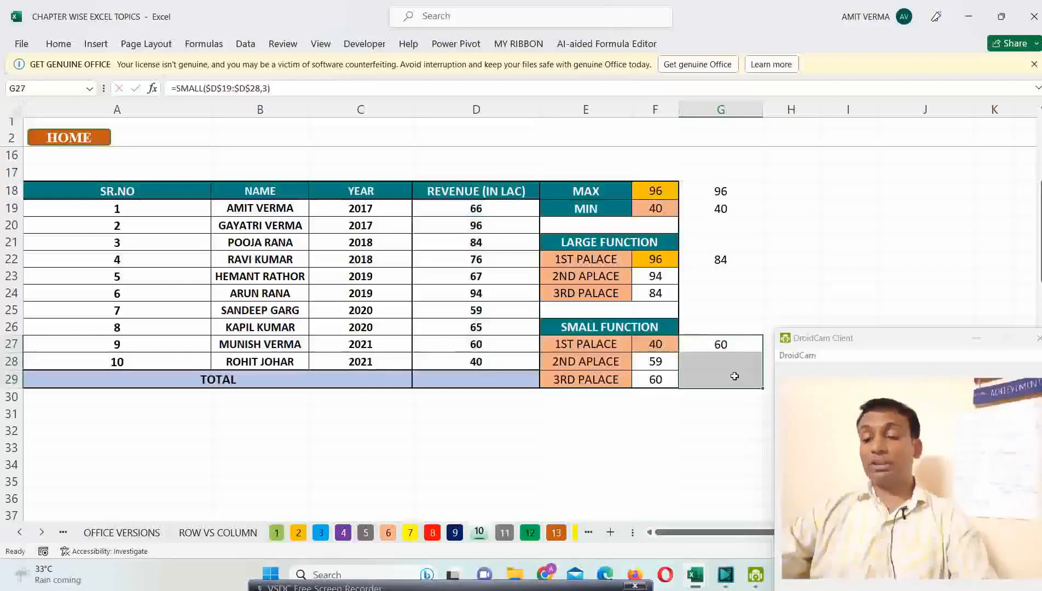
pyautogui.click(723, 344)
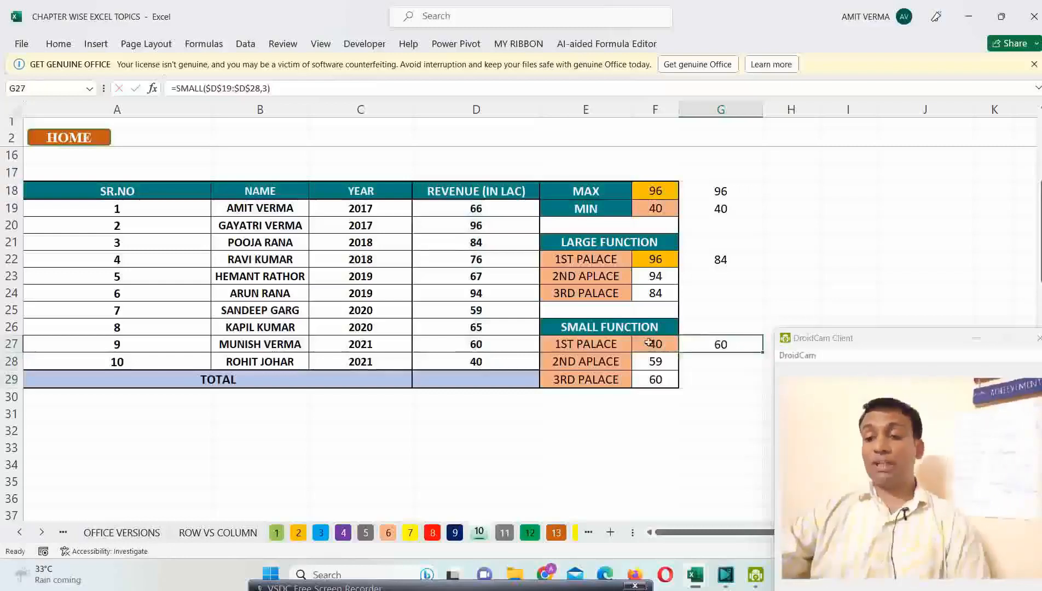
pyautogui.click(651, 343)
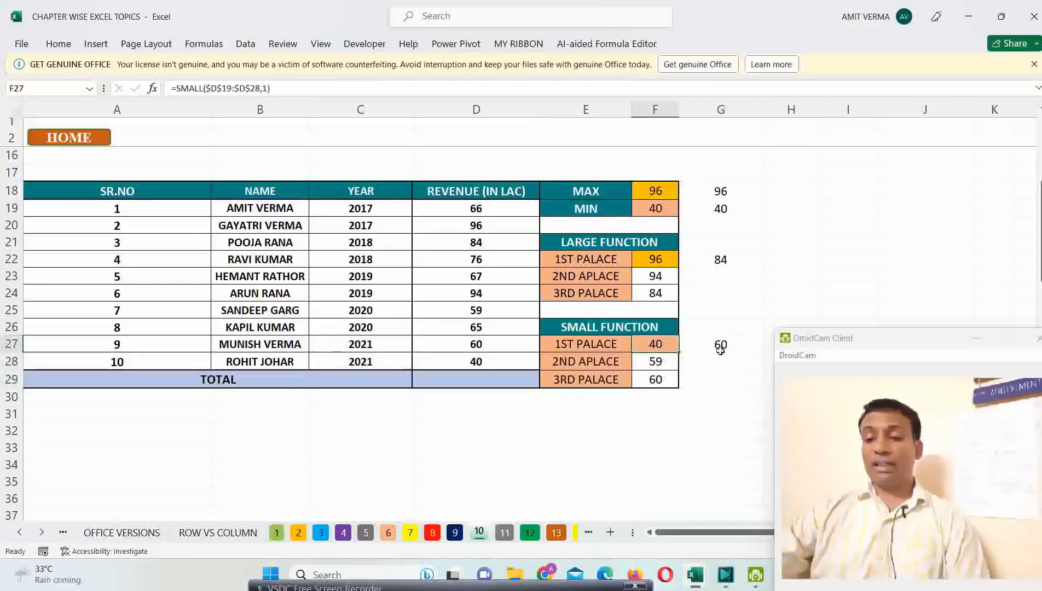
# Step: Set the revenue in D21 to 30 and check the MIN result in F19 and the first-place SMALL result in E27:F27
pyautogui.click(479, 263)
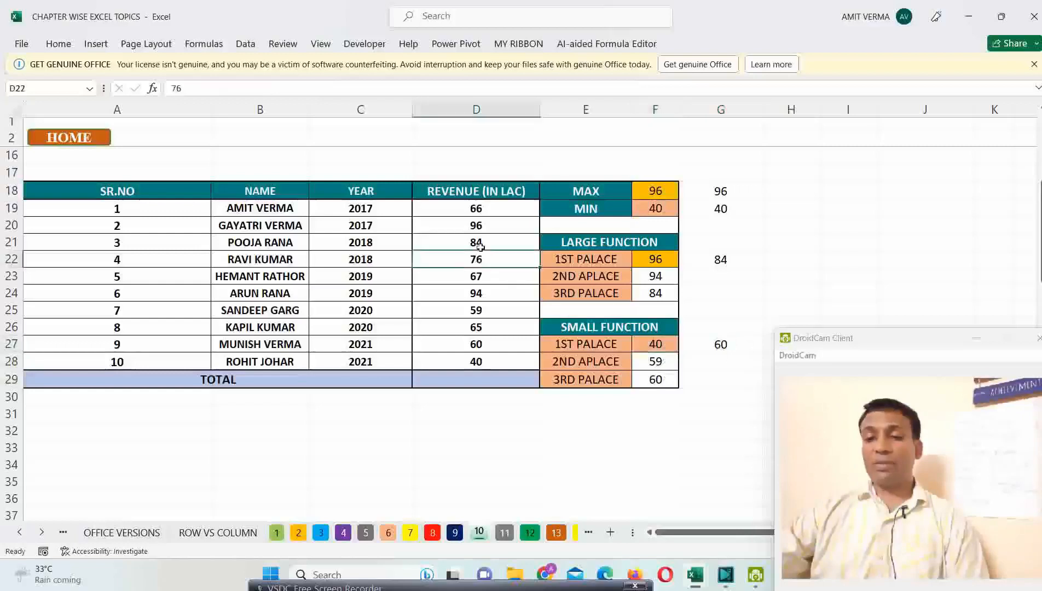
pyautogui.click(481, 241)
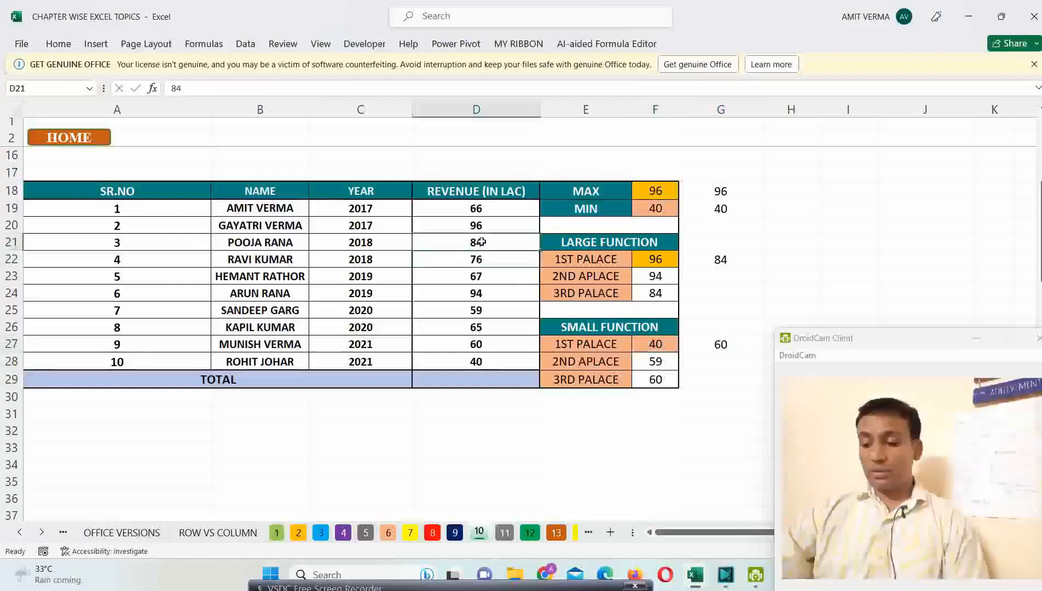
pyautogui.write('30')
pyautogui.press('Return')
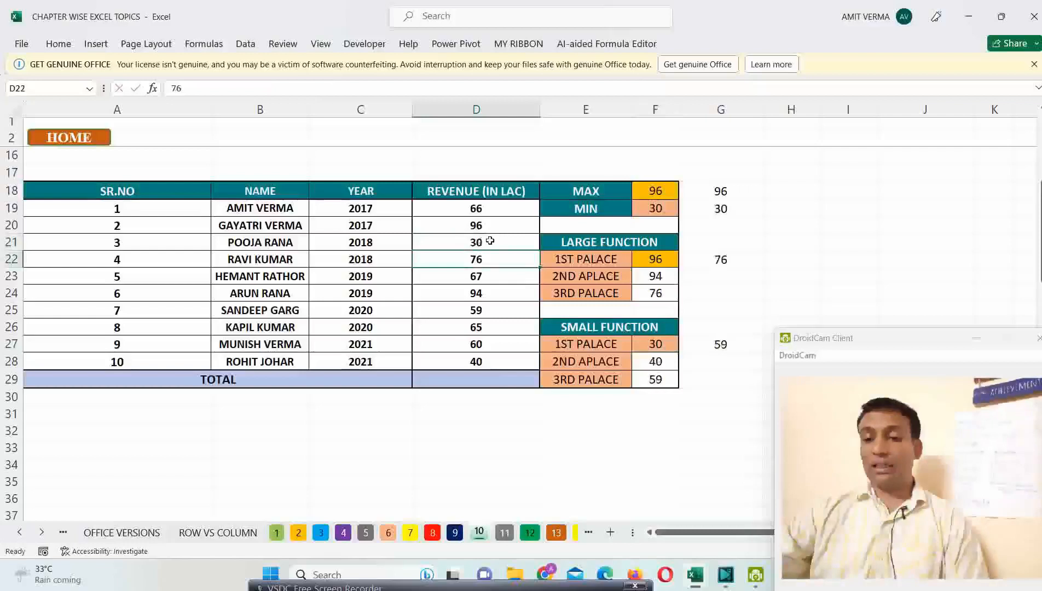
pyautogui.click(669, 211)
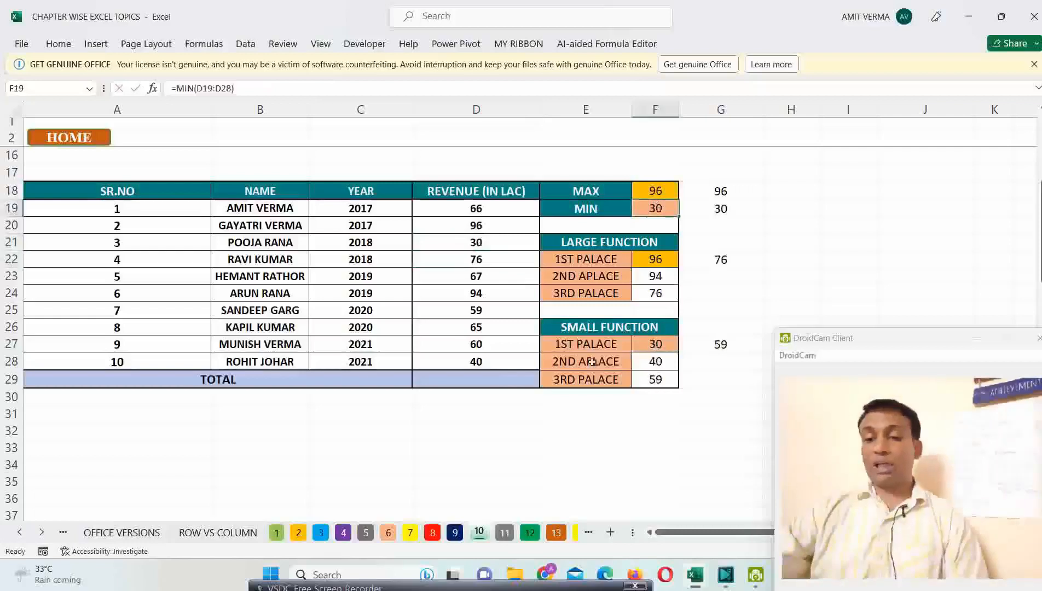
pyautogui.moveTo(586, 344); pyautogui.dragTo(644, 343)
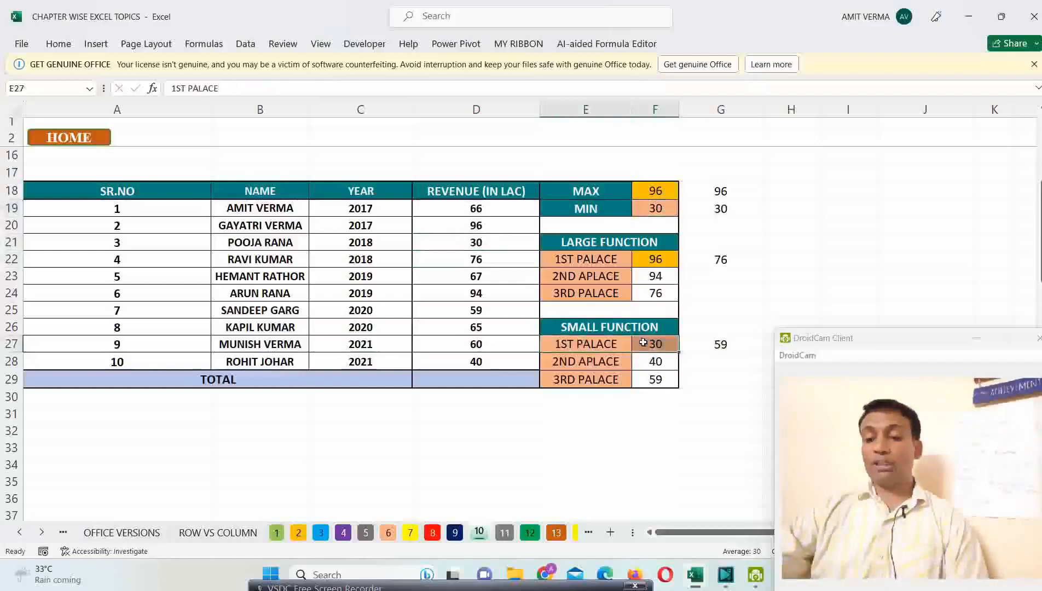
# Step: Compare the third-lowest SMALL formulas in G27 and F29, and undo the revenue change in D21
pyautogui.click(712, 345)
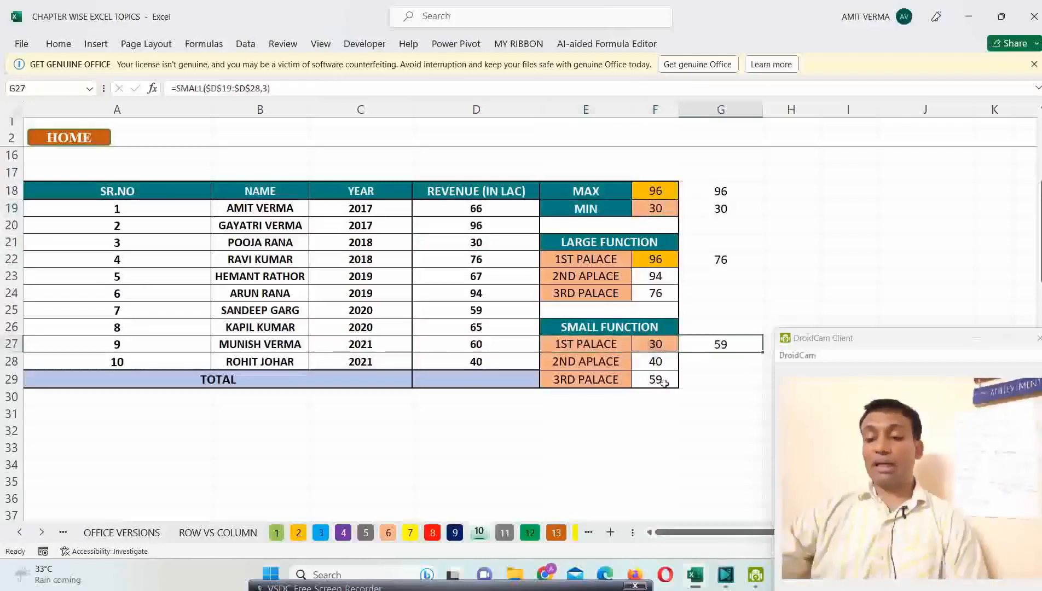
pyautogui.click(660, 381)
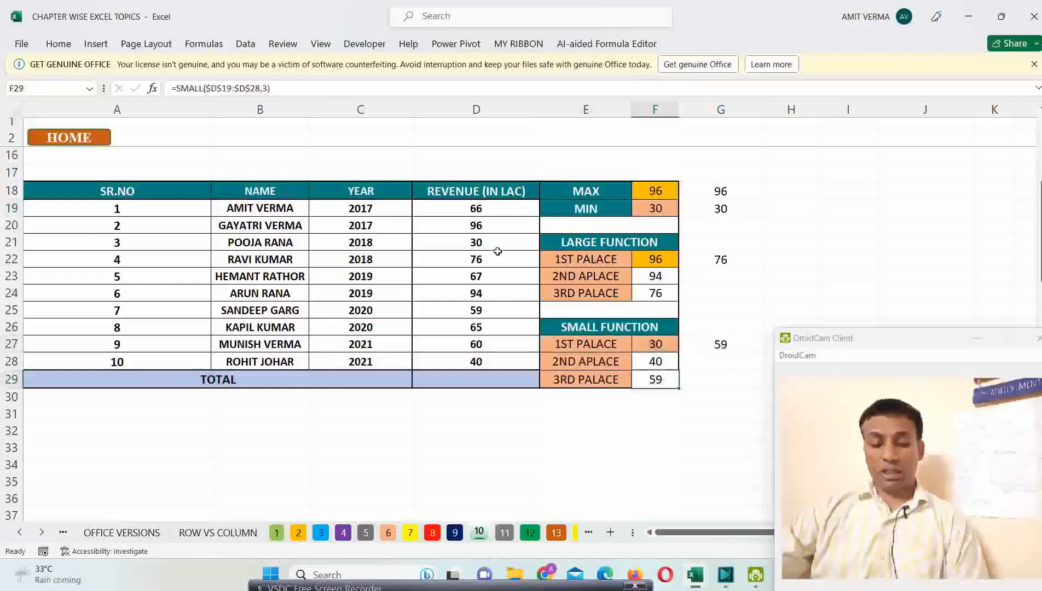
pyautogui.hotkey('ctrl', 'z')
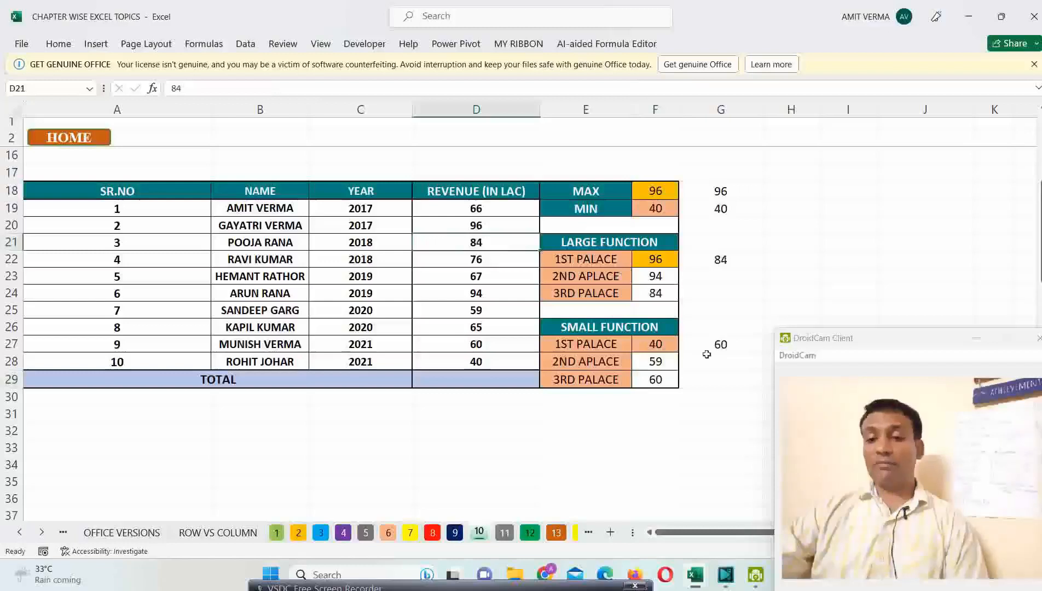
# Step: Review the SMALL formula in G27 and the MAX and MIN results in G18:G19, and return to the summary sheet
pyautogui.click(728, 344)
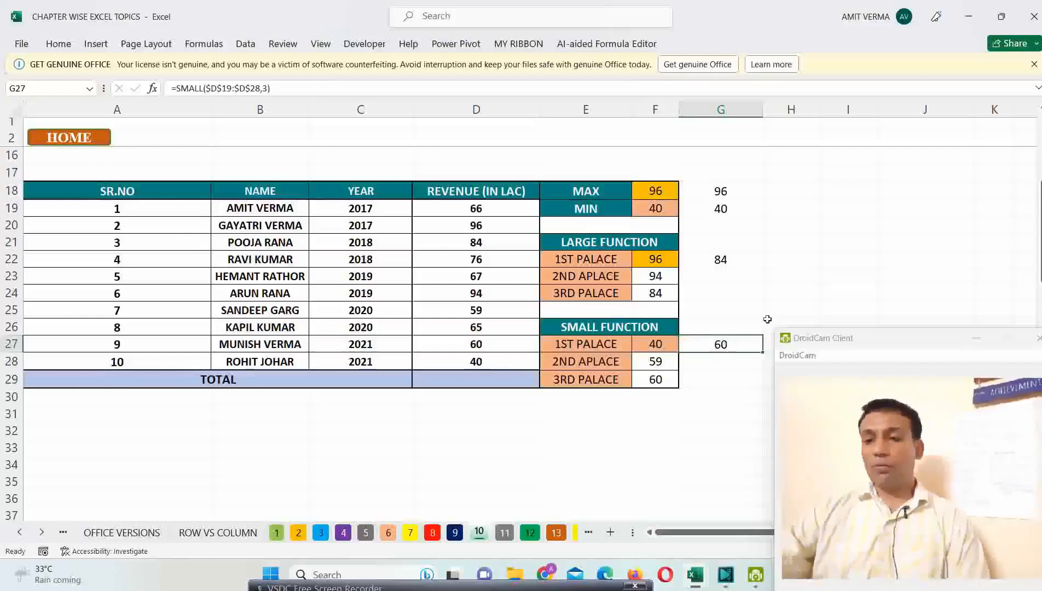
pyautogui.click(719, 193)
pyautogui.moveTo(718, 193); pyautogui.dragTo(721, 204)
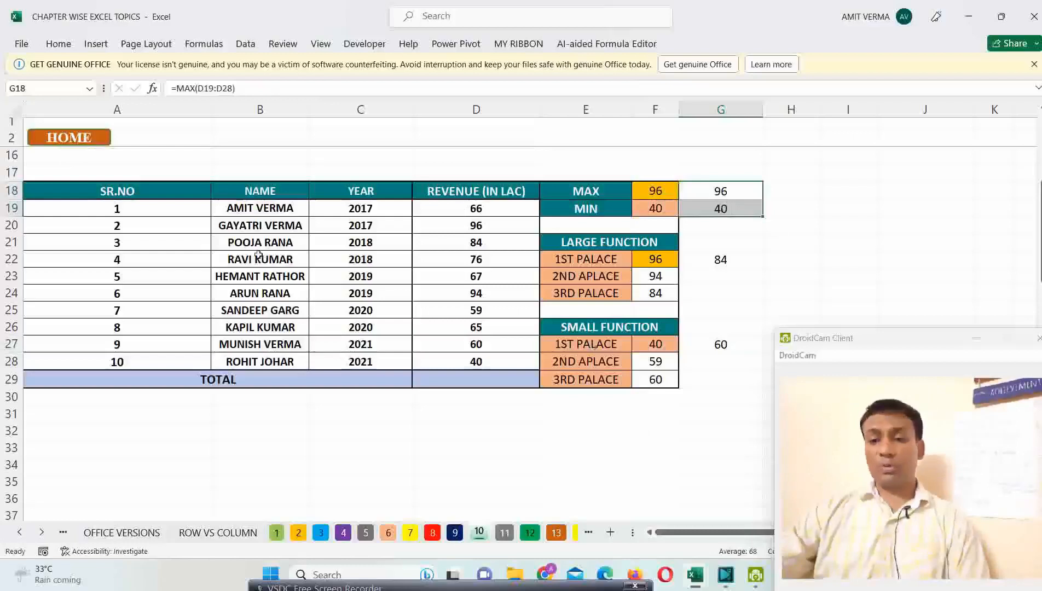
pyautogui.click(69, 138)
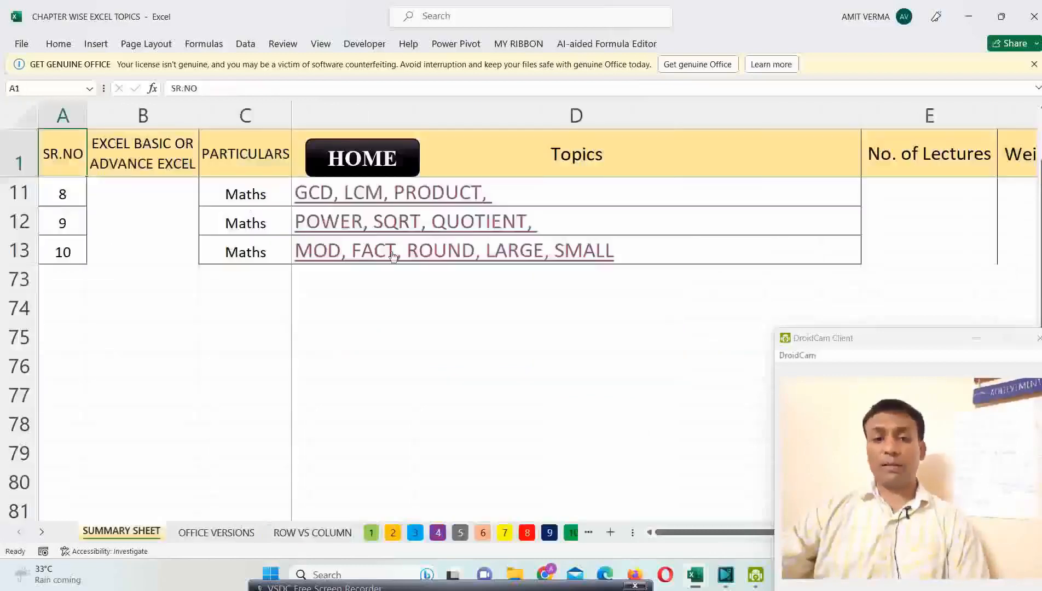